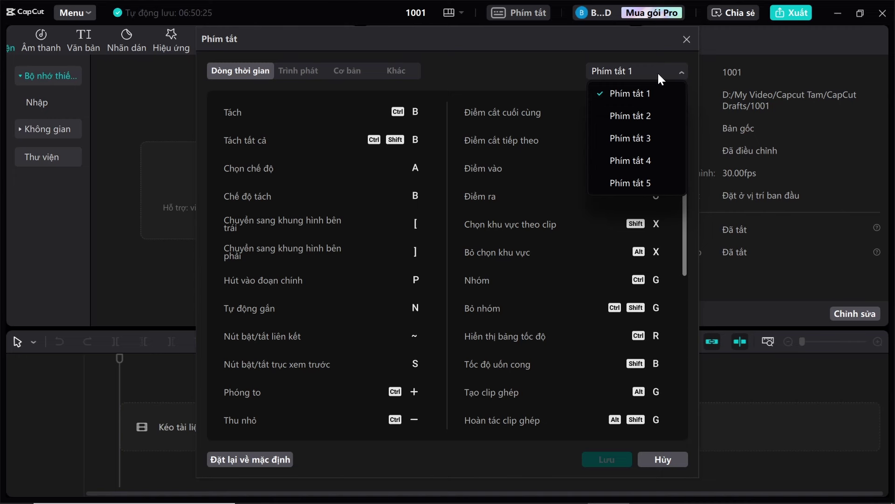
Step: Review the playback, basic and other shortcut categories of the Phím tắt 1 preset, and close the shortcut list
click(633, 95)
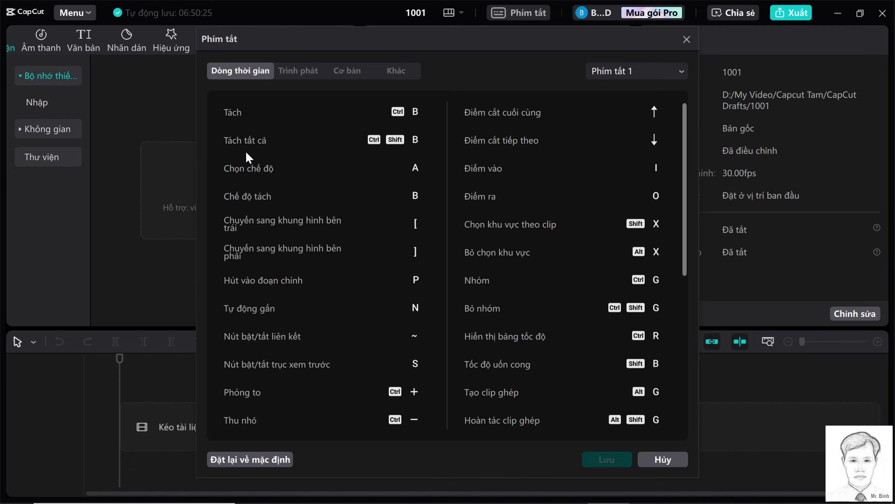
click(299, 74)
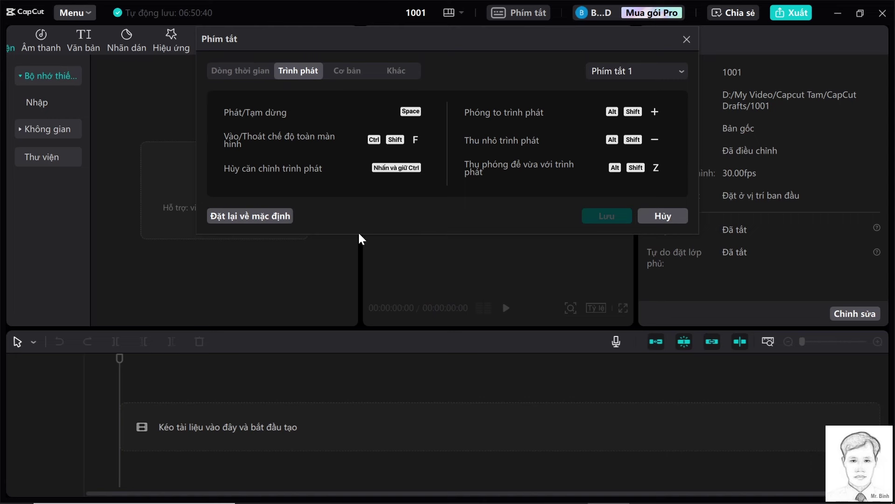
click(347, 71)
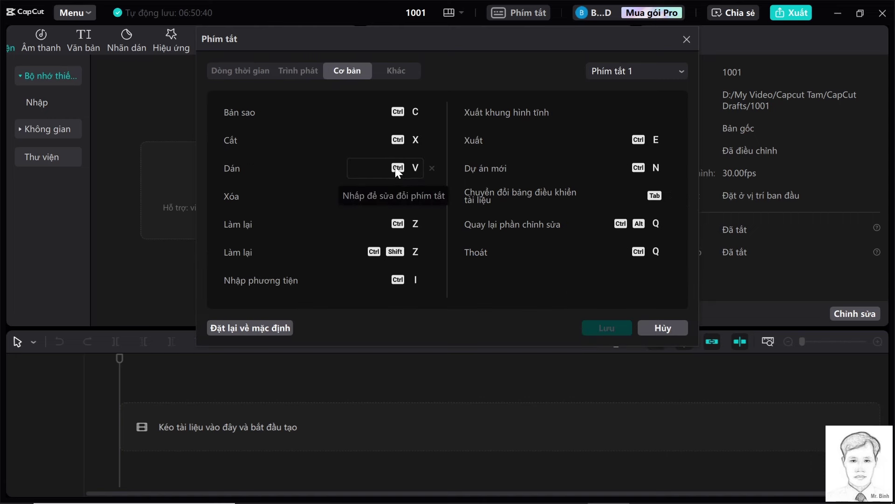
click(396, 69)
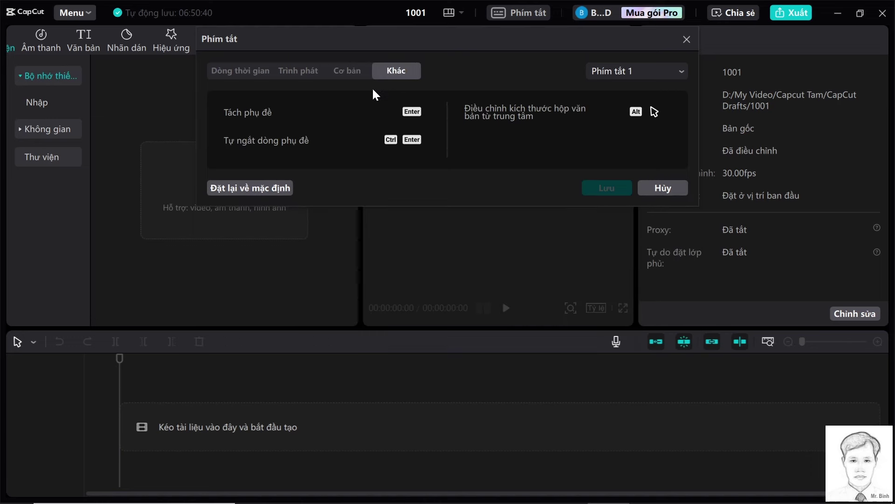
click(687, 40)
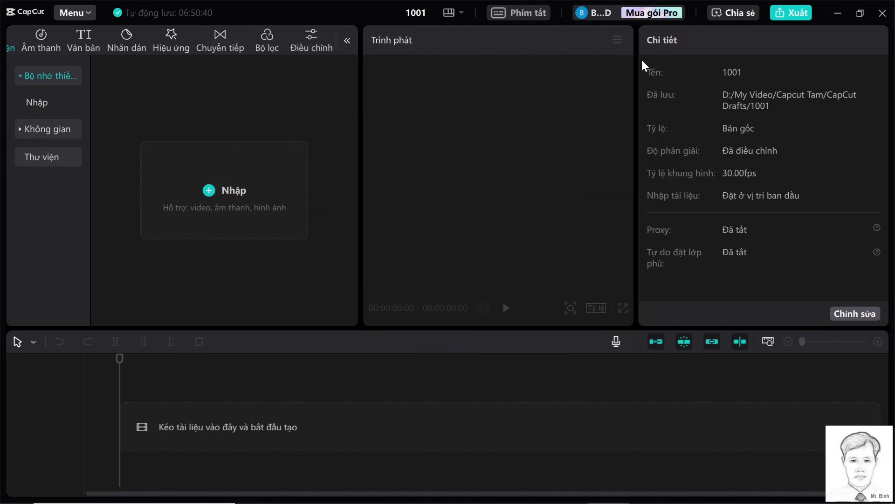
Step: Import the selected yoga, avatar and running videos, the computer-screen image and the relaxing music file from the Nguon Import Video folder
click(346, 40)
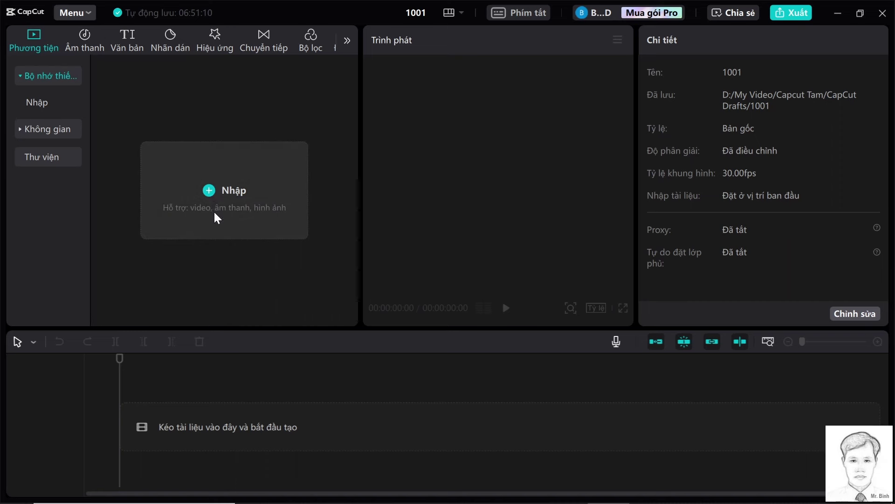
click(210, 192)
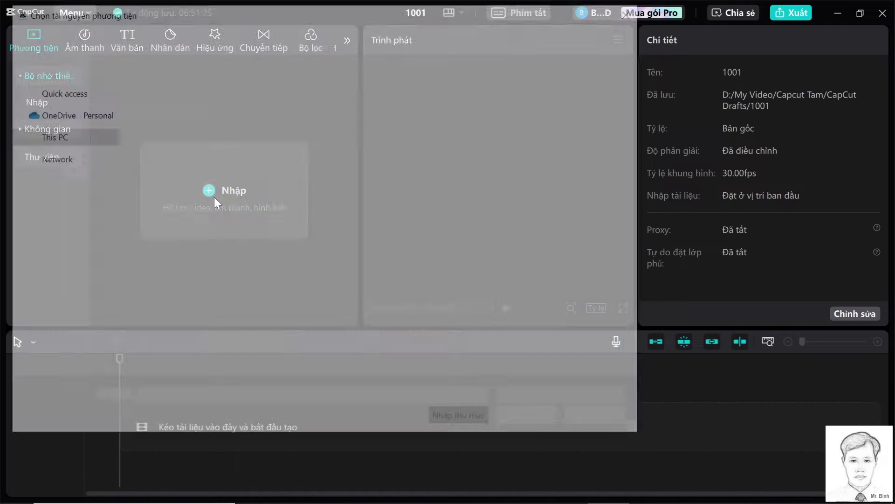
scroll(626, 292, down, 2)
scroll(626, 298, down, 1)
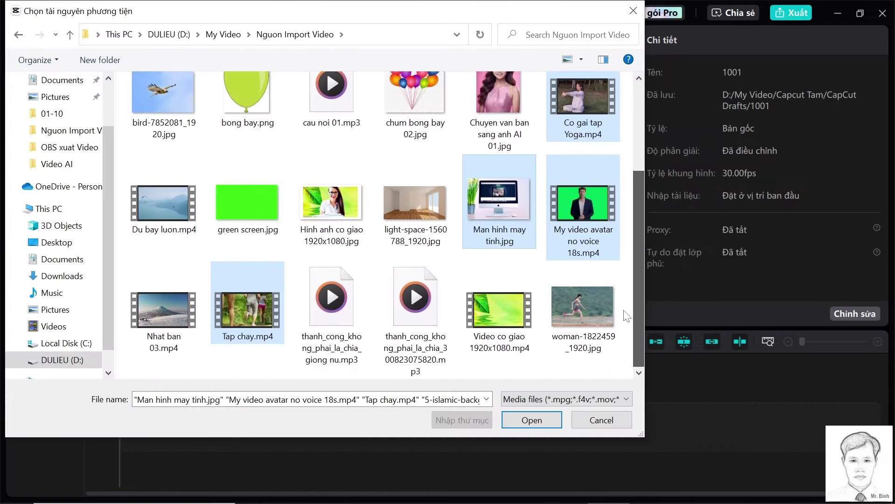
scroll(625, 299, up, 5)
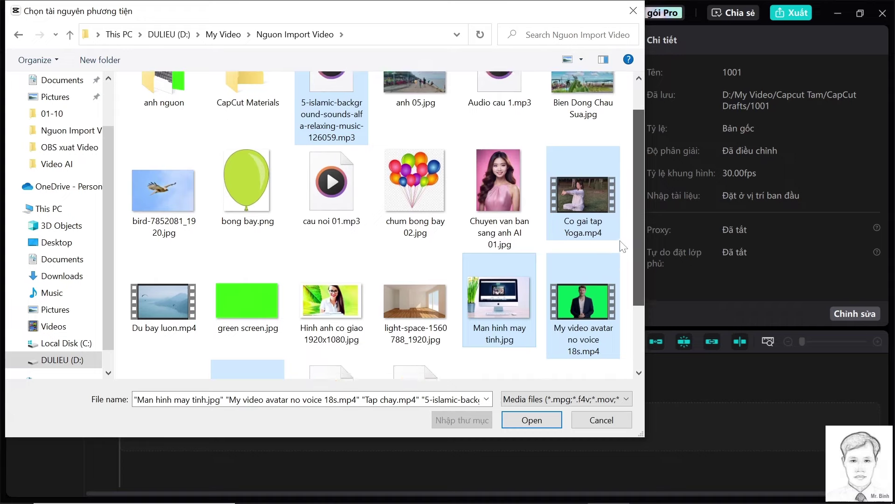
scroll(618, 237, down, 2)
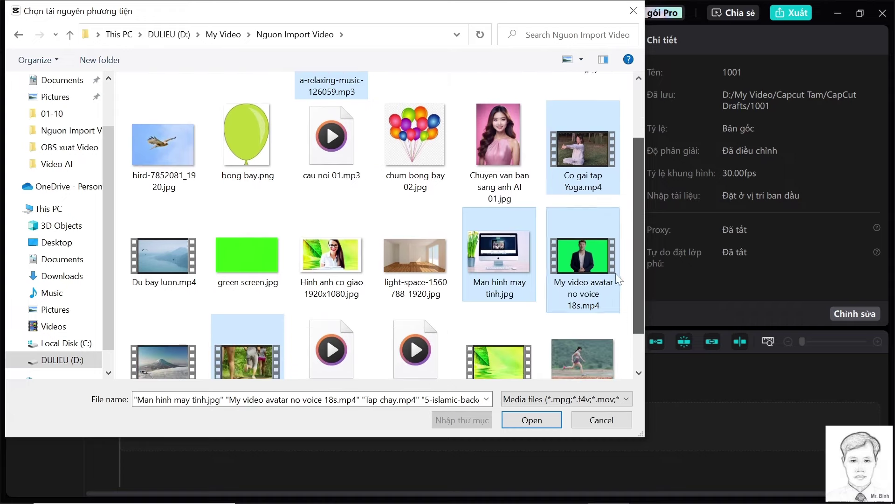
click(536, 419)
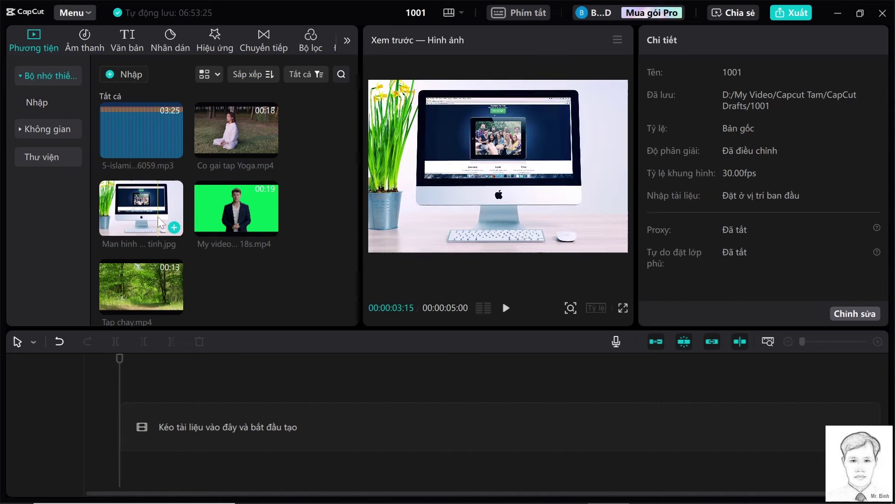
Step: Select the Man hinh may tinh.jpg image and the avatar video together in the media library, and clear the selection
click(209, 203)
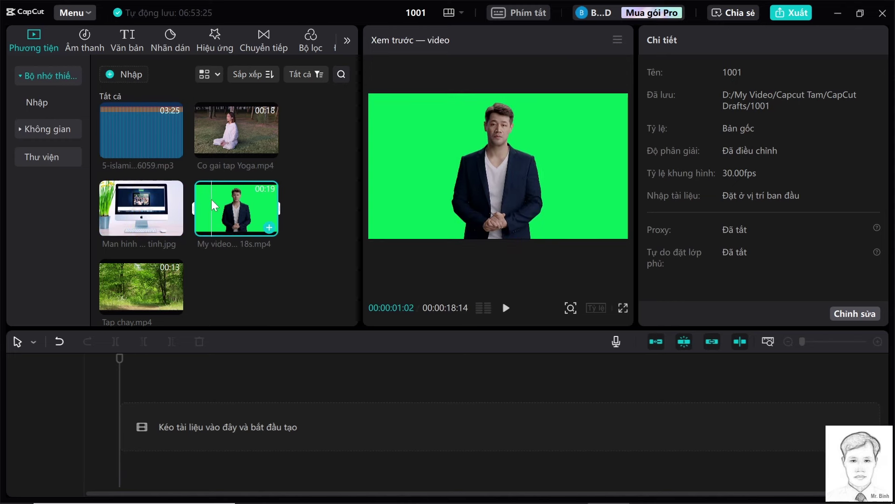
click(156, 208)
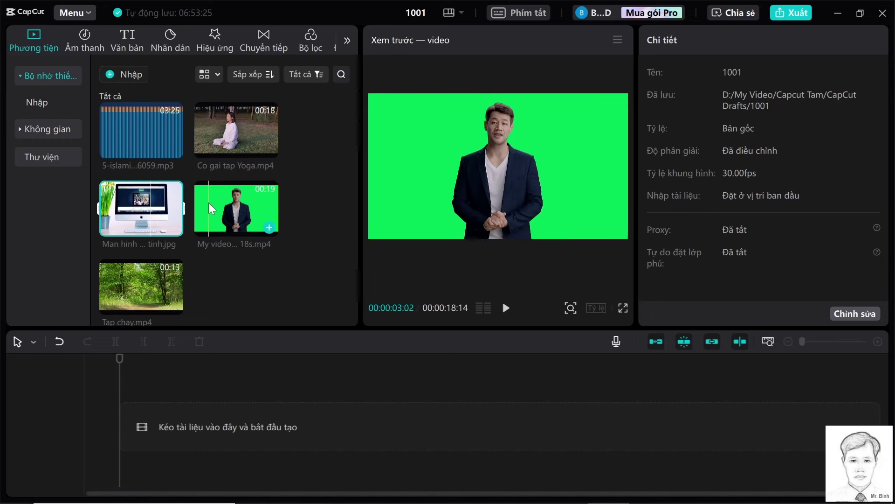
click(207, 203)
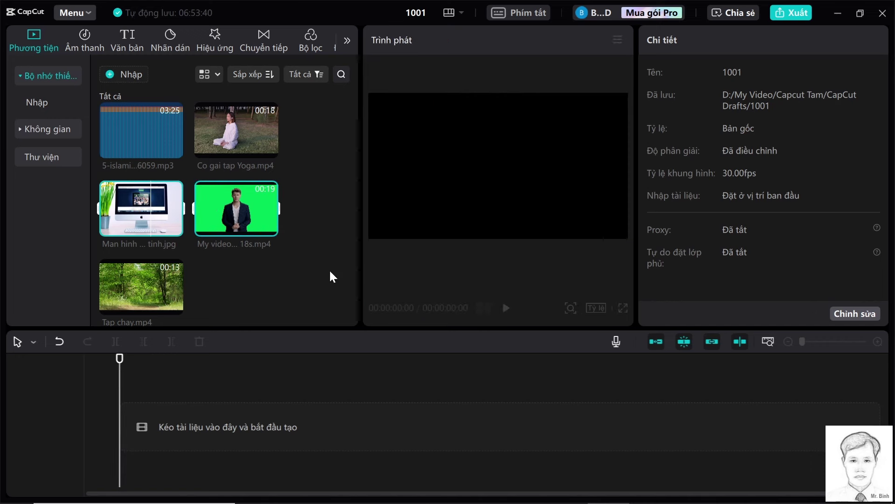
click(304, 264)
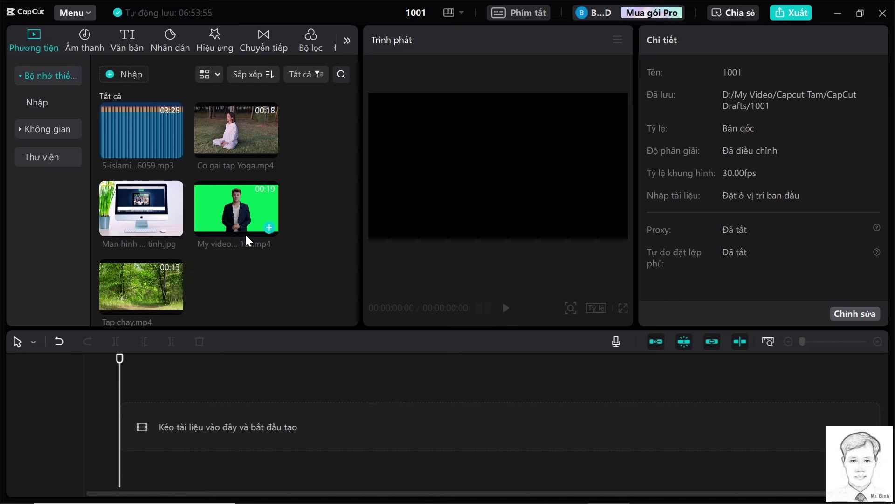
Step: Place the avatar video, Co gai tap Yoga.mp4 and Man hinh may tinh.jpg in sequence on the main track, with Tap chay.mp4 above the image
click(270, 227)
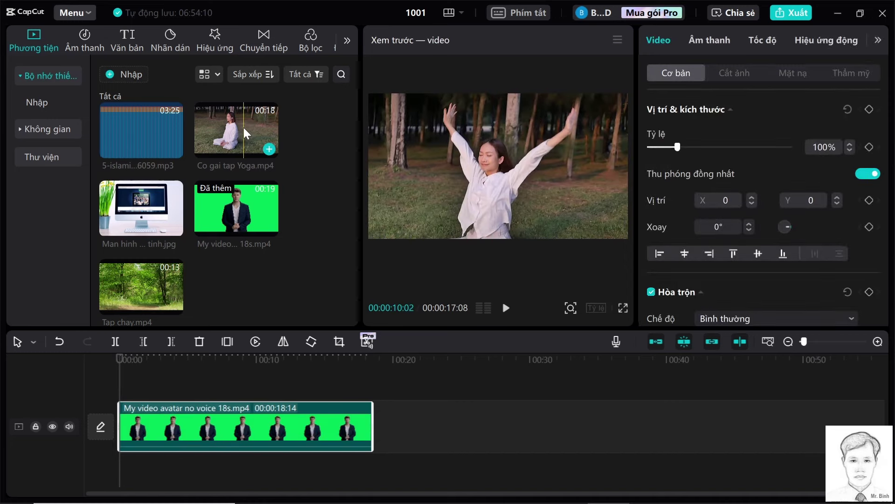
drag(244, 128, 373, 429)
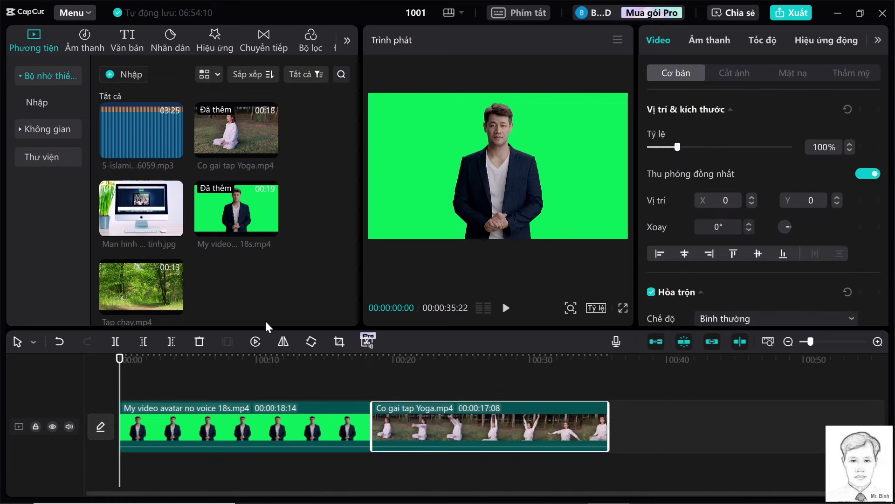
drag(171, 236, 608, 423)
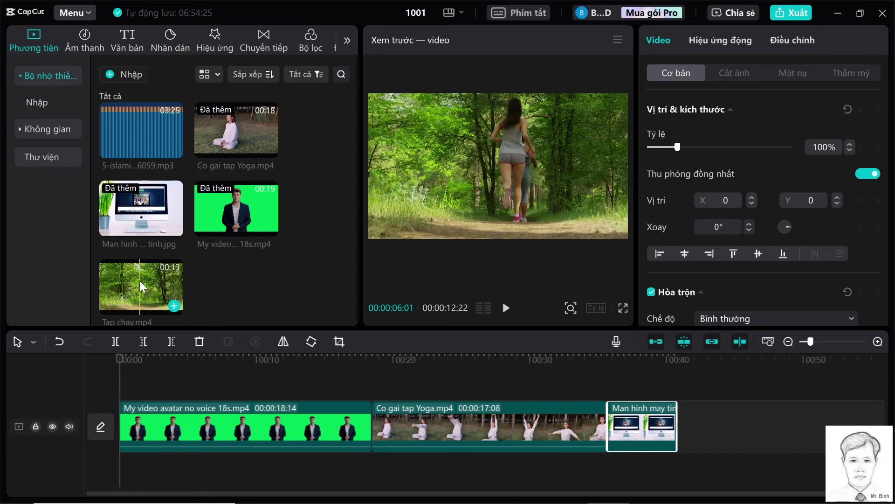
drag(139, 281, 617, 377)
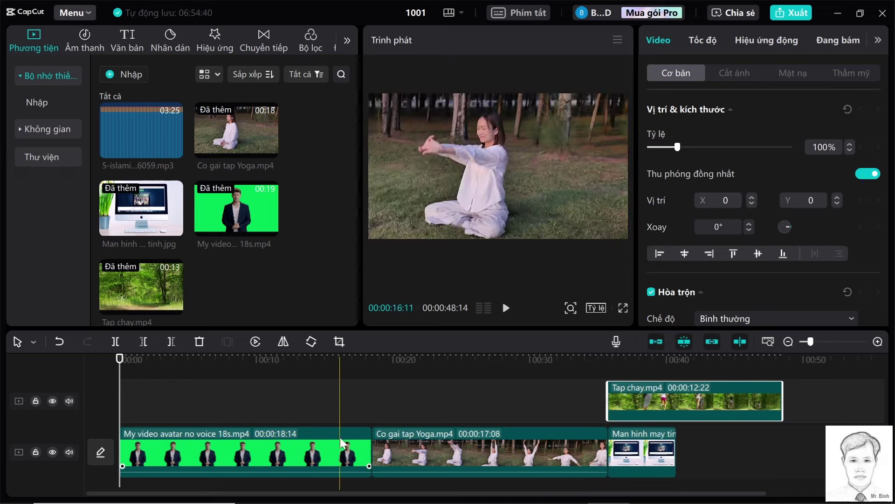
Step: Try moving the avatar clip from the main track to the track above, and undo the move
drag(281, 428, 285, 384)
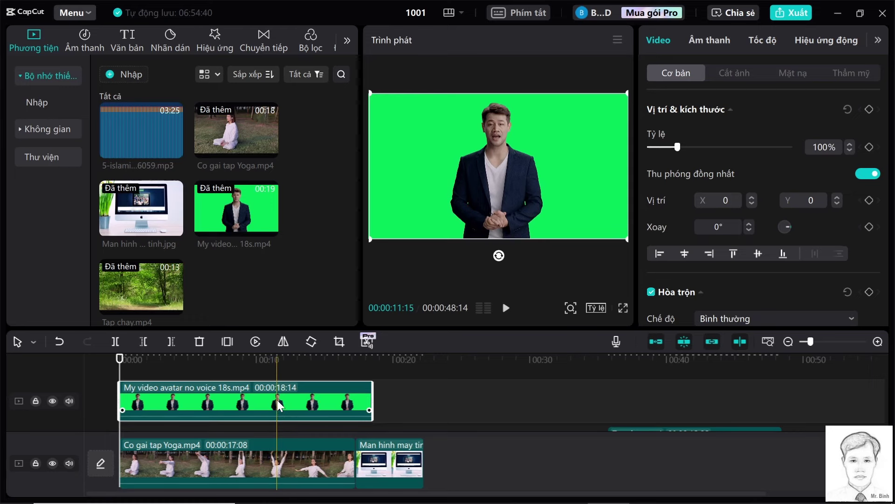
key(ctrl+z)
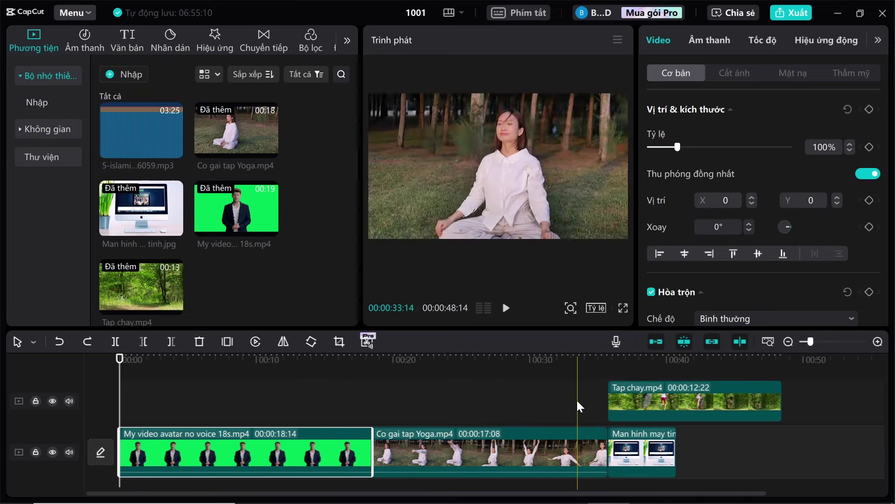
Step: Hide and show, lock and unlock, and mute and unmute the upper track holding Tap chay.mp4
click(656, 392)
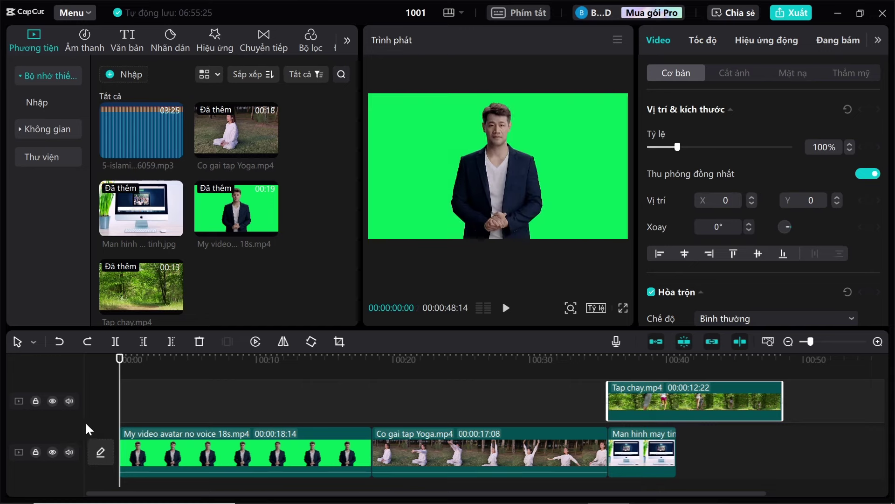
click(51, 401)
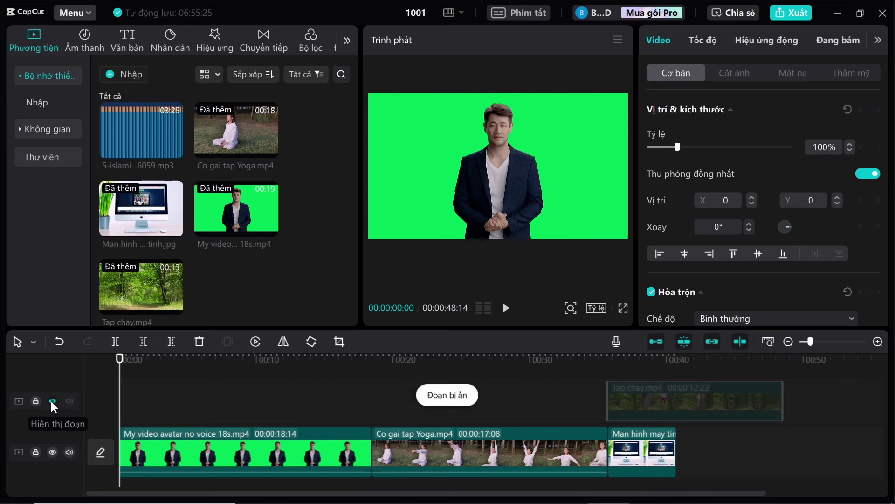
click(51, 401)
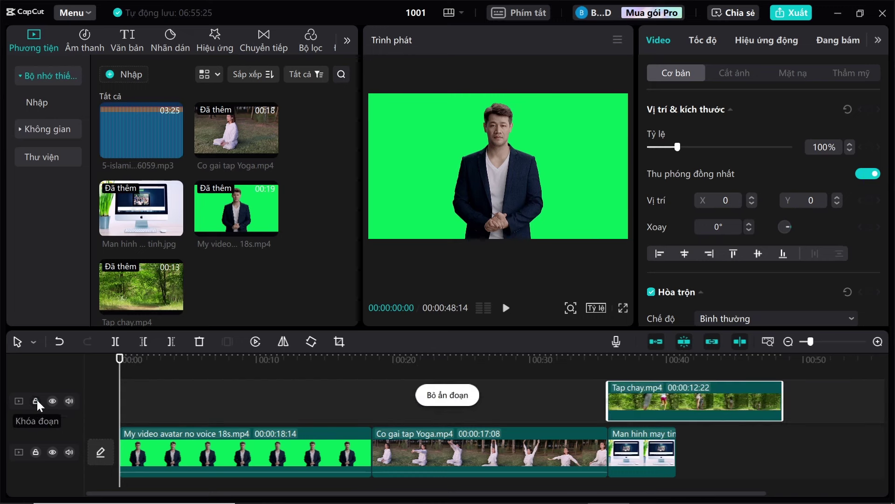
click(36, 401)
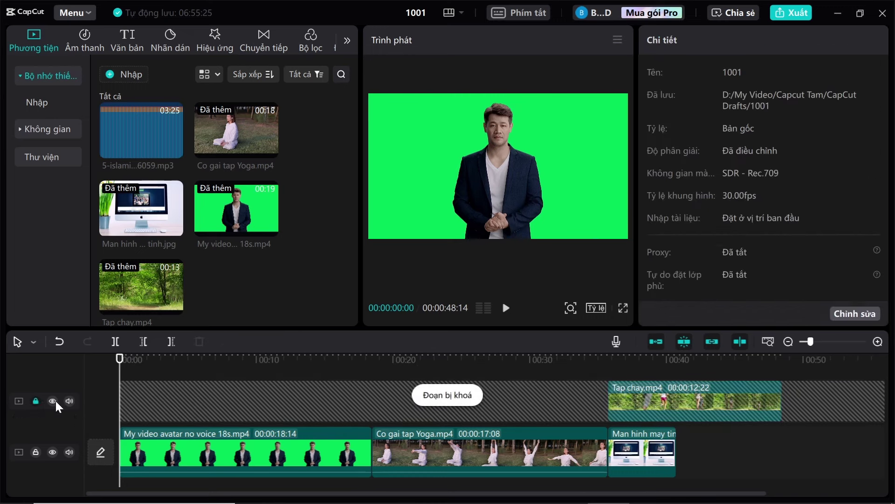
click(35, 401)
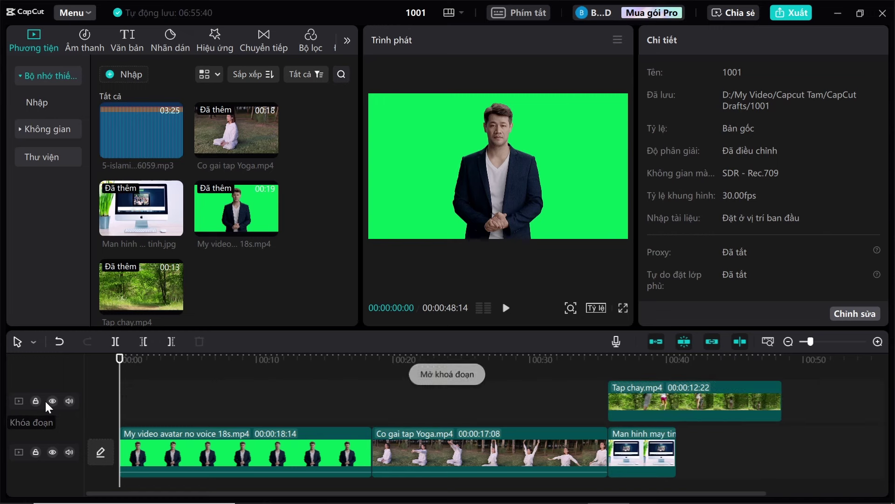
click(66, 401)
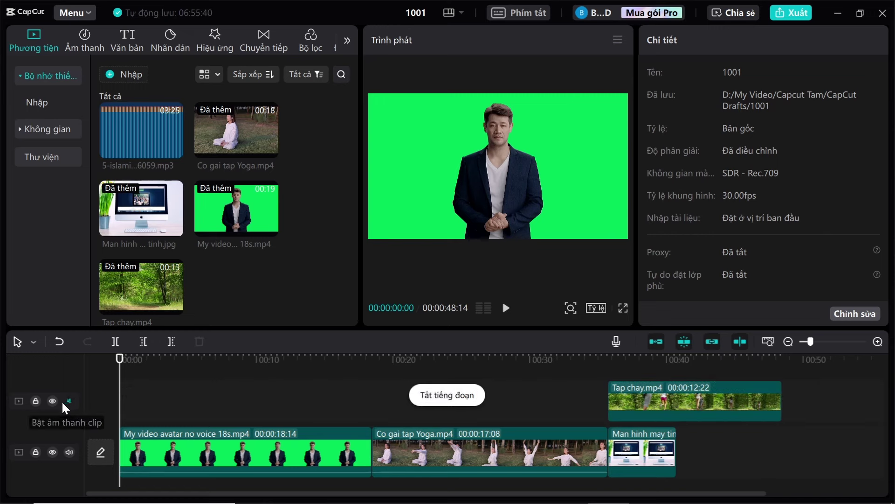
click(68, 401)
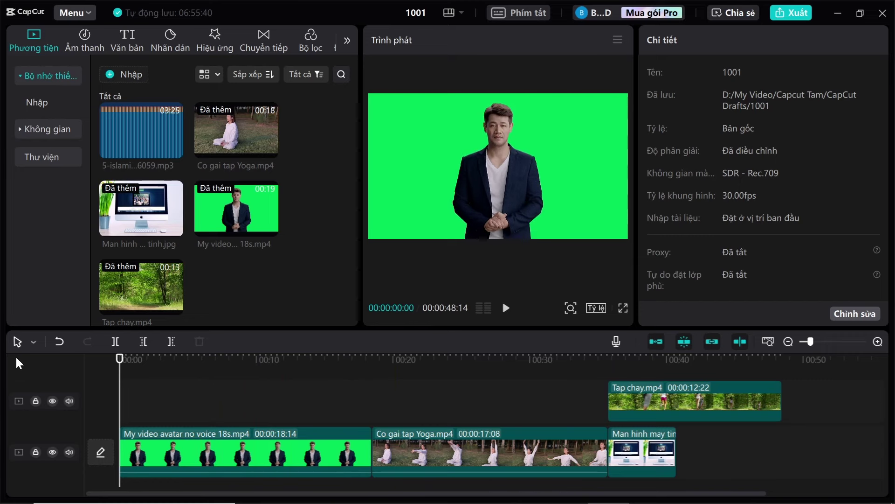
Step: Select the yoga, computer-screen and running clips on the timeline together, and group them
click(640, 431)
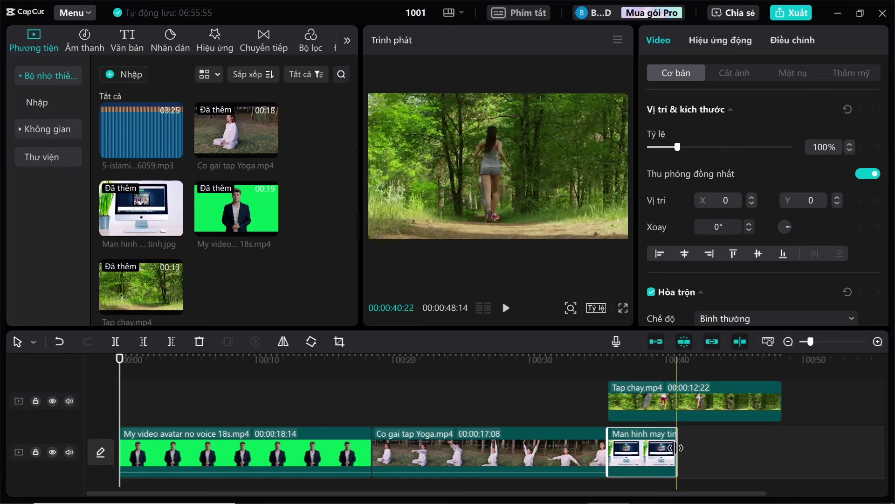
click(558, 433)
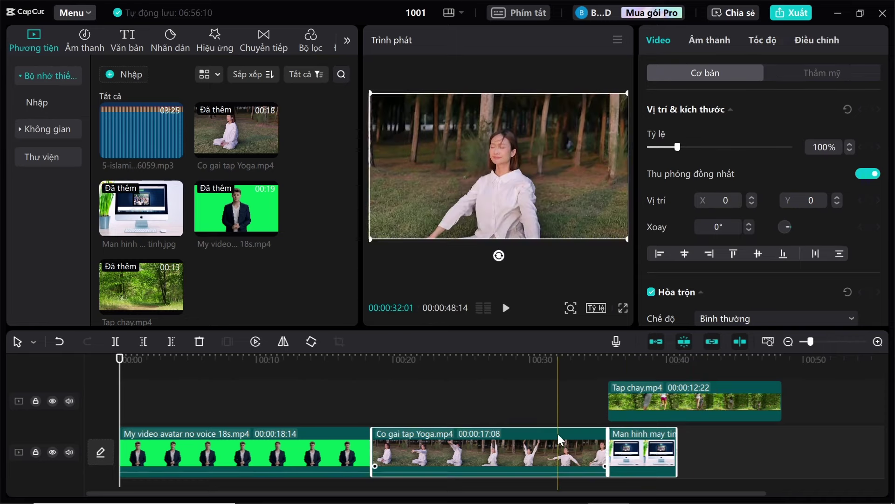
click(715, 448)
drag(709, 445, 496, 396)
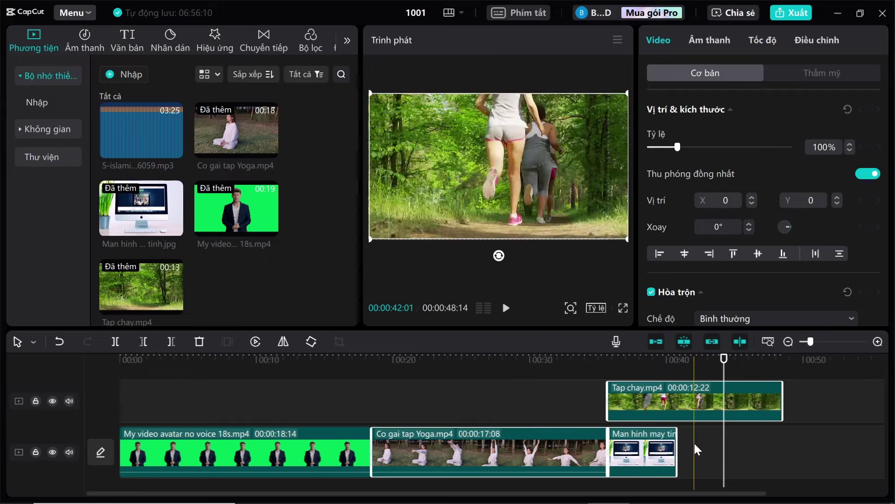
drag(695, 443, 532, 402)
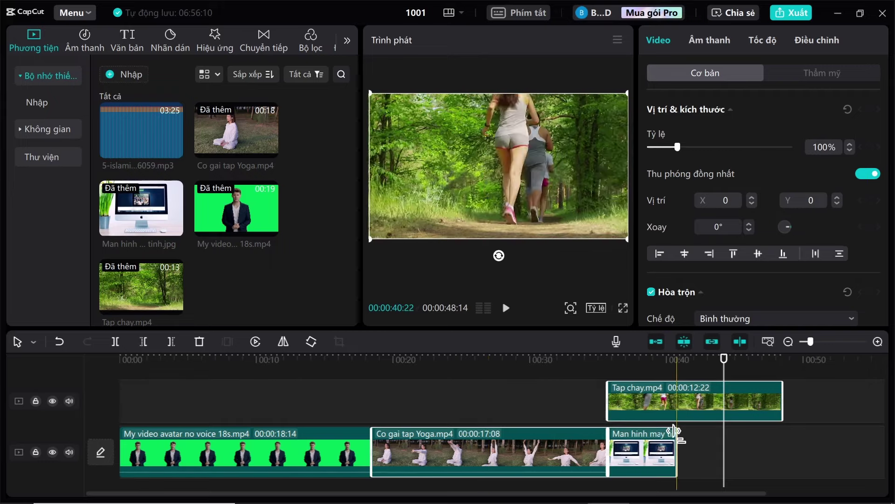
right_click(640, 415)
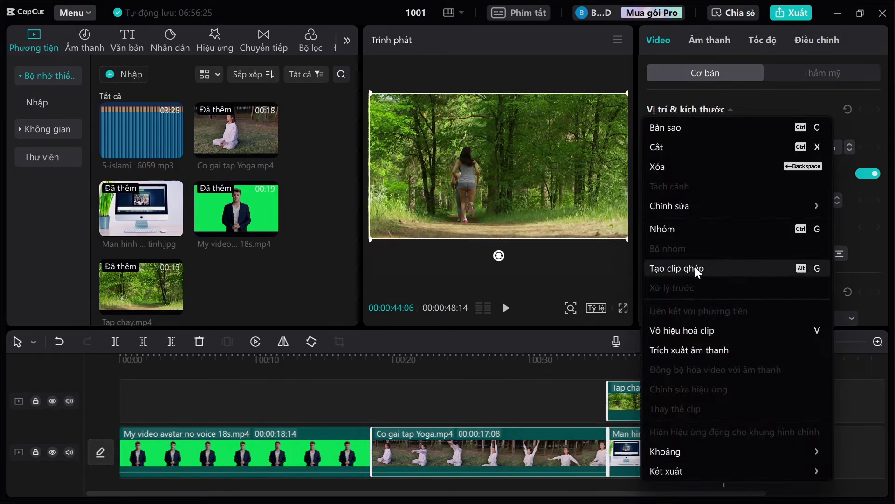
click(692, 229)
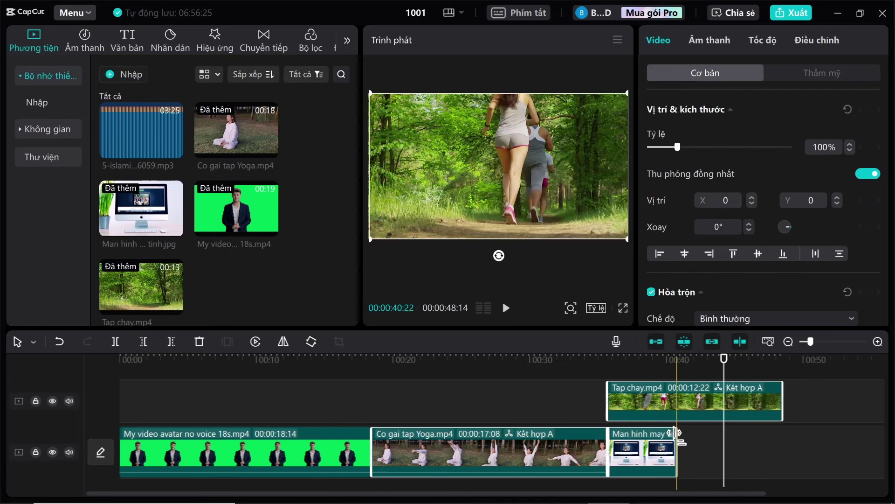
click(328, 396)
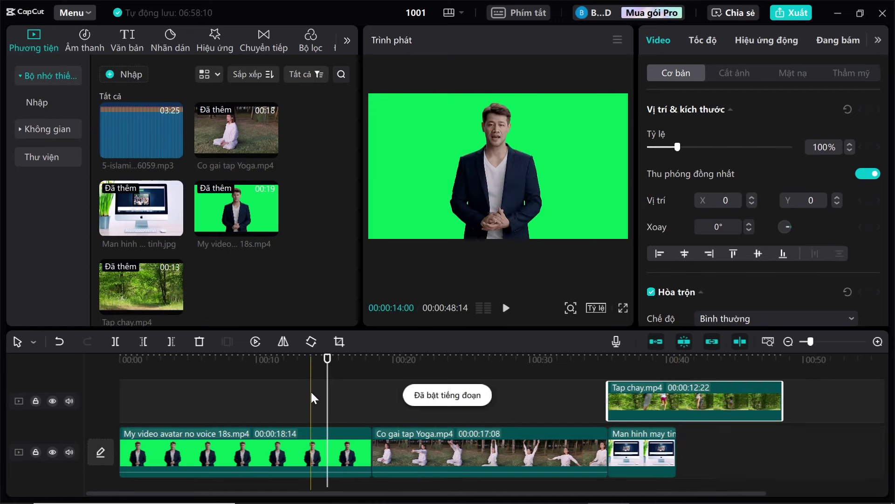
Step: Practise selecting timeline clips individually and with a selection box around the yoga, computer-screen and running clips, and clear the selection
click(629, 434)
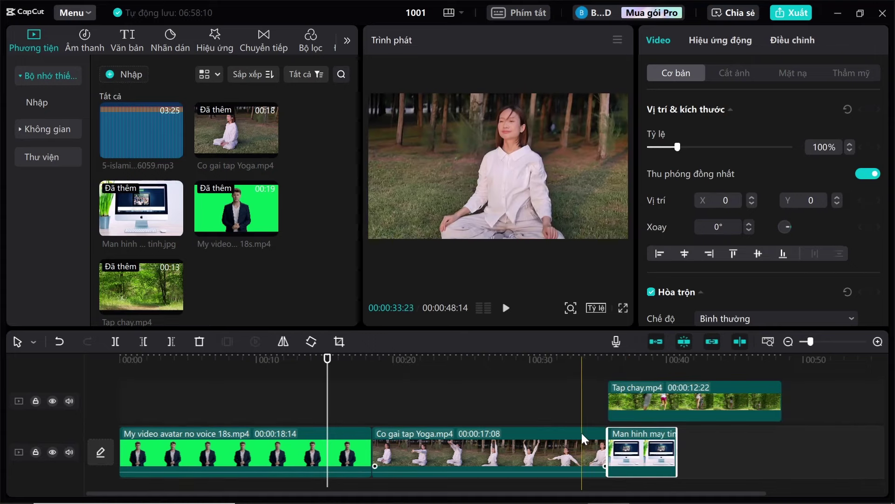
click(576, 431)
click(631, 432)
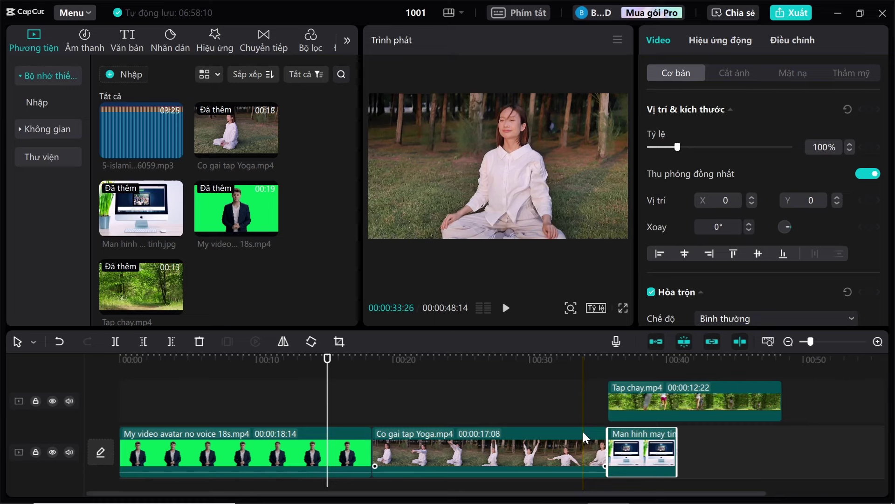
click(582, 430)
click(719, 450)
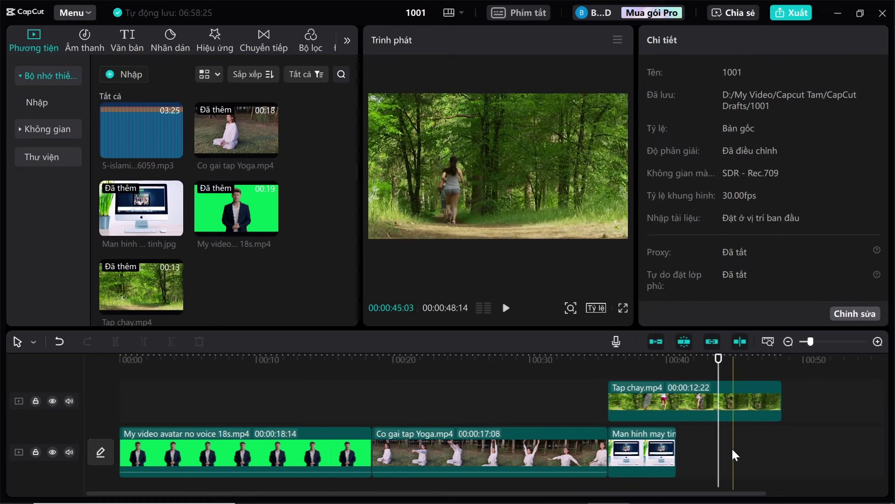
drag(742, 401, 451, 399)
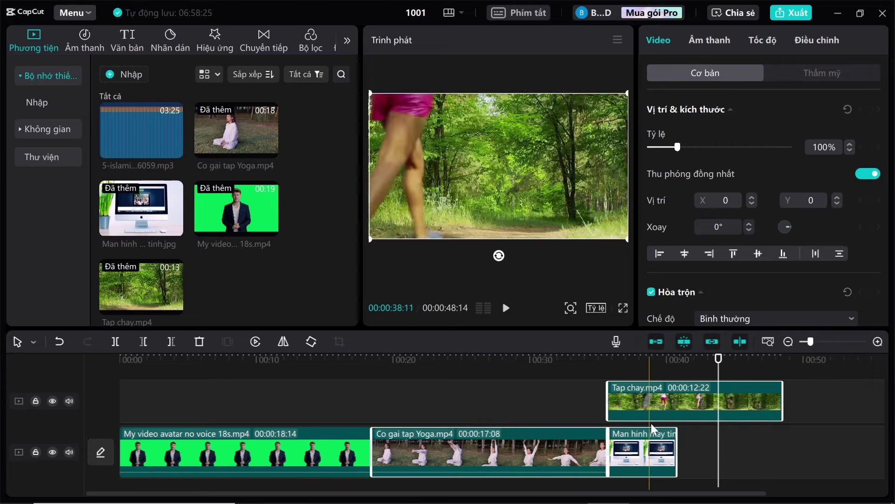
click(754, 443)
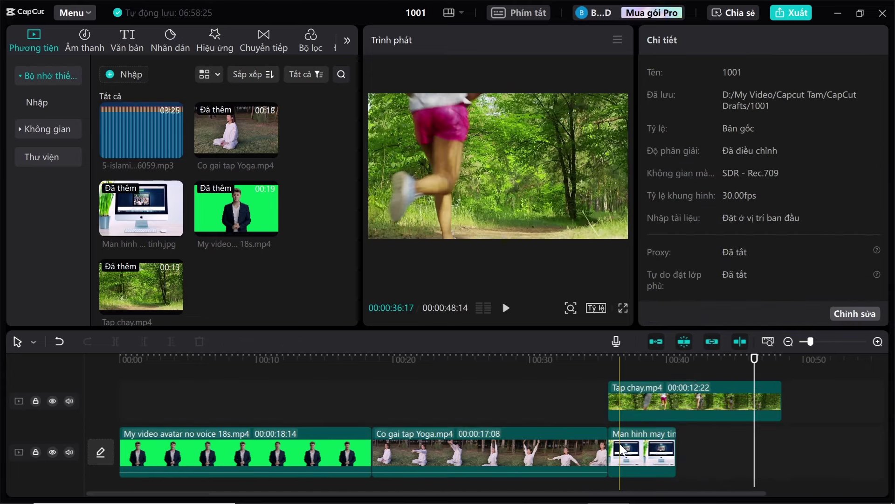
Step: Extend the end of Man hinh may tinh.jpg on the main track to a duration of 00:00:12:22, level with the running clip's end
click(317, 437)
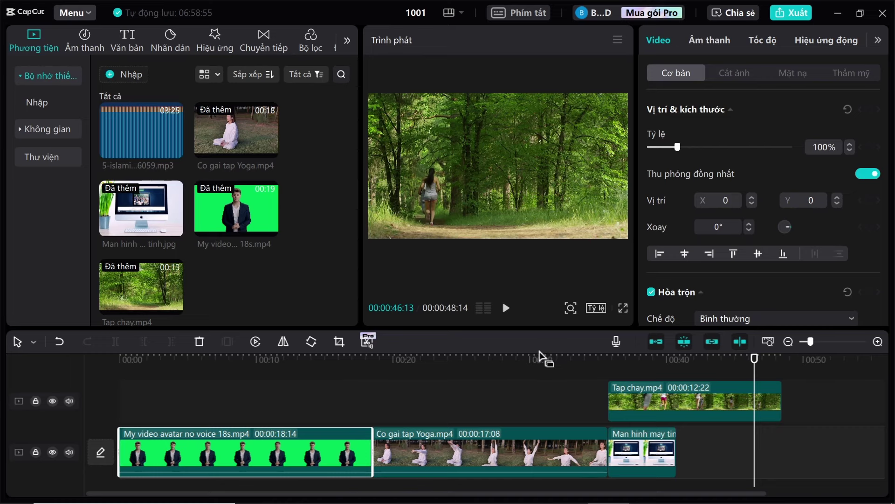
click(625, 431)
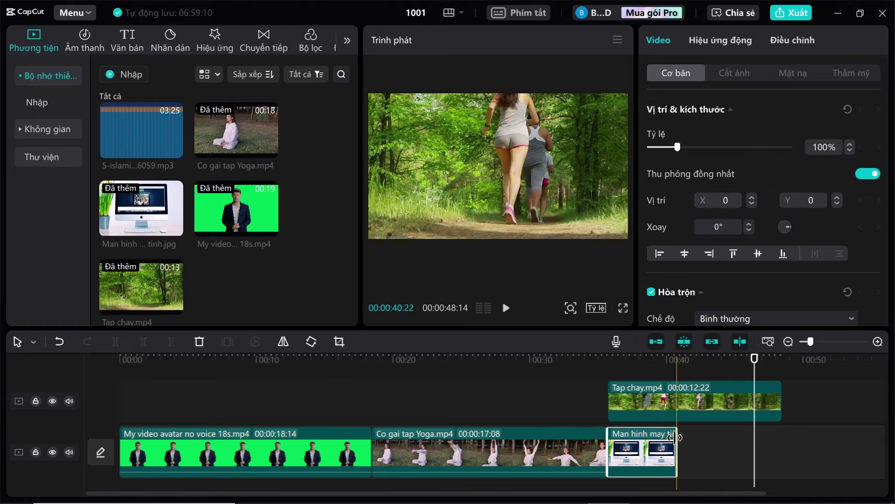
drag(672, 437, 779, 450)
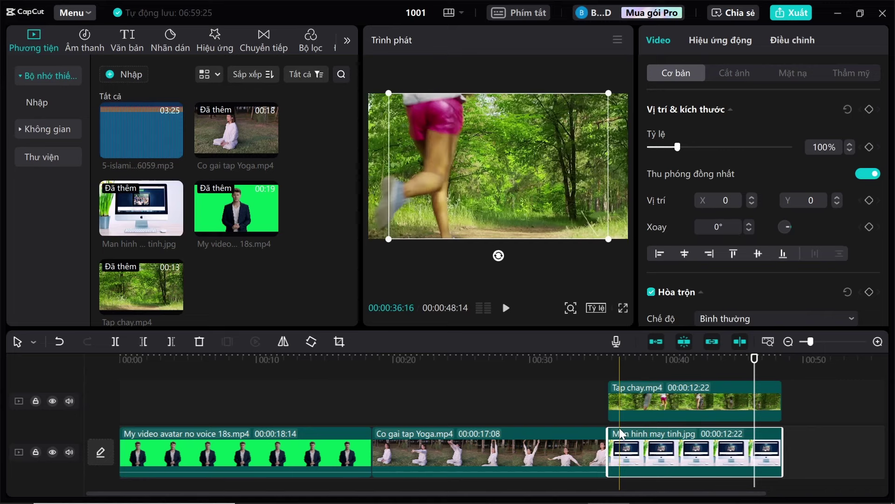
Step: Try trimming the end of Tap chay.mp4 to a duration of 00:00:08:24, and undo the trim
click(712, 387)
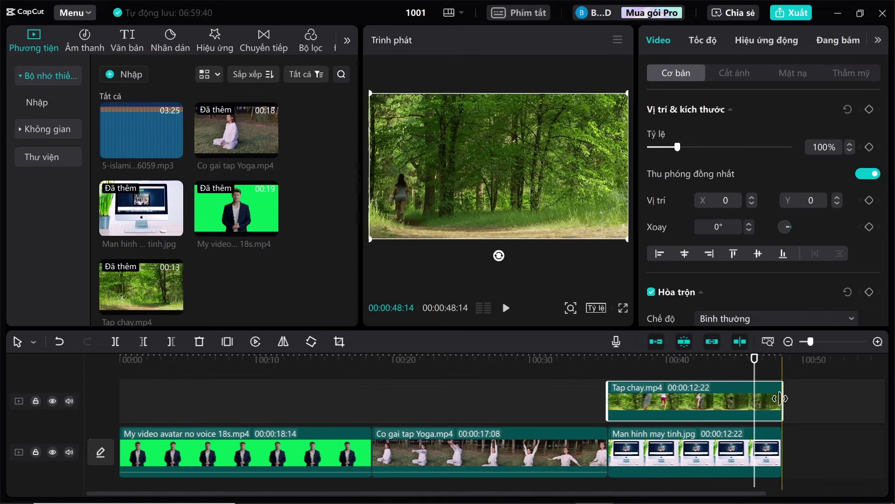
drag(783, 398, 729, 401)
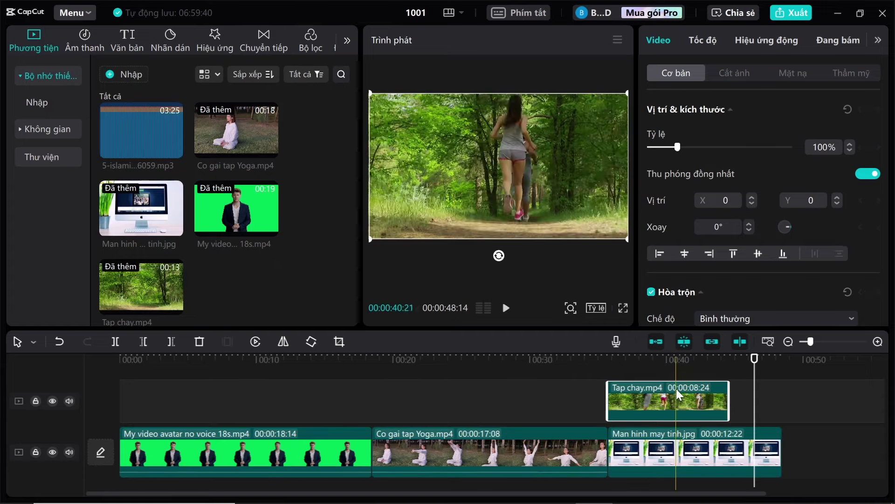
key(ctrl+z)
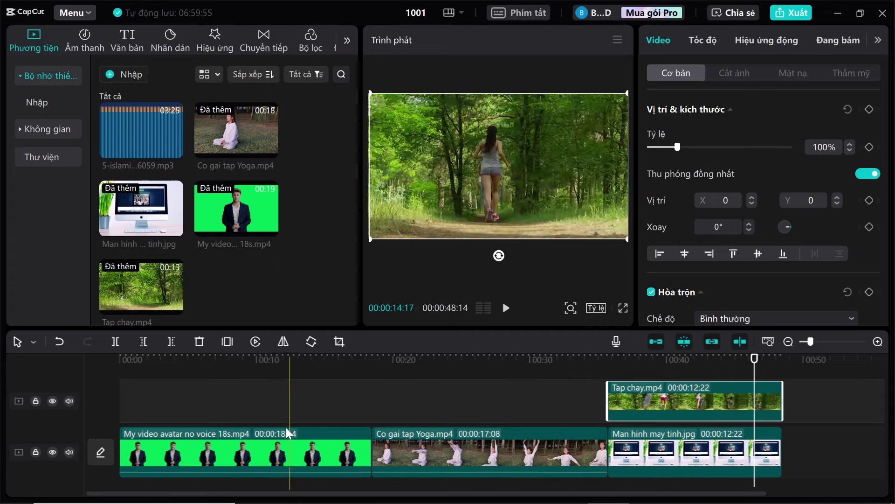
Step: Preview different moments of the avatar and yoga clips with the playhead, stopping at 00:00:22:15, and select the yoga clip
click(222, 401)
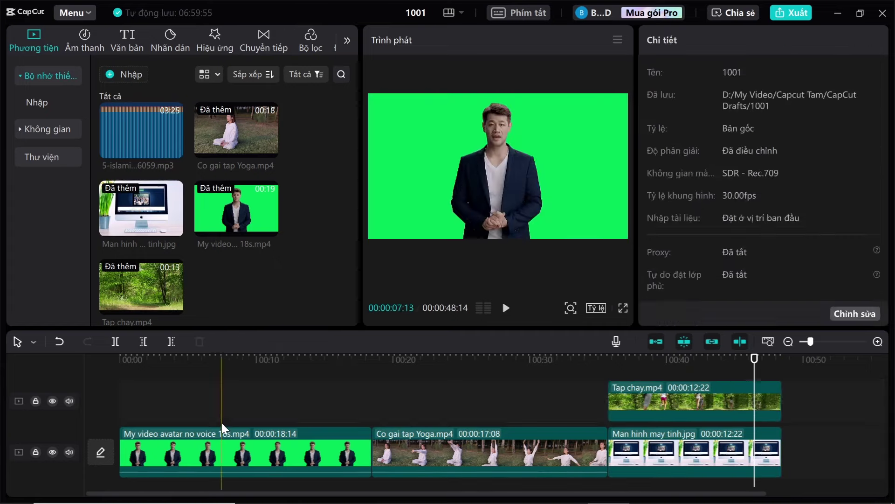
click(416, 441)
click(448, 406)
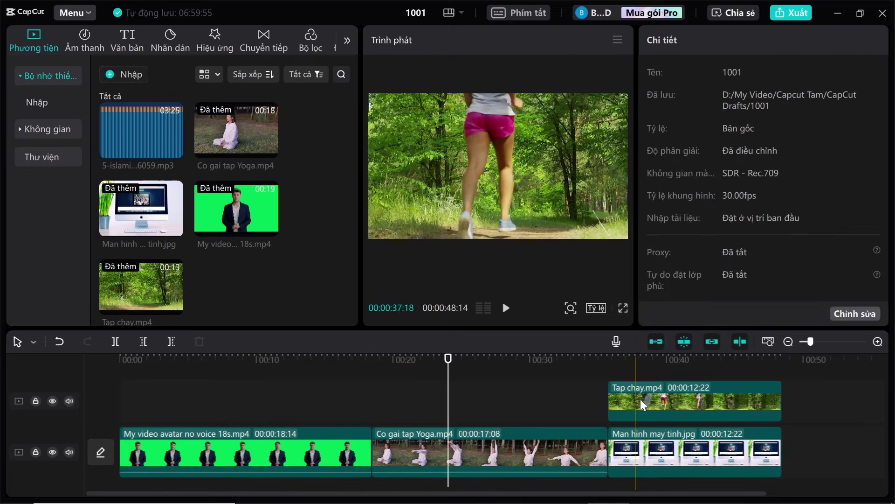
click(557, 440)
click(264, 397)
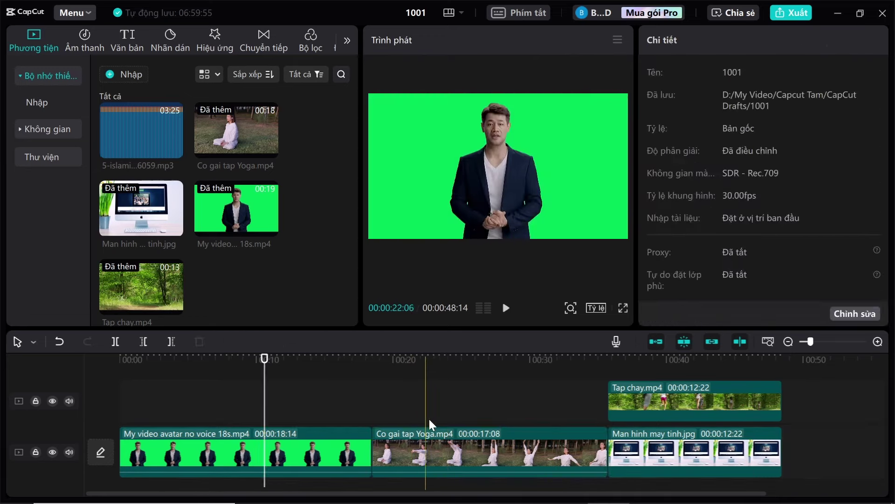
click(427, 412)
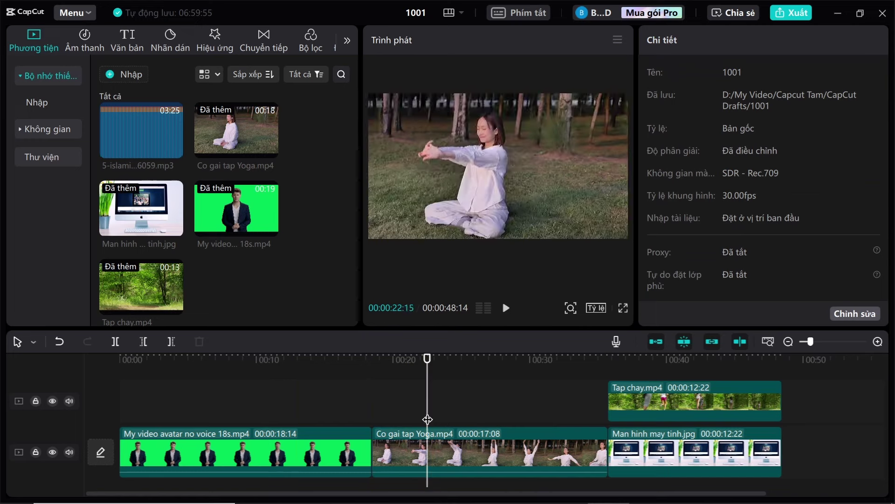
click(530, 434)
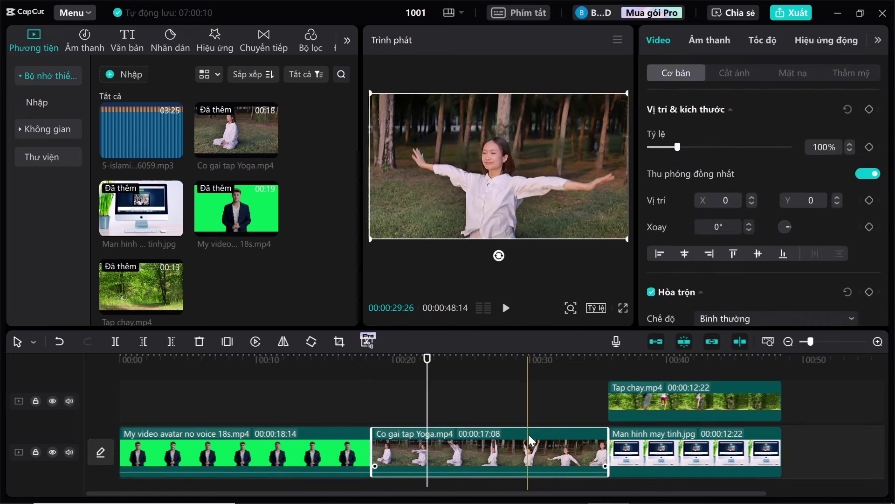
Step: Zoom the timeline in and out around the yoga clip, and fit the whole project to the timeline width
scroll(286, 496, right, 2)
drag(289, 501, 251, 495)
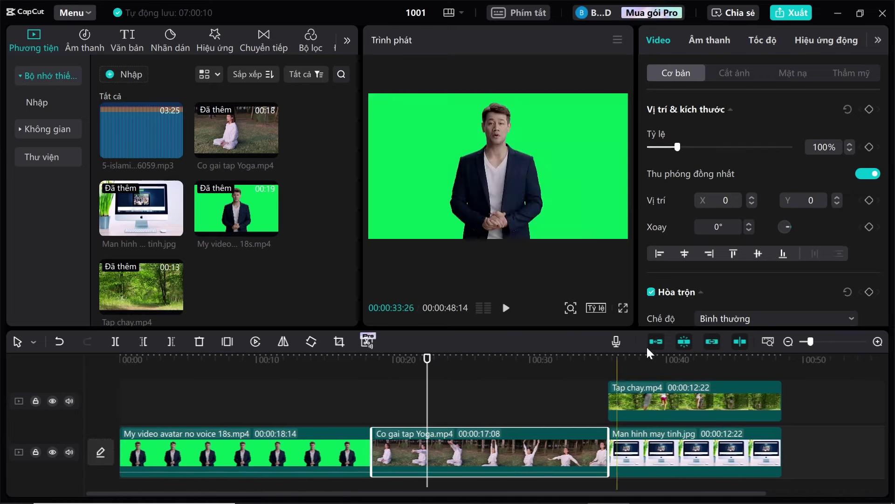
click(879, 343)
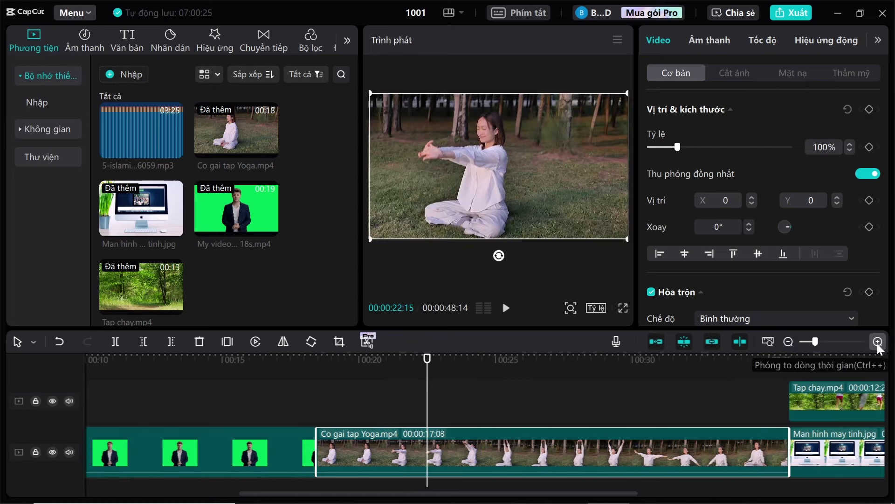
click(788, 342)
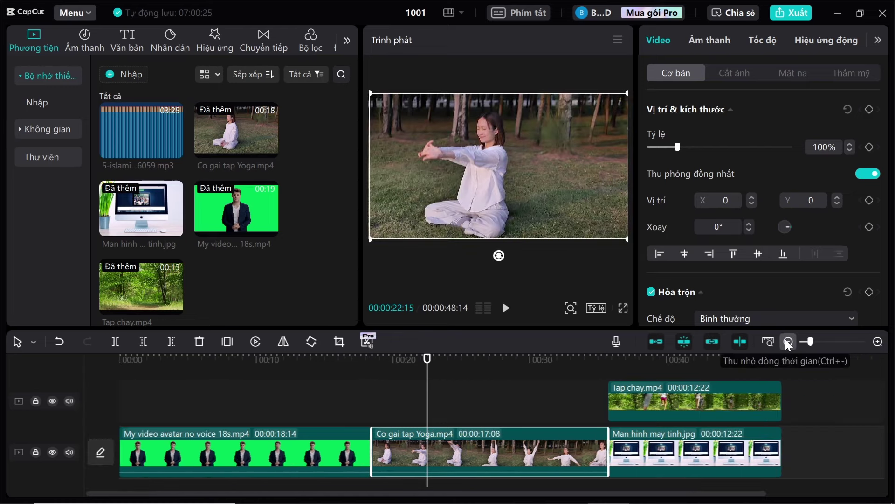
click(878, 343)
click(788, 342)
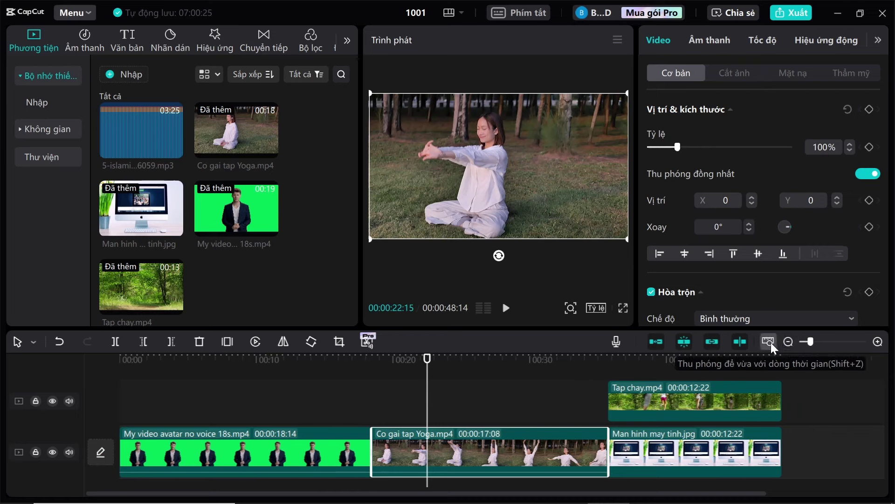
click(771, 342)
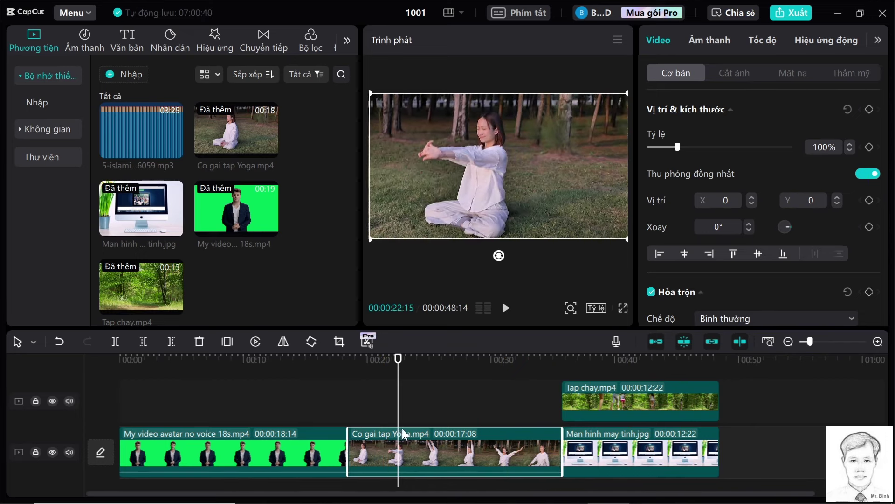
Step: Try splitting the yoga clip at 00:00:23:01 and deleting its first part, and undo both edits
click(439, 416)
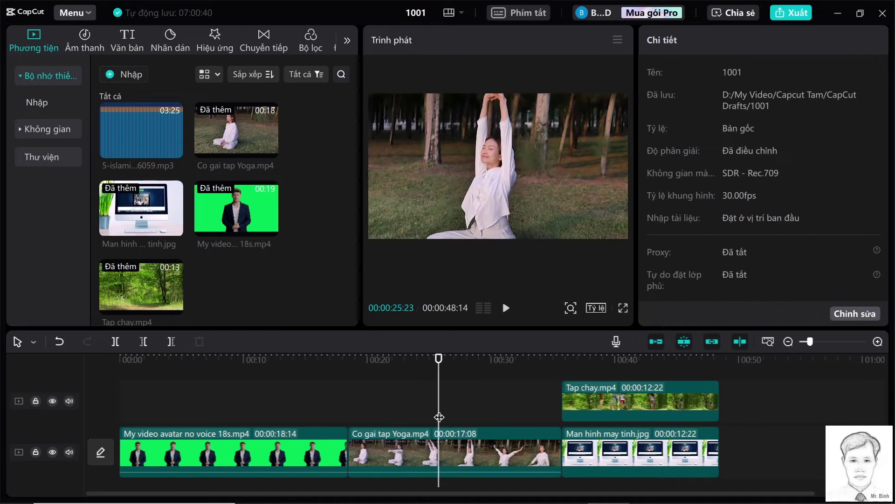
click(406, 416)
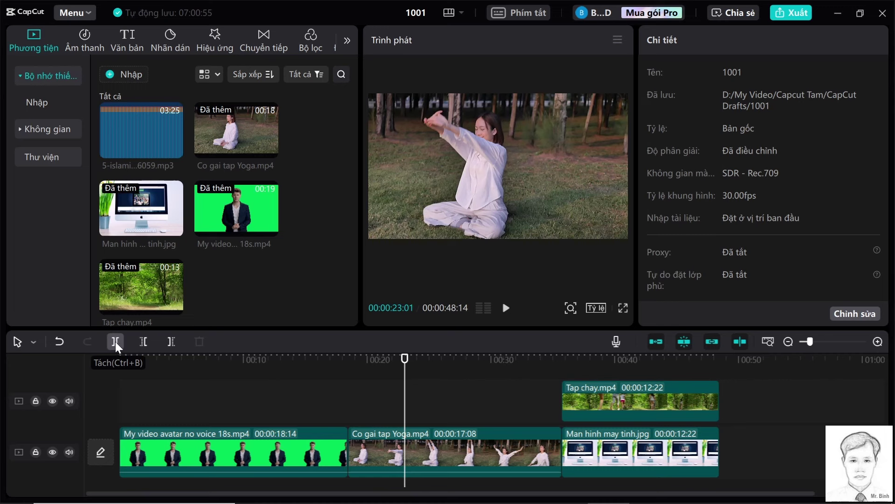
click(116, 342)
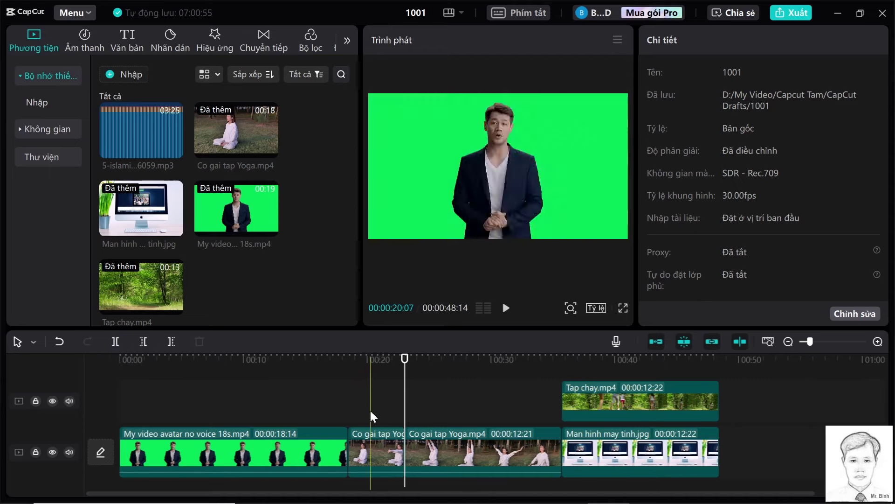
click(383, 436)
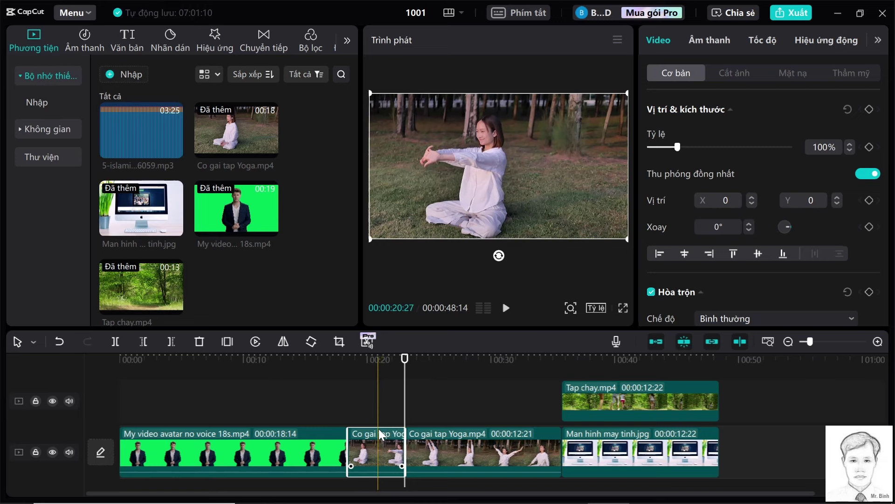
click(198, 341)
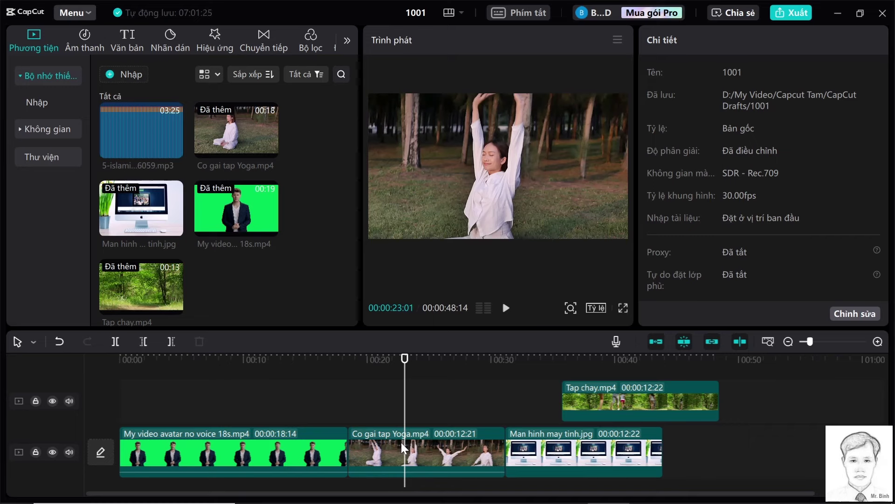
key(ctrl+z)
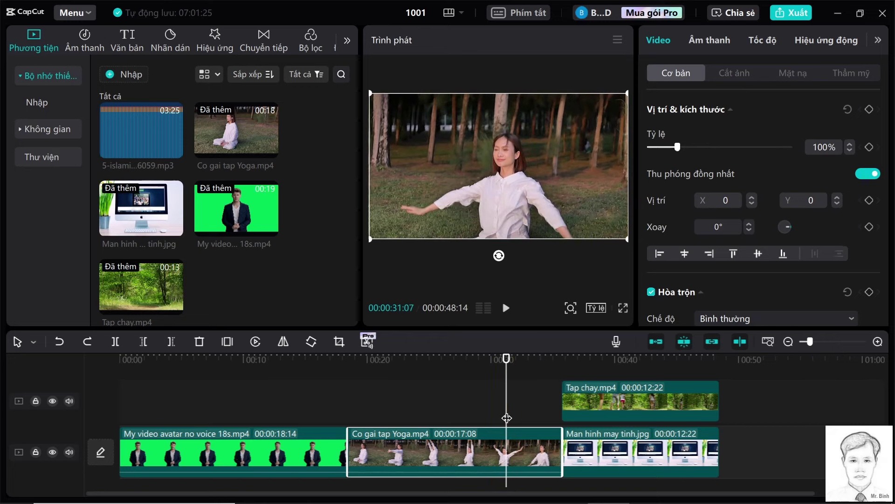
Step: Try removing the part of the yoga clip before 00:00:31:07 and, separately, the part after it, undoing each removal
click(139, 340)
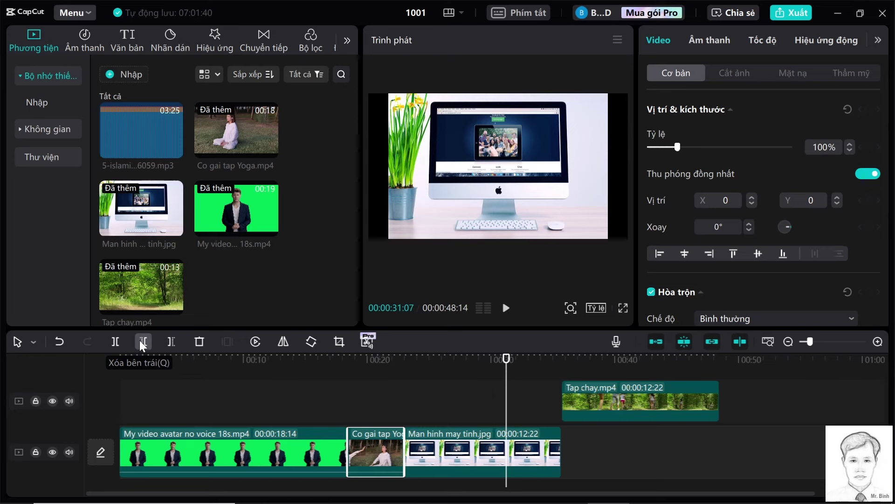
key(ctrl+z)
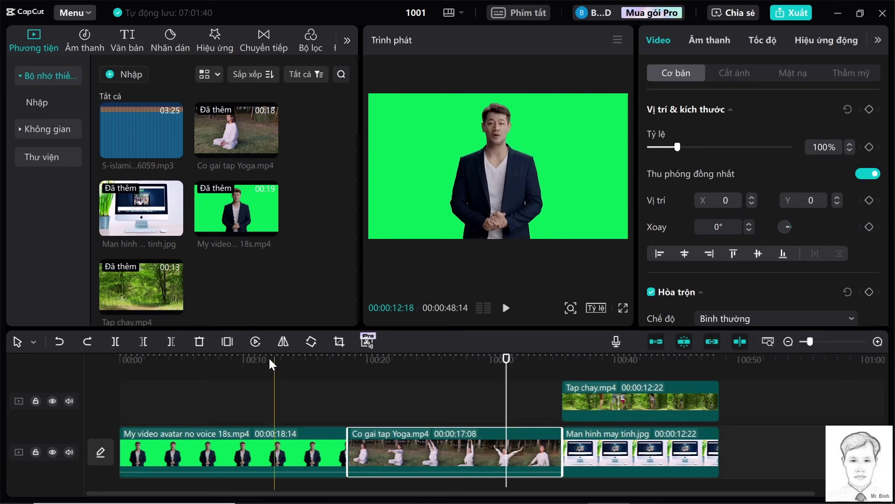
click(171, 340)
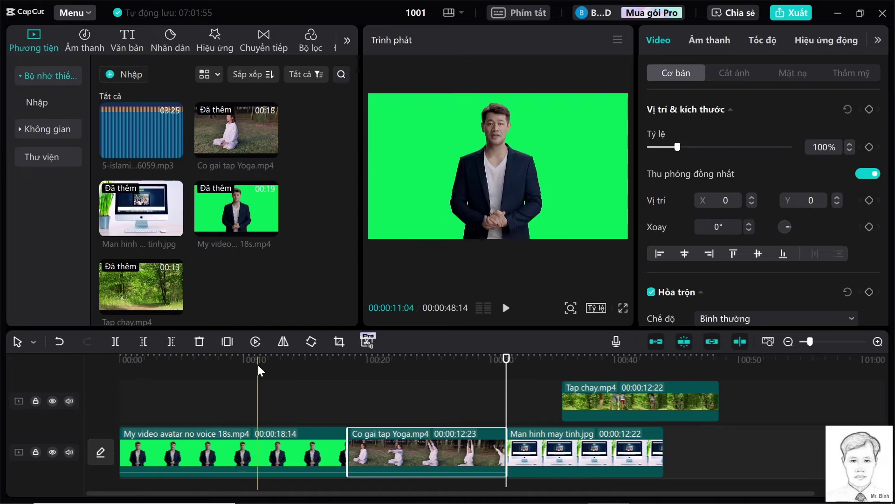
key(ctrl+z)
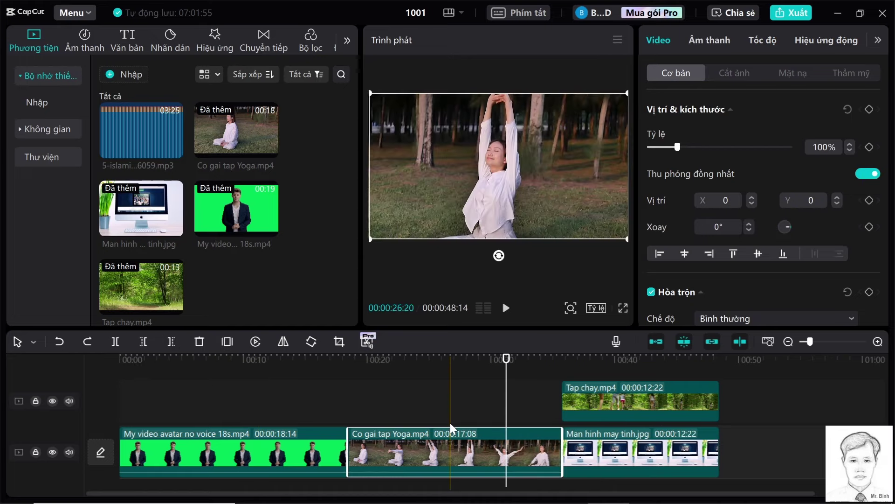
Step: Try inserting a freeze frame in the yoga clip at 00:00:25:03, check the playhead across it, and undo the insertion
click(430, 414)
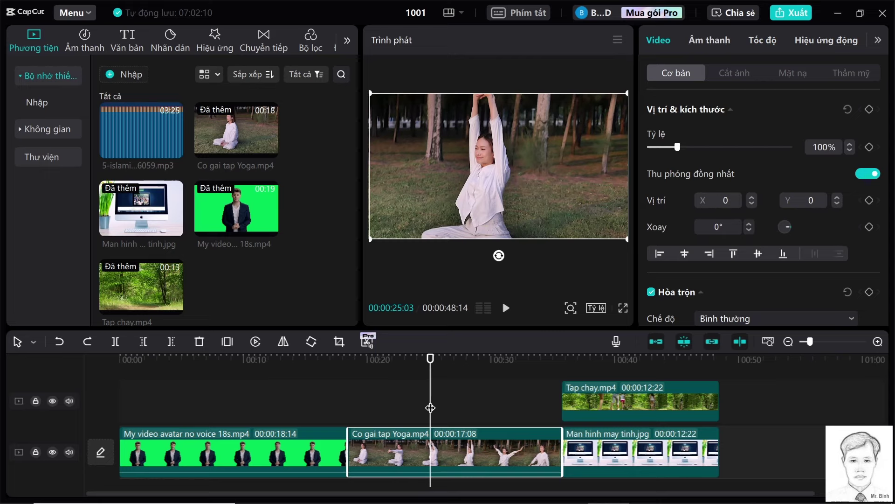
click(226, 342)
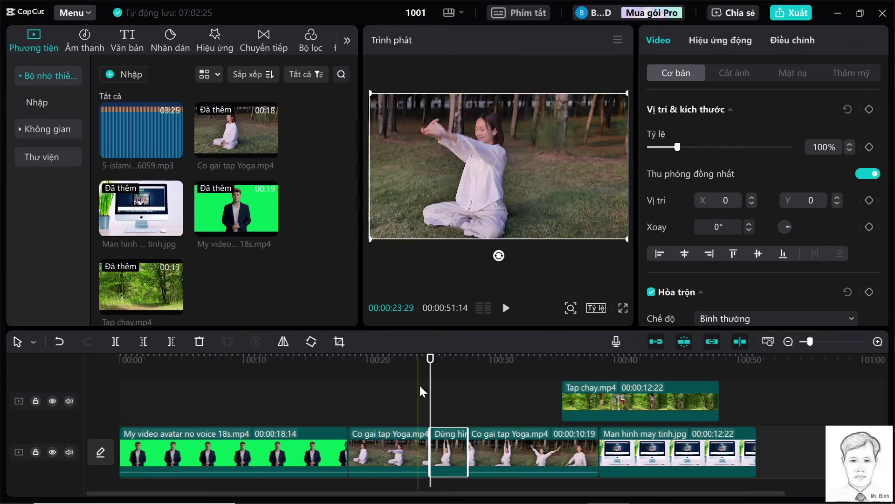
drag(430, 390, 467, 395)
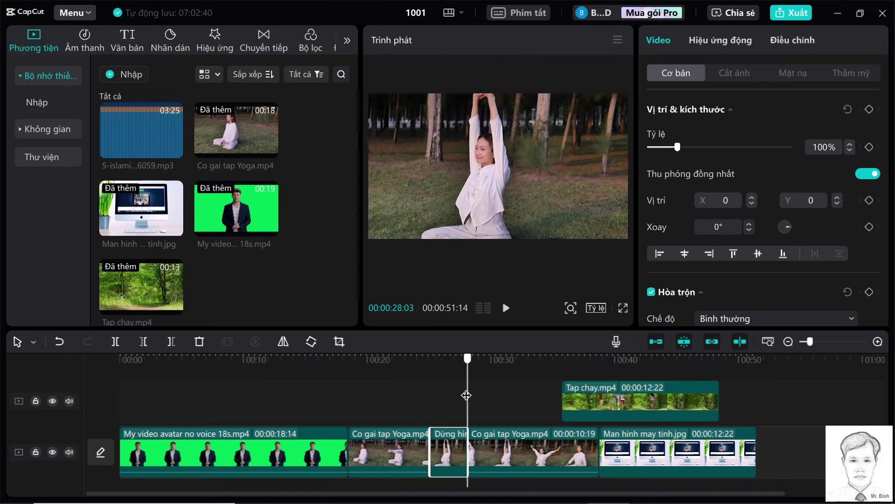
key(ctrl+z)
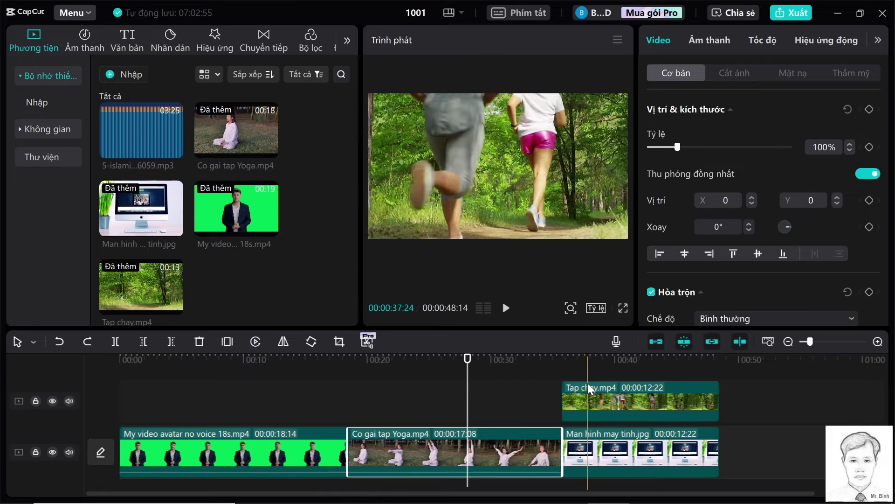
Step: Try reversing the playback of the Tap chay.mp4 clip, and reverse it again to restore its direction
click(607, 386)
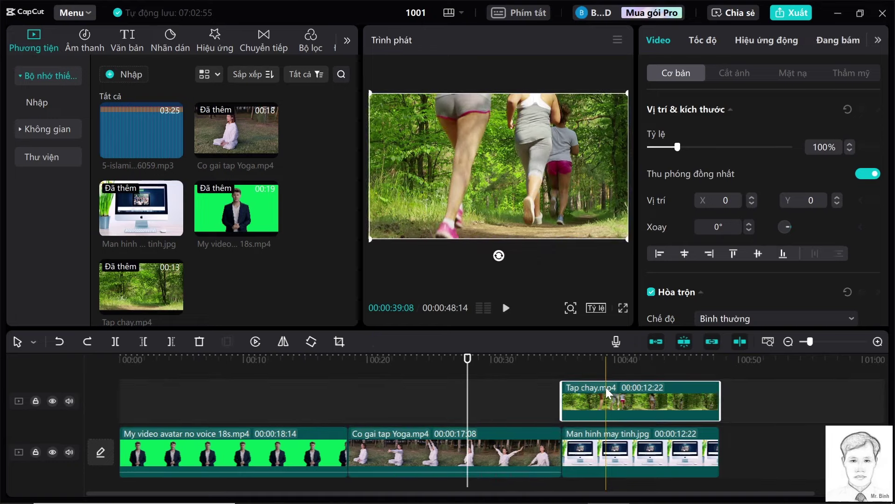
click(597, 375)
drag(597, 376, 635, 379)
click(609, 386)
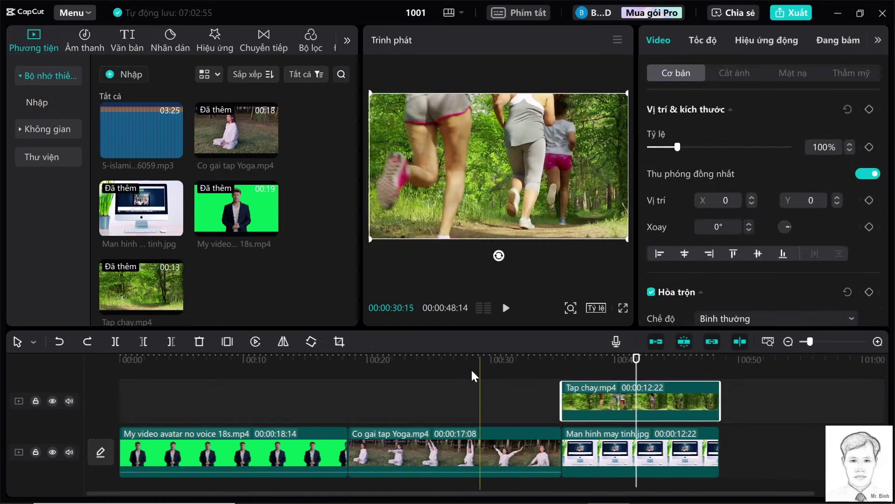
click(256, 342)
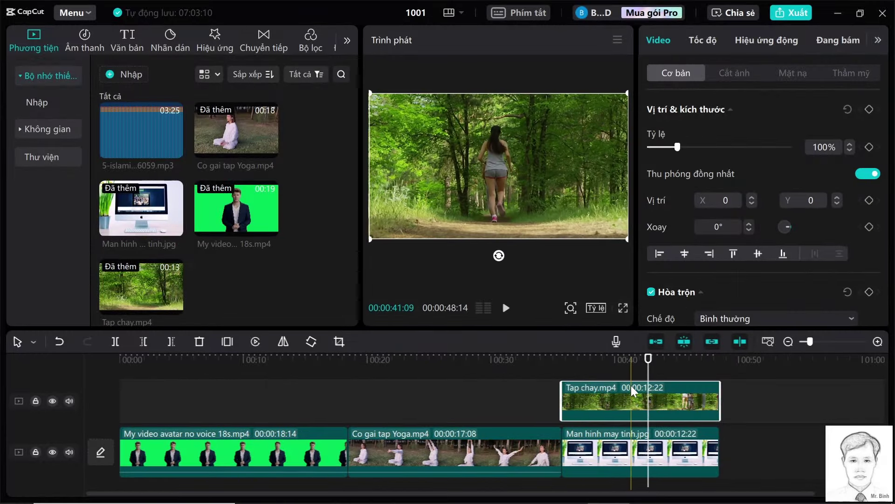
click(255, 341)
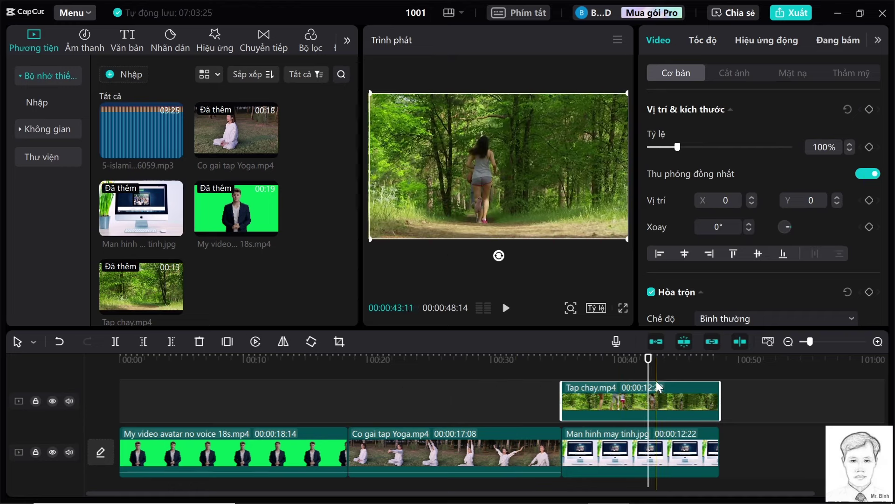
Step: Rotate the Tap chay.mp4 clip through a full turn in 90° steps, to 360°
click(311, 342)
click(311, 342)
click(312, 342)
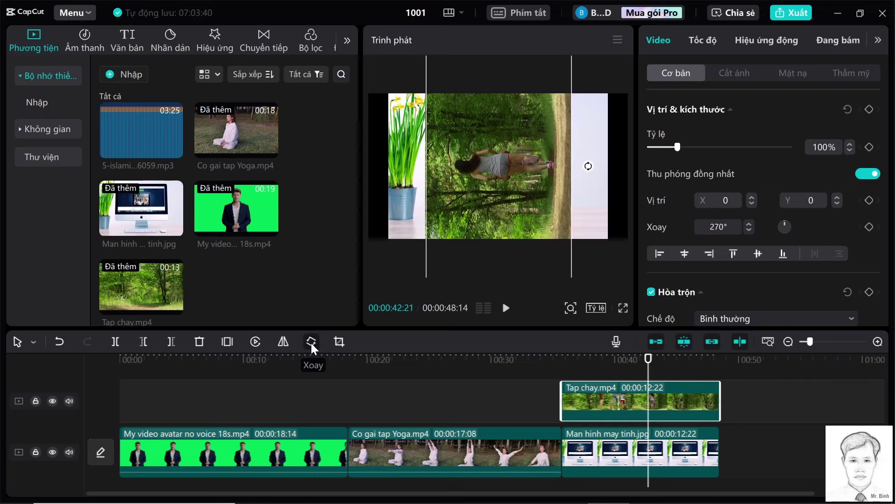
click(311, 342)
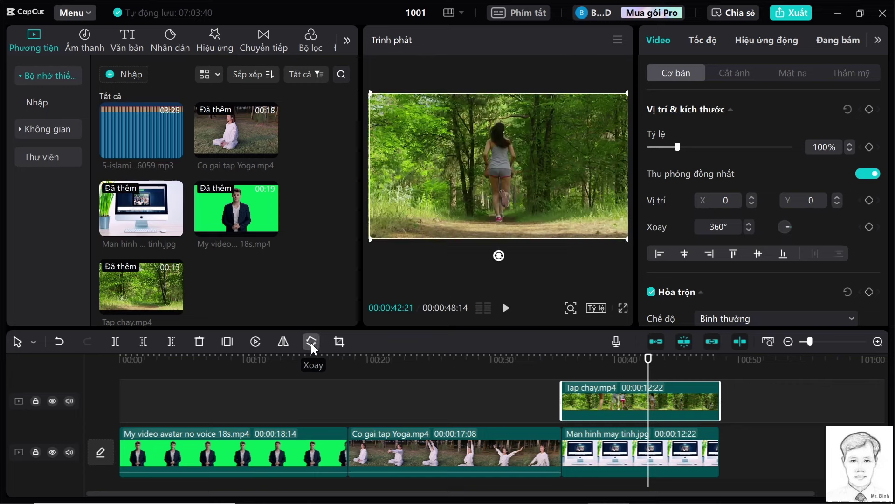
Step: Crop the Tap chay.mp4 clip freely to a narrow, full-height vertical strip around the runner and apply the crop
click(339, 343)
click(340, 342)
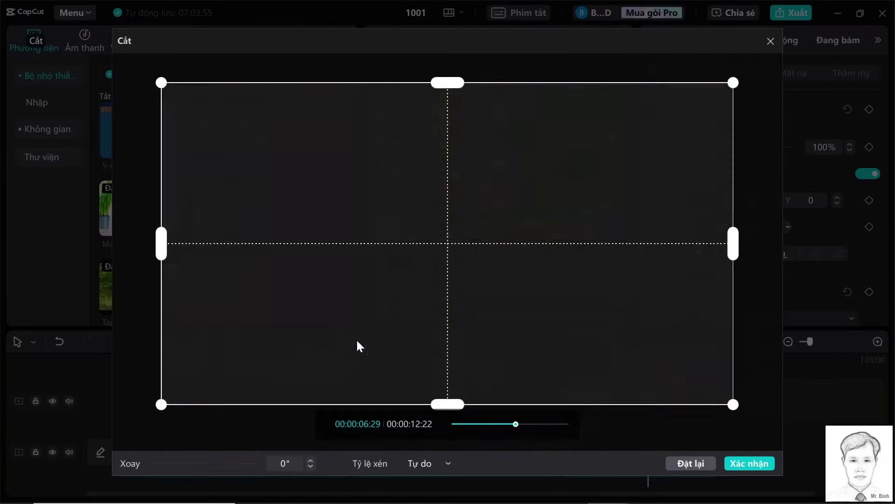
drag(734, 405, 593, 316)
drag(164, 195, 357, 329)
drag(481, 318, 477, 407)
drag(594, 243, 521, 243)
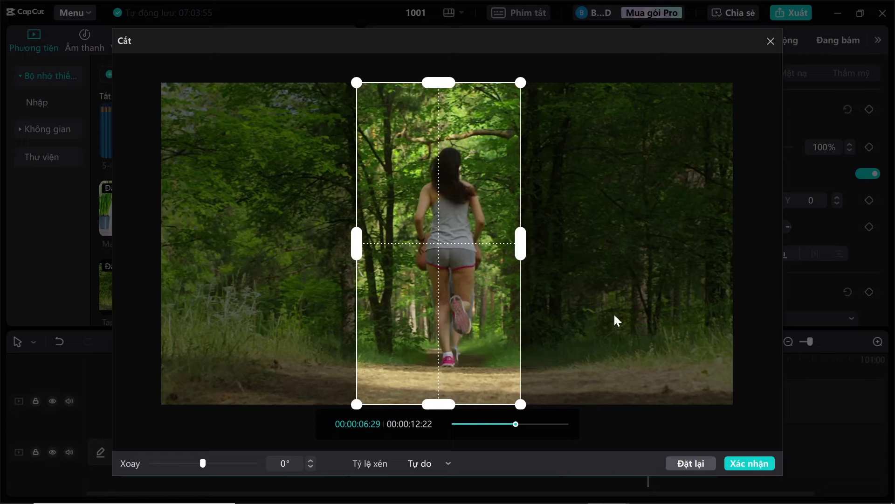
click(744, 460)
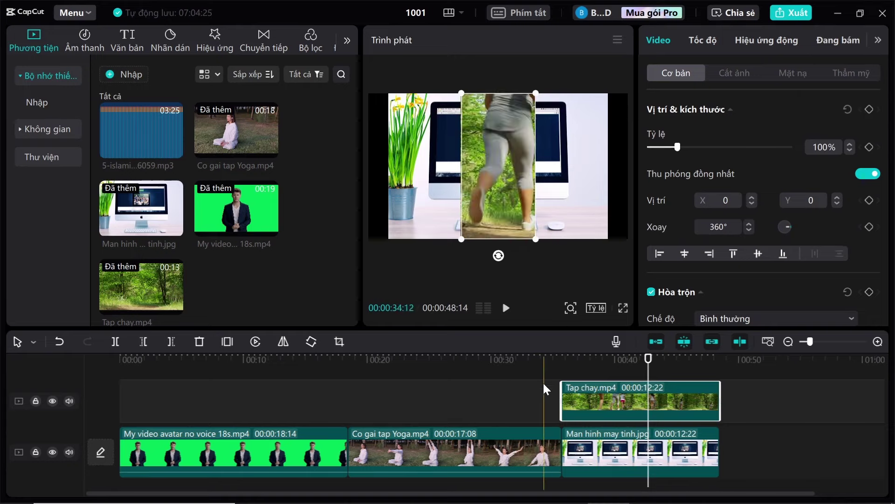
Step: Reset the crop of the Tap chay.mp4 clip to the full frame and apply it
click(339, 341)
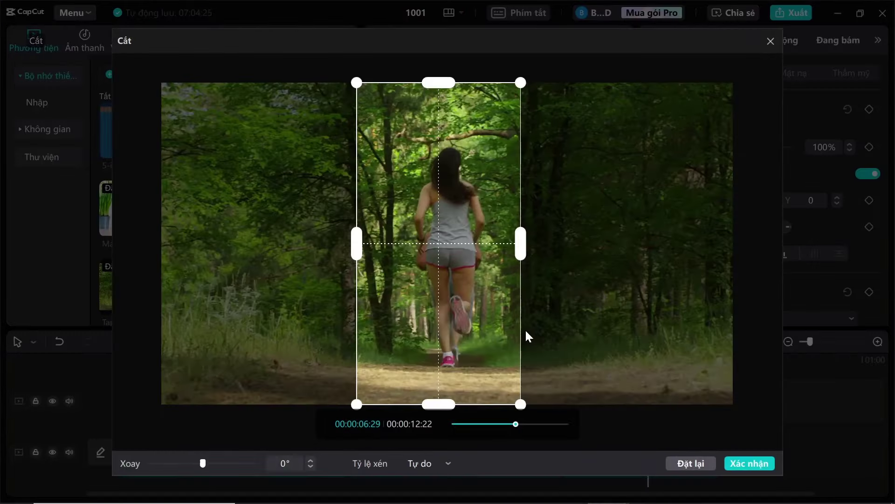
click(695, 466)
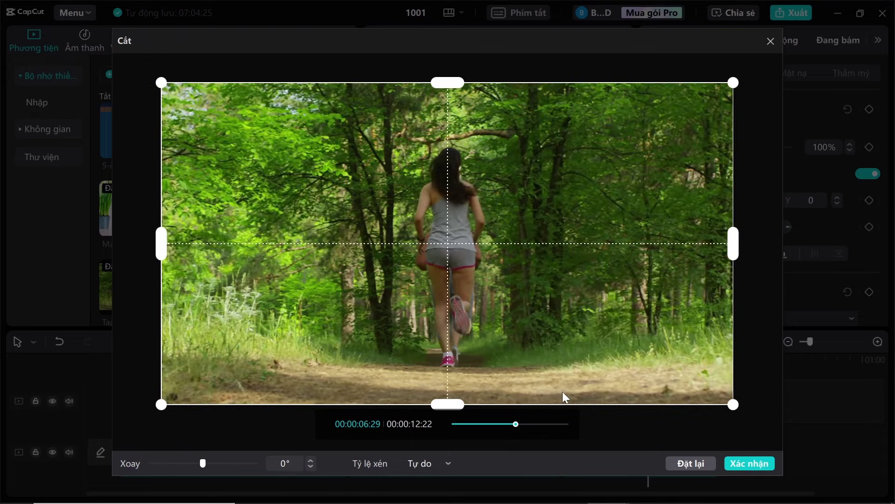
click(749, 466)
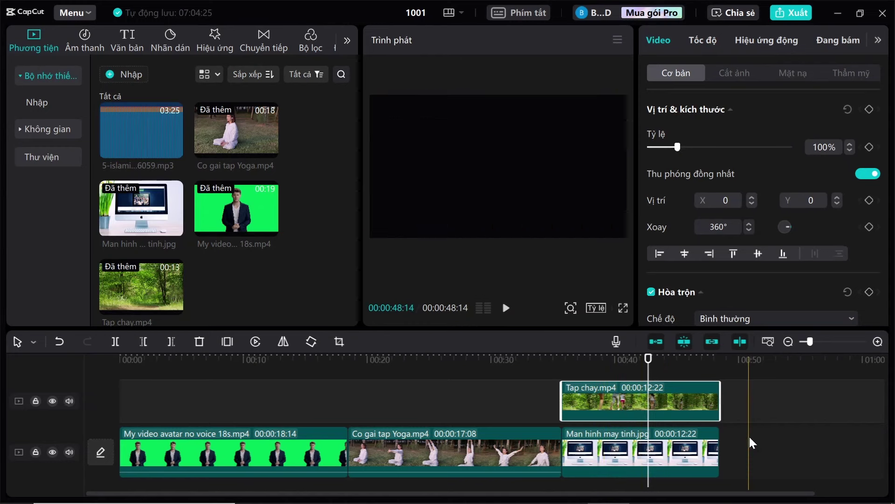
Step: Try combining the avatar, yoga and computer-image clips on the main track into a compound clip, and undo it
click(732, 438)
click(623, 432)
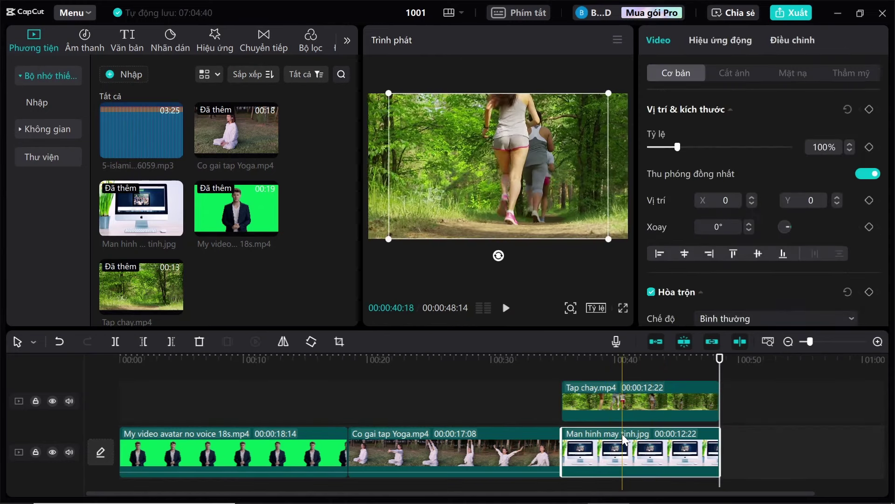
click(310, 433)
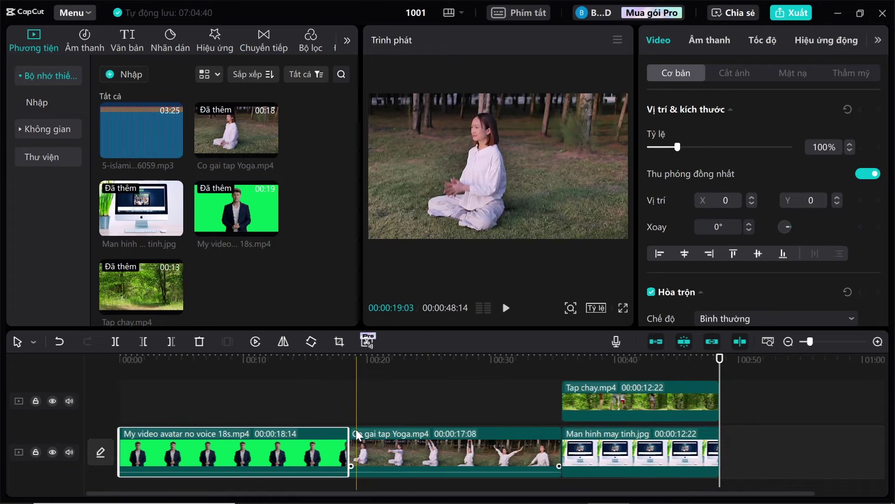
click(386, 430)
click(586, 432)
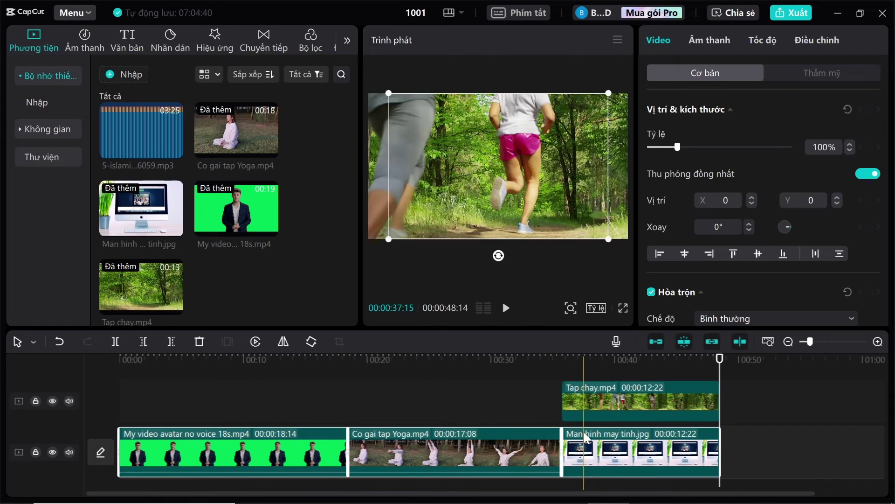
right_click(592, 430)
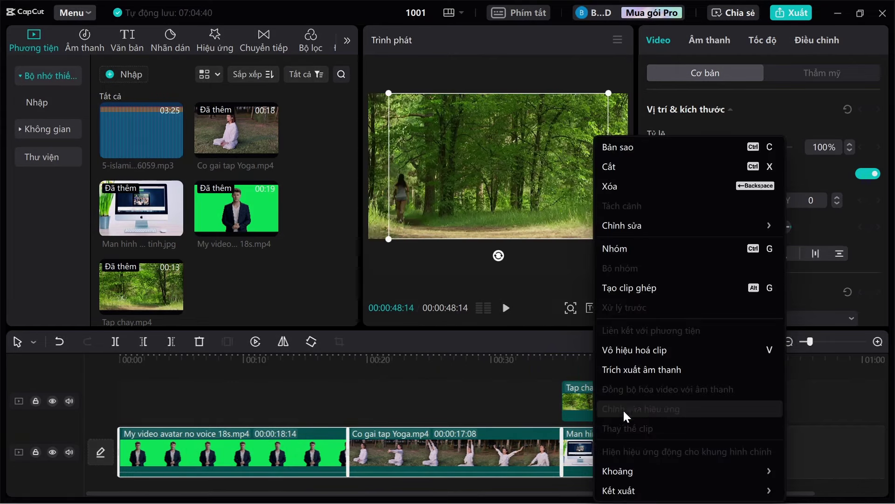
click(643, 289)
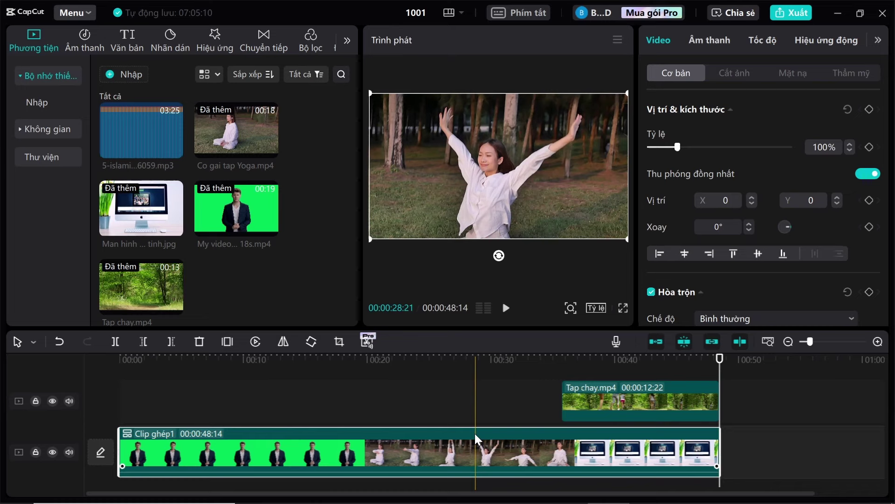
key(ctrl+z)
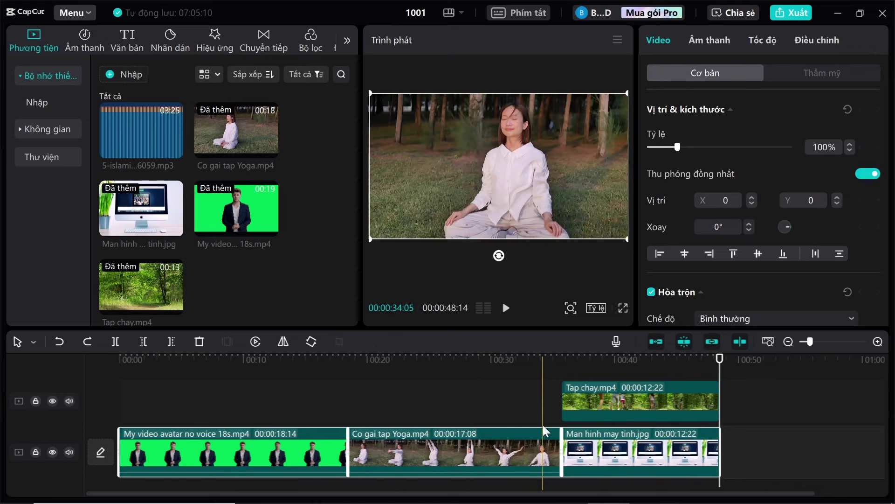
Step: Try moving Man hinh may tinh.jpg away from the yoga clip with the main track magnet off, and turn the magnet back on
click(594, 435)
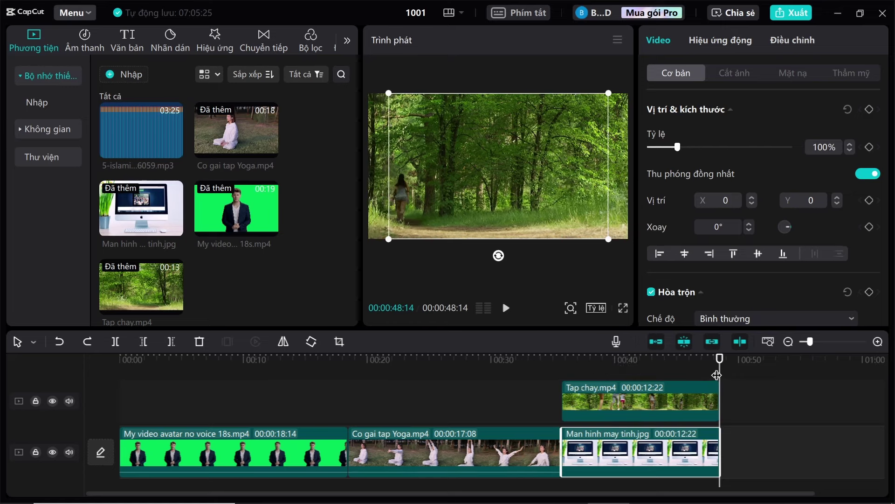
drag(718, 374, 539, 375)
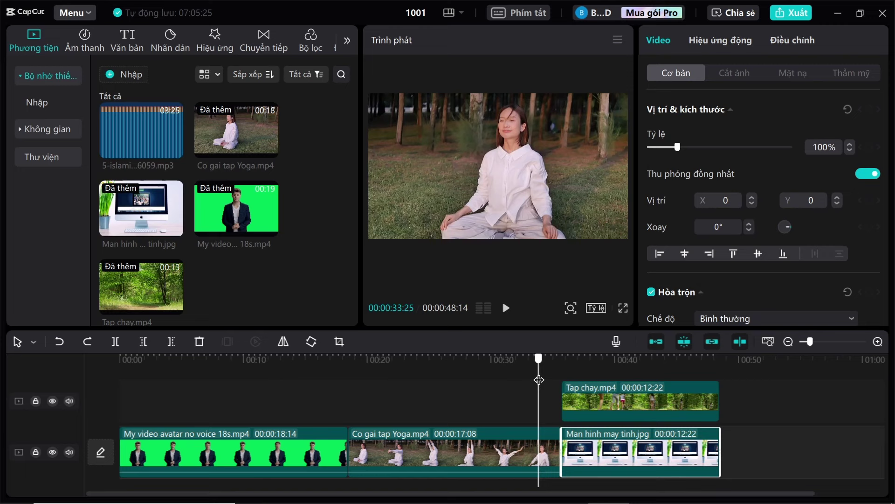
click(656, 343)
drag(619, 429, 699, 433)
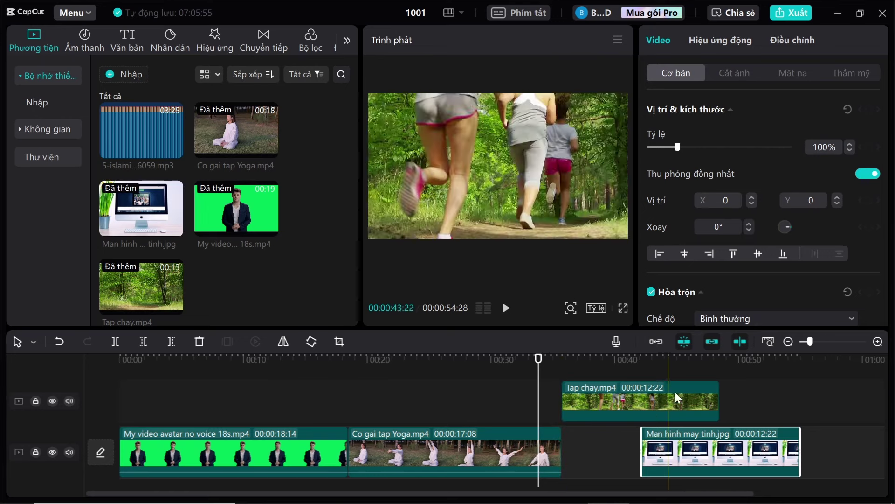
click(656, 341)
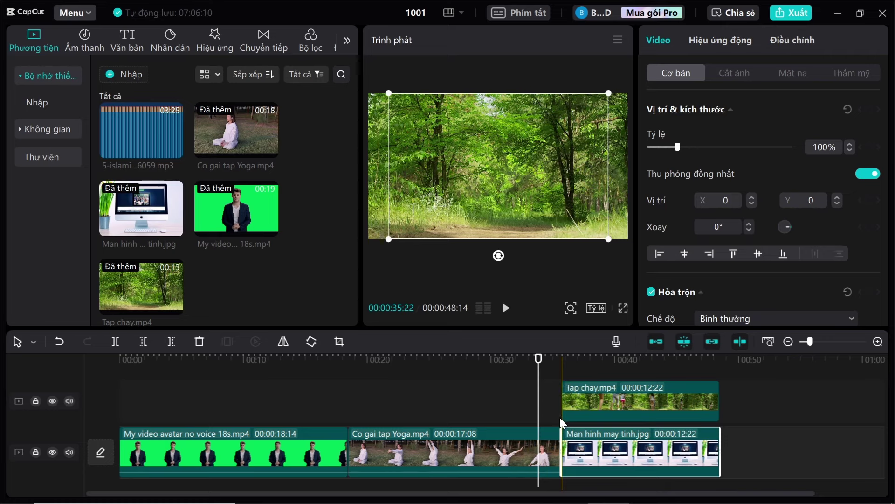
Step: Try moving Tap chay.mp4 with auto snapping off and on, and snap its start back to the beginning of Man hinh may tinh.jpg
click(683, 348)
drag(631, 384, 682, 382)
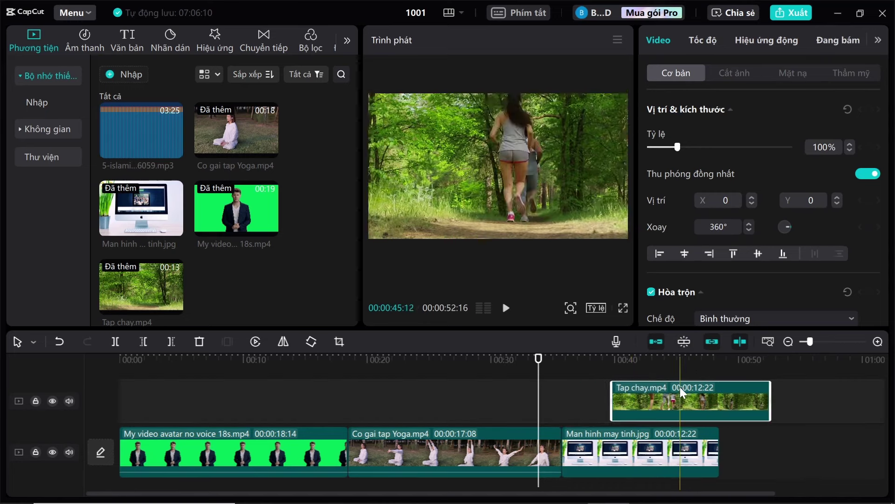
click(684, 343)
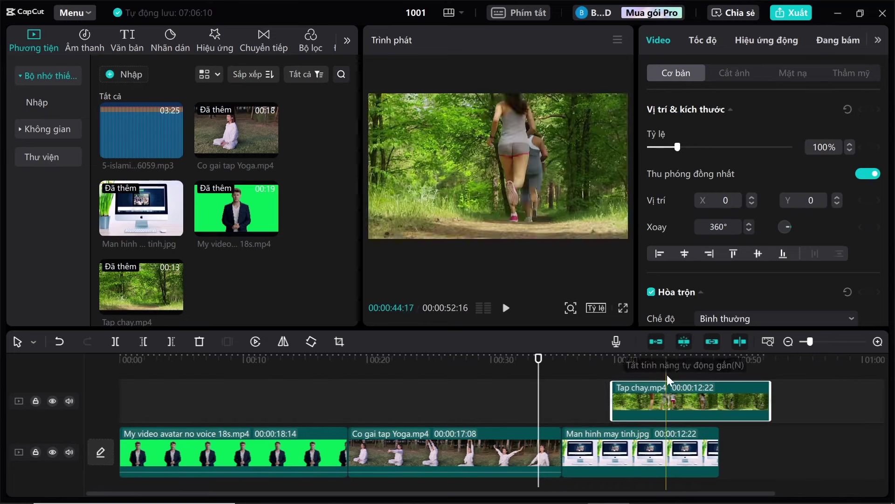
drag(660, 381, 774, 389)
drag(772, 387, 616, 388)
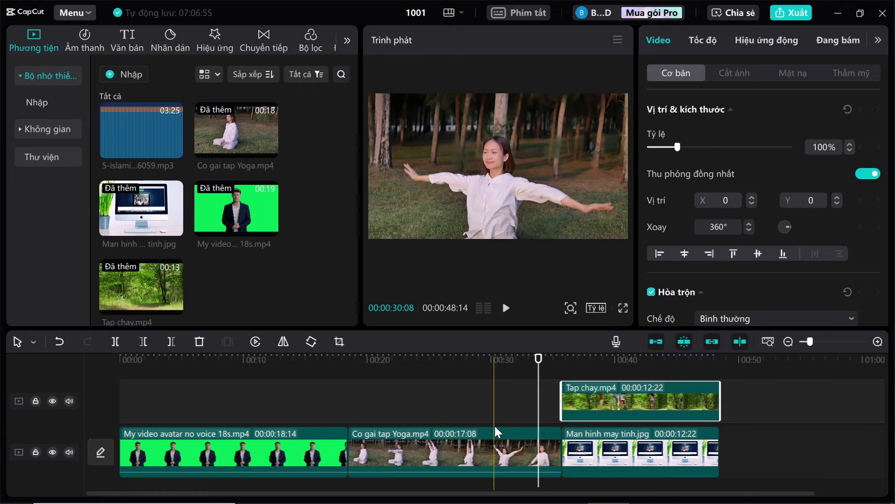
Step: Scale the Tap chay.mp4 clip down to 48% and place it on the computer's screen at position X 0, Y 357
click(628, 383)
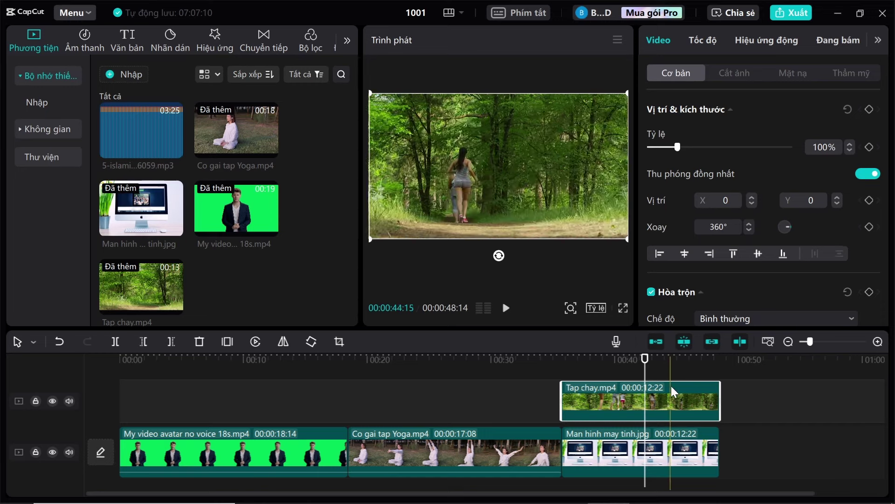
scroll(691, 169, down, 3)
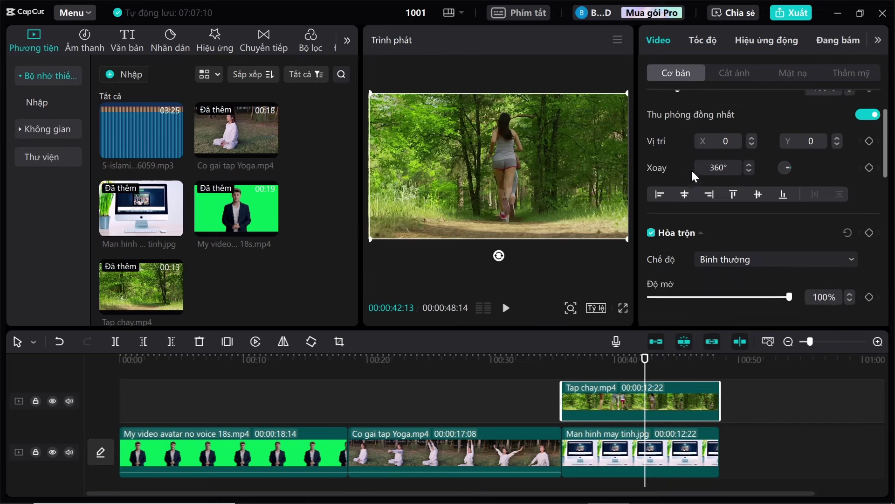
scroll(692, 169, up, 3)
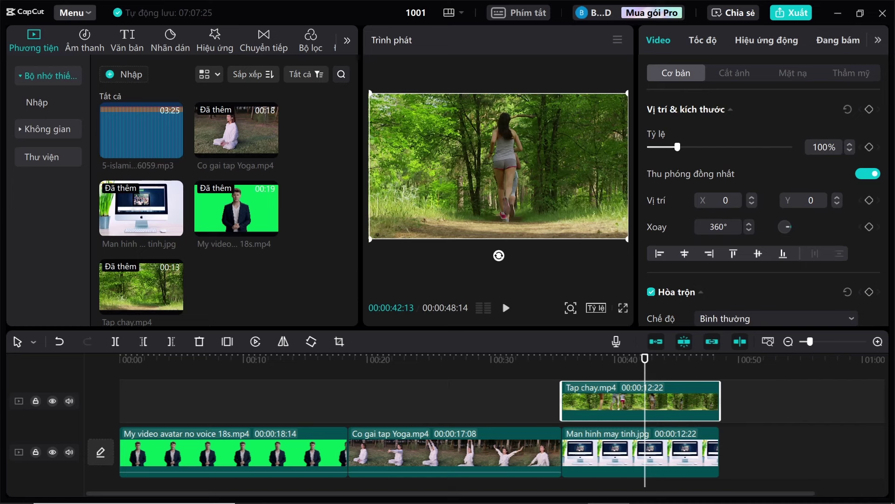
drag(678, 147, 668, 149)
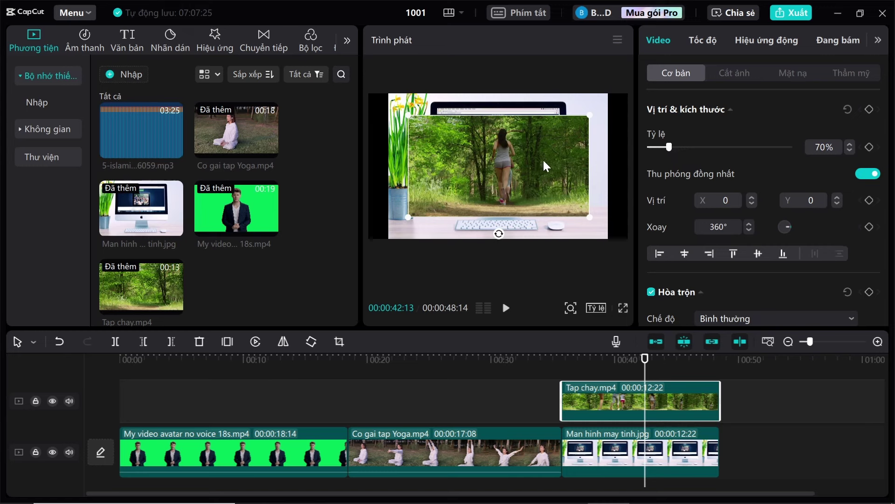
drag(528, 158, 536, 154)
drag(609, 214, 574, 188)
drag(526, 167, 503, 150)
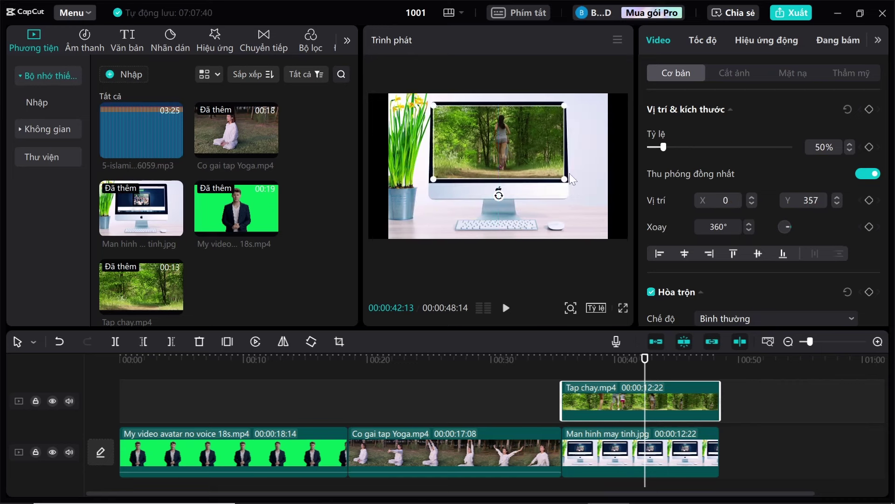
drag(565, 179, 562, 178)
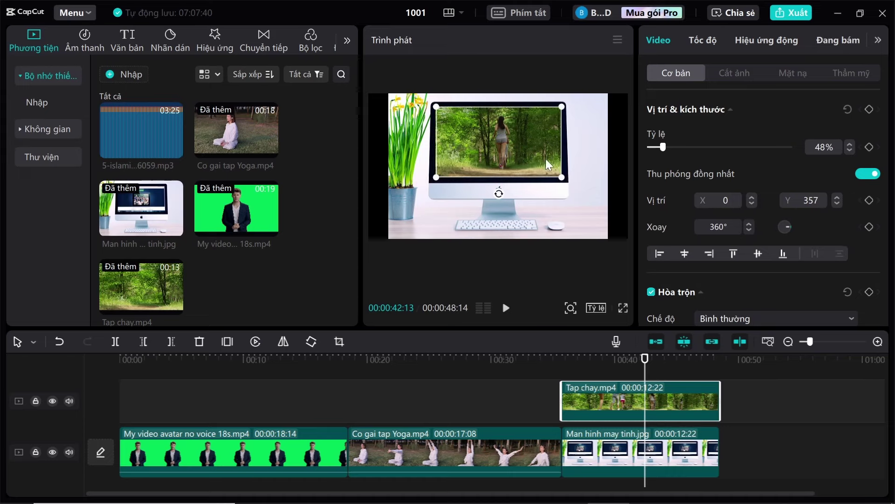
Step: Compare the image clip's selection with Tap chay.mp4, and set the Tap chay.mp4 scale to 50%
click(581, 157)
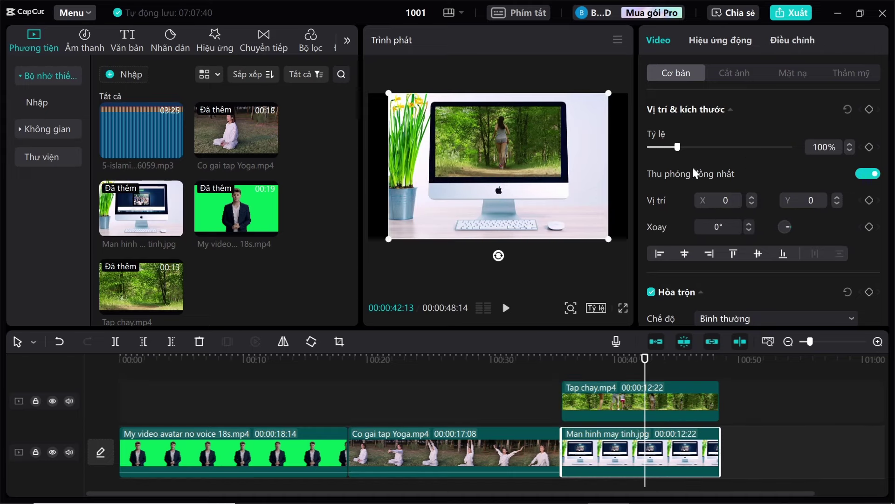
click(605, 388)
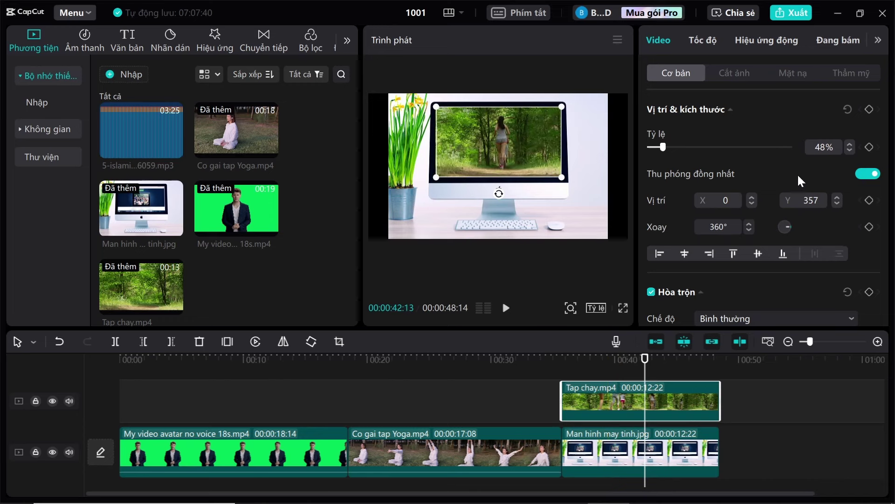
click(851, 144)
click(850, 144)
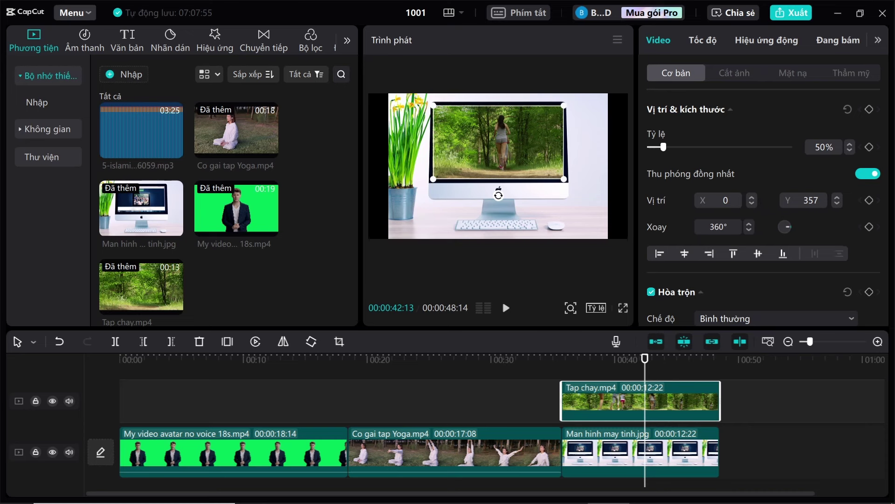
Step: Try nudging the rotation of the Tap chay.mp4 clip up, and bring it back to 360°
click(749, 225)
click(748, 224)
click(746, 230)
click(746, 229)
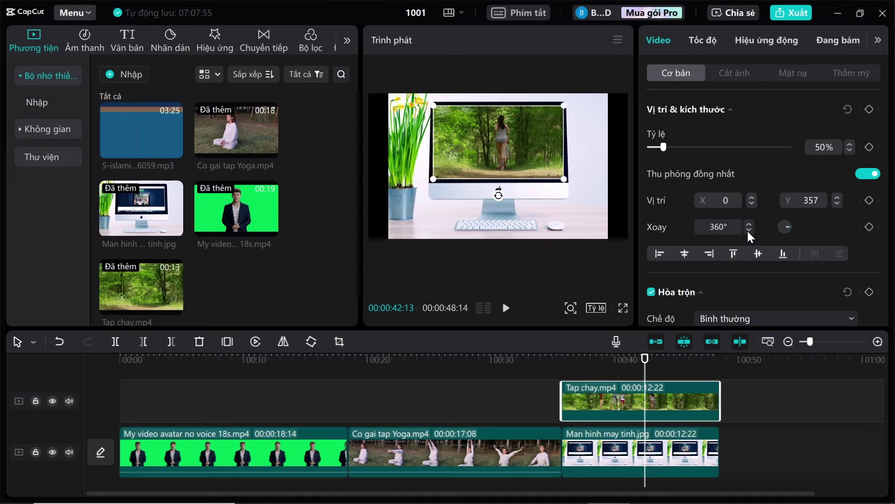
Step: Try the blend modes Làm sáng and Màn hình on the Tap chay.mp4 clip, and restore Bình thường
scroll(765, 229, down, 3)
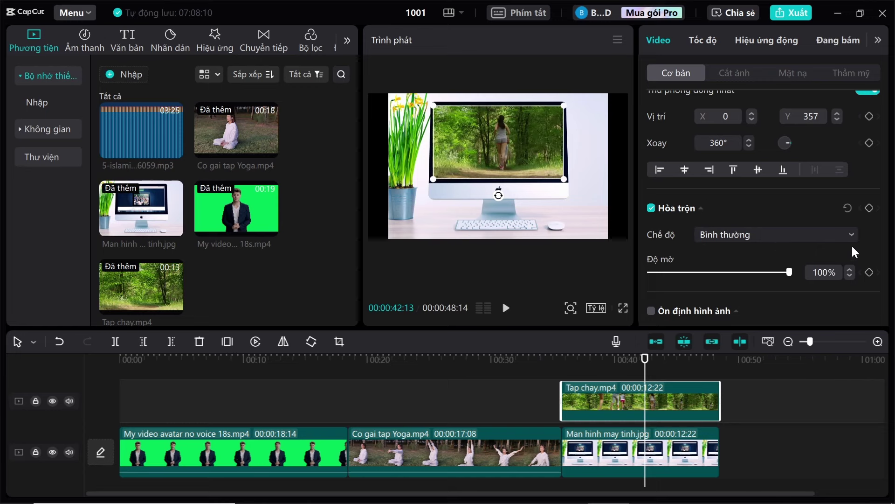
click(750, 279)
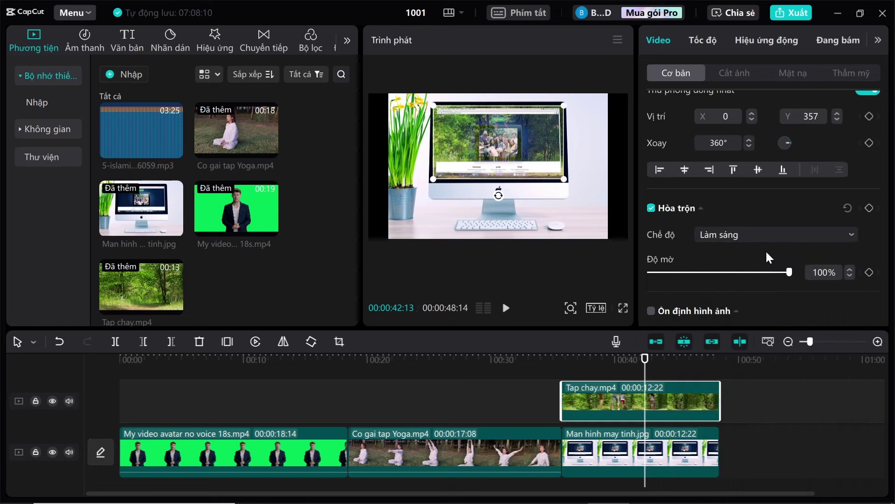
click(768, 239)
click(746, 298)
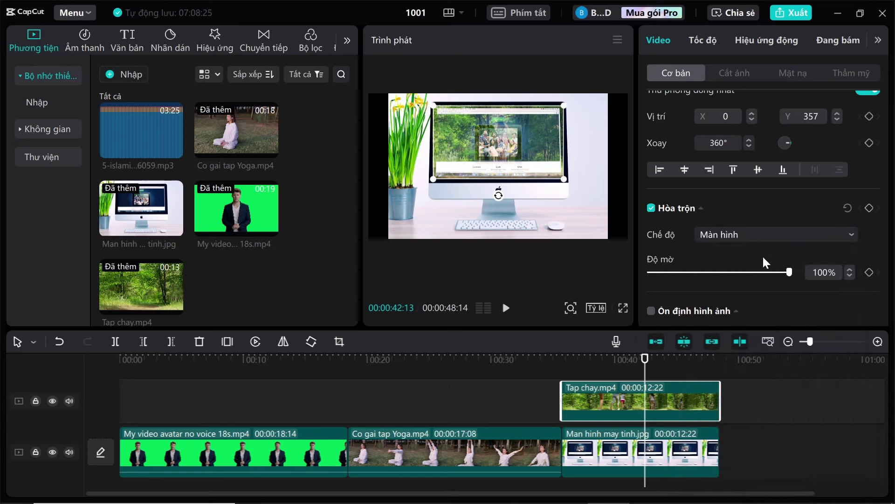
click(767, 234)
click(745, 258)
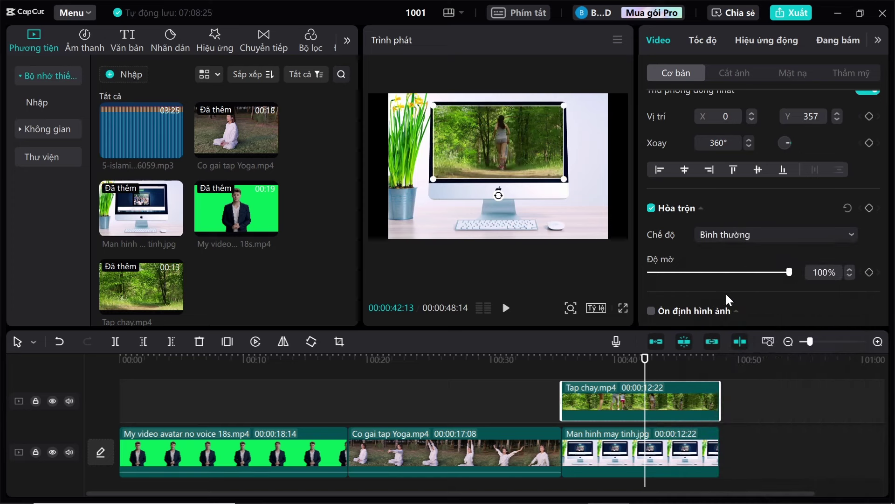
Step: Examine the opacity, stabilization, image enhancement, noise reduction, flicker removal and auto reframe options of the Tap chay.mp4 clip
scroll(732, 290, down, 3)
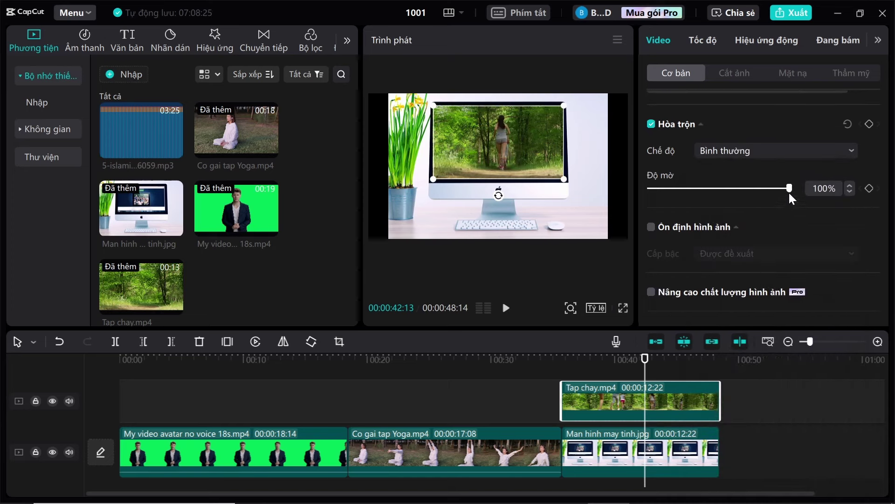
mouse_move(790, 189)
mouse_down()
mouse_move(648, 196)
mouse_move(797, 202)
mouse_up()
scroll(696, 241, down, 3)
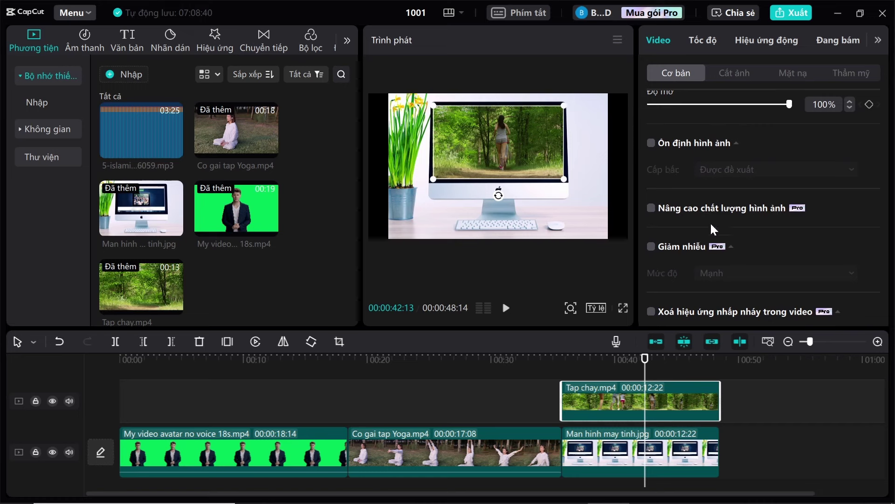
scroll(711, 229, down, 3)
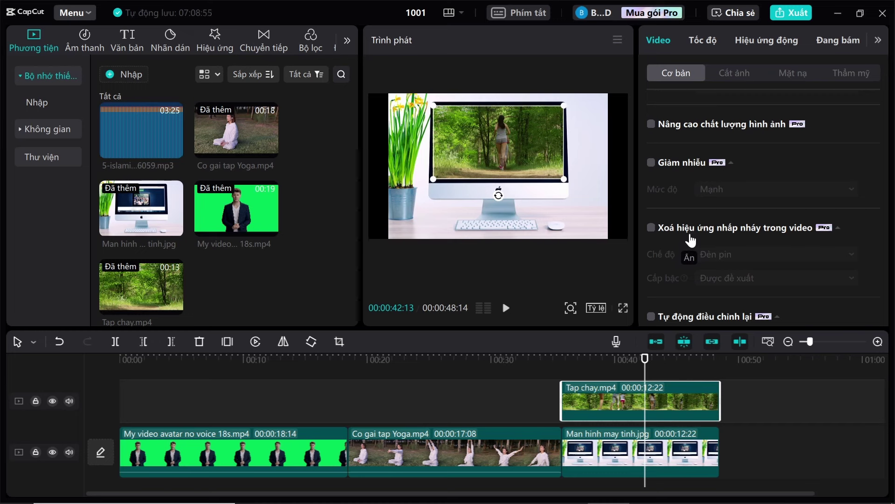
scroll(691, 240, down, 3)
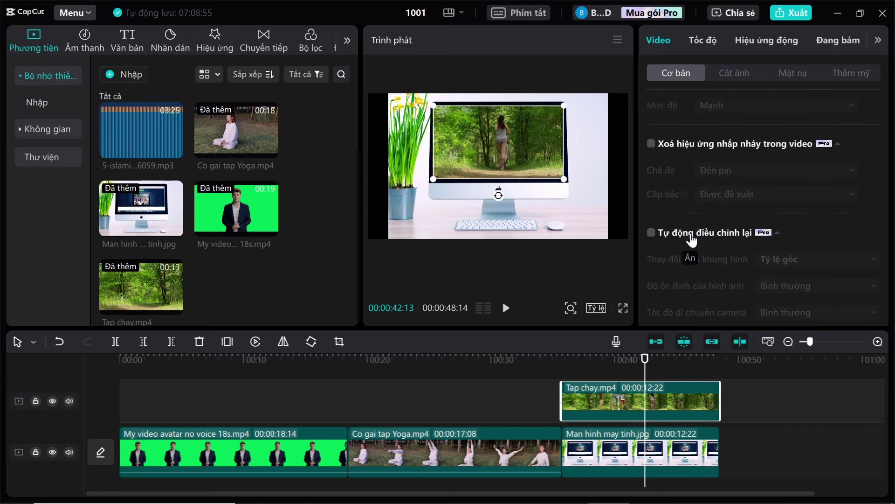
scroll(693, 240, down, 3)
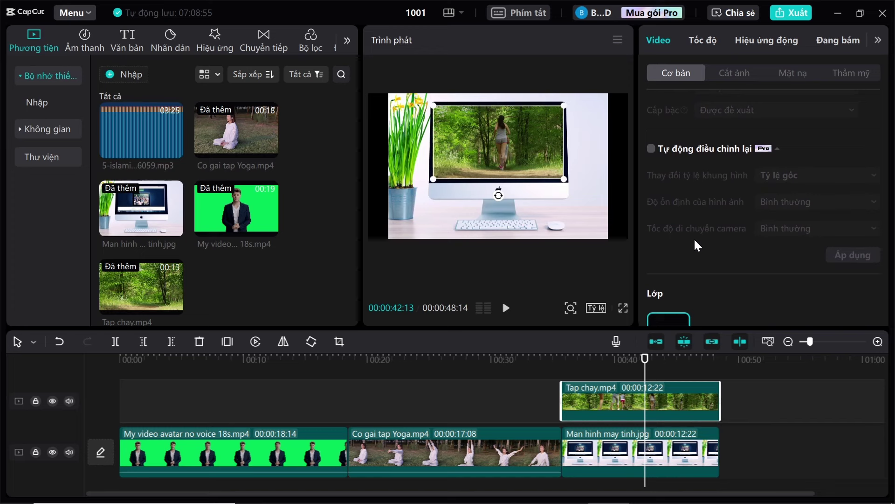
scroll(710, 248, up, 5)
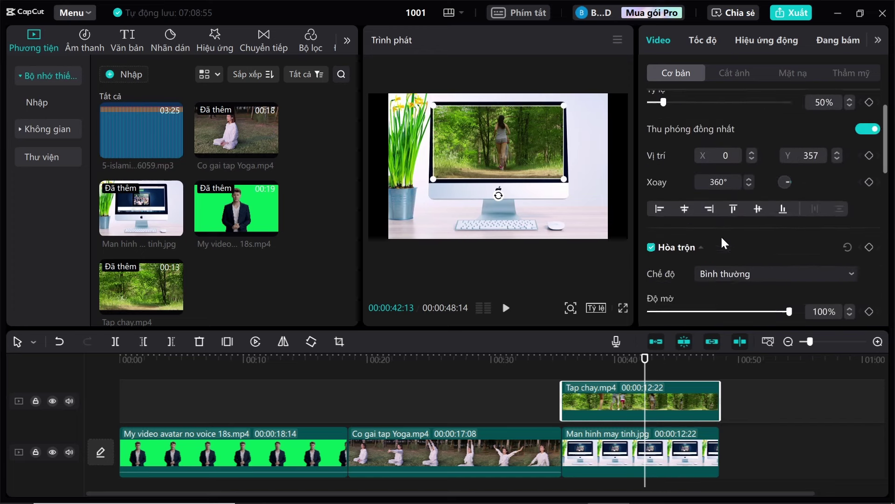
scroll(721, 236, up, 2)
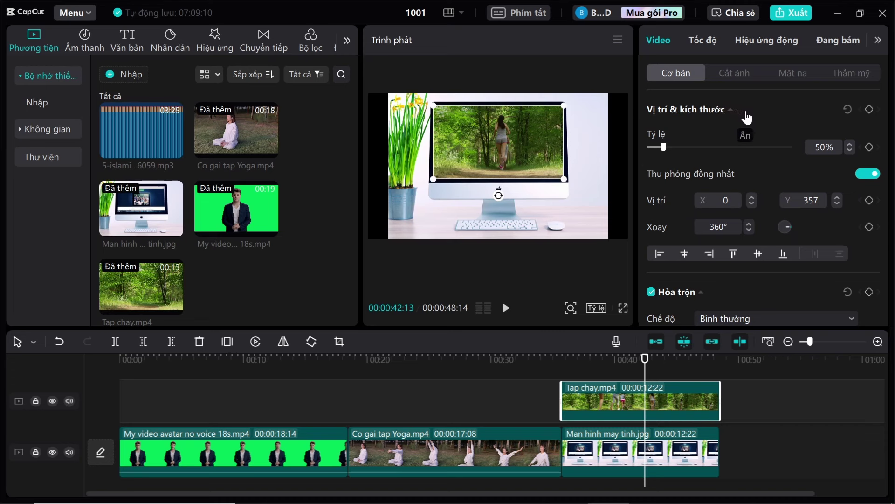
Step: Enable chroma key (Phông xanh) on the My video avatar no voice 18s.mp4 clip and sample its green background as the key color
click(731, 71)
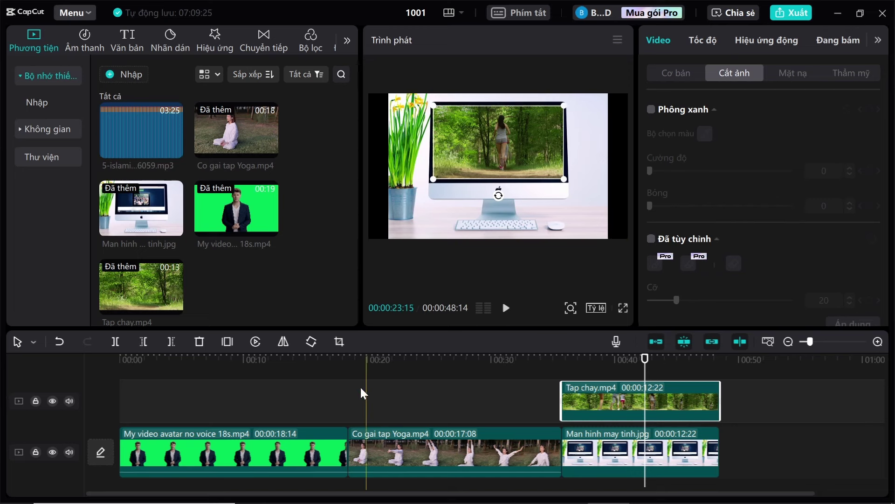
click(311, 433)
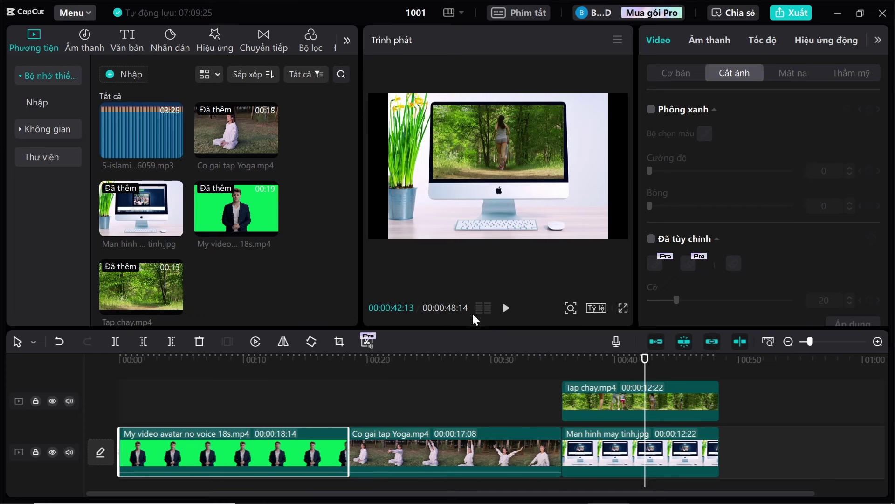
click(239, 407)
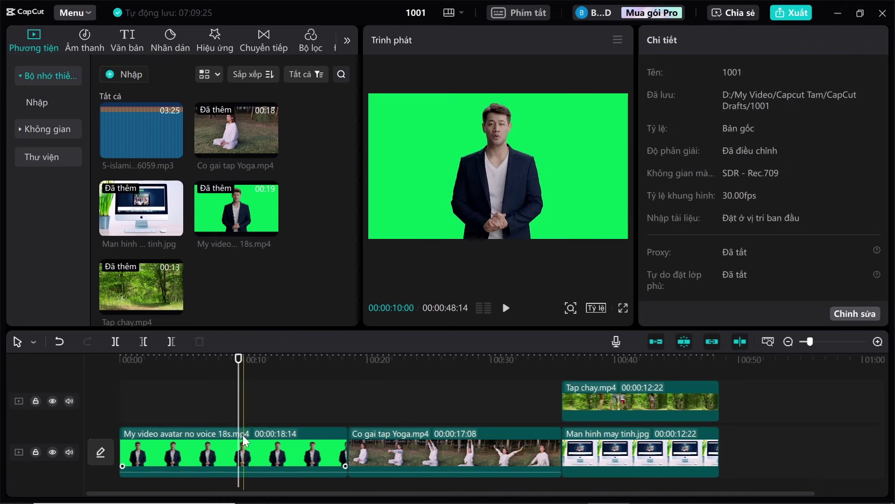
click(245, 430)
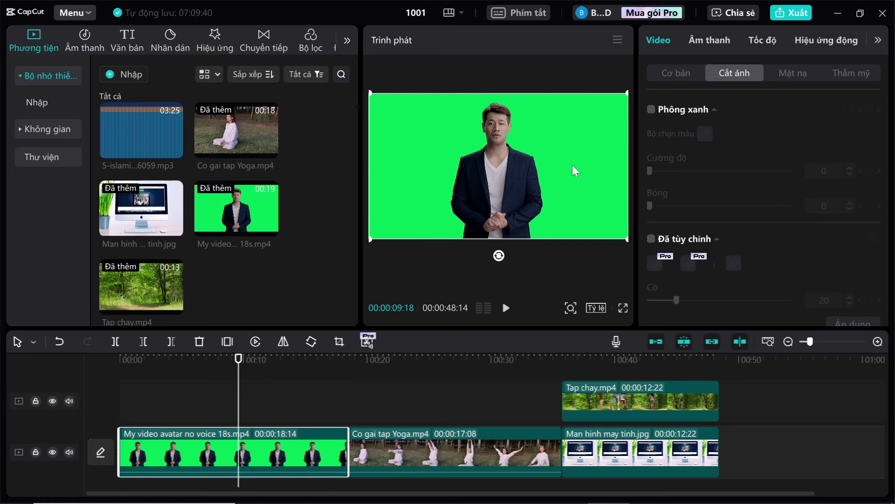
click(651, 111)
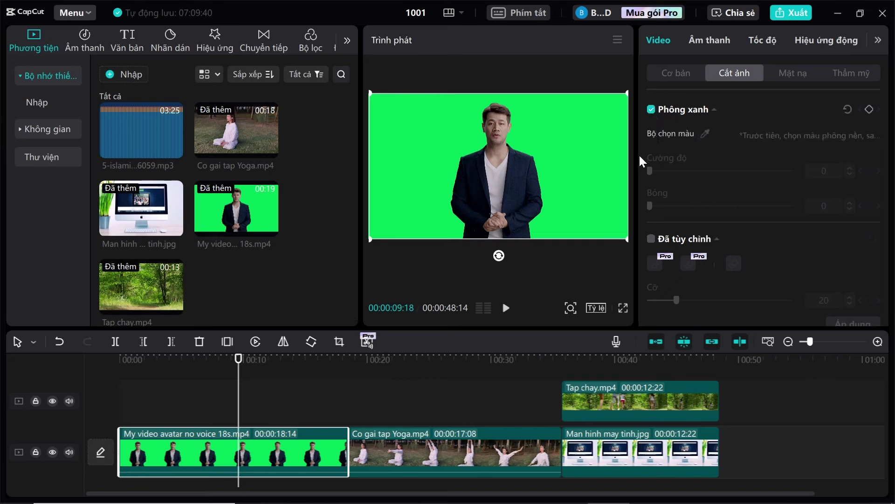
click(705, 135)
click(581, 146)
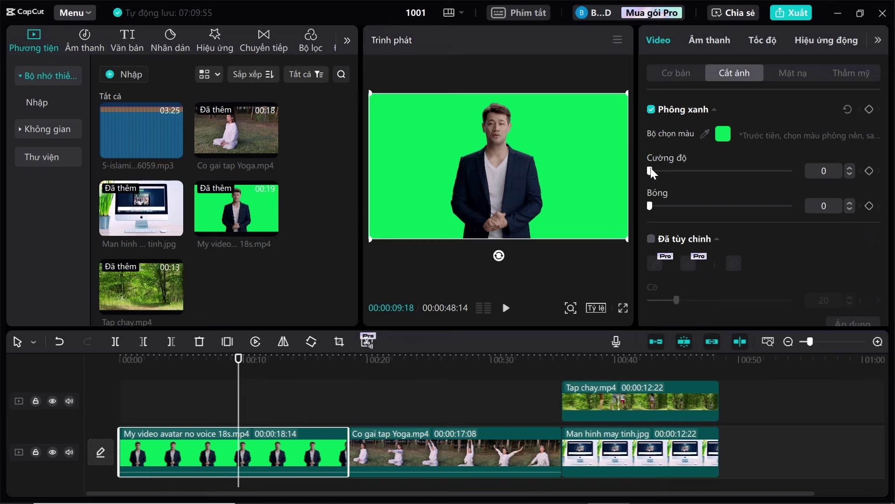
Step: Set the chroma key intensity (Cường độ) to 100 and check the keyed avatar clip at a later frame
drag(650, 167, 790, 175)
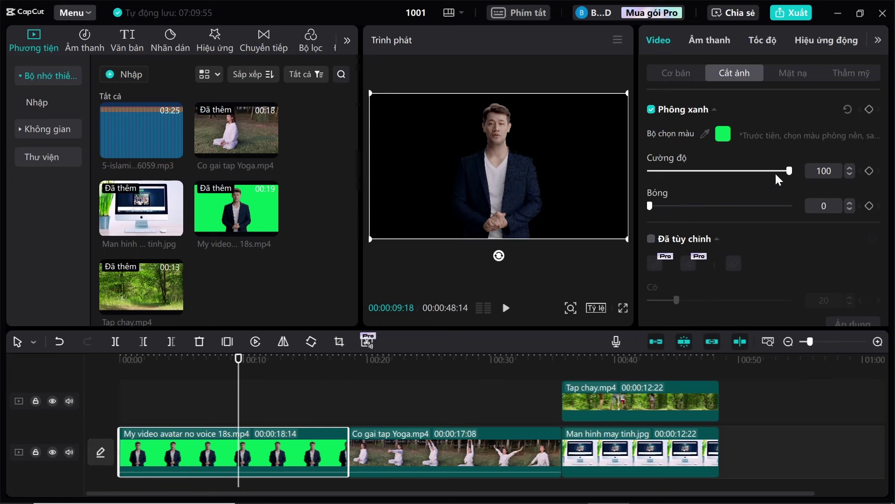
click(297, 426)
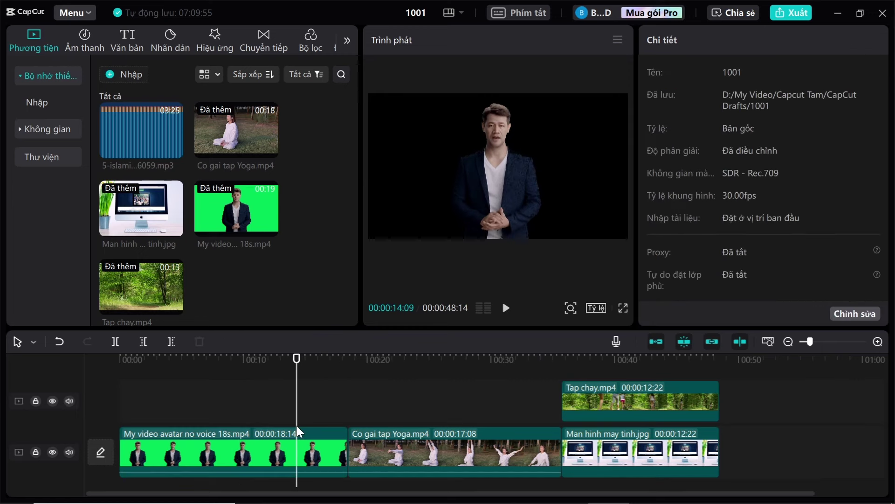
click(271, 433)
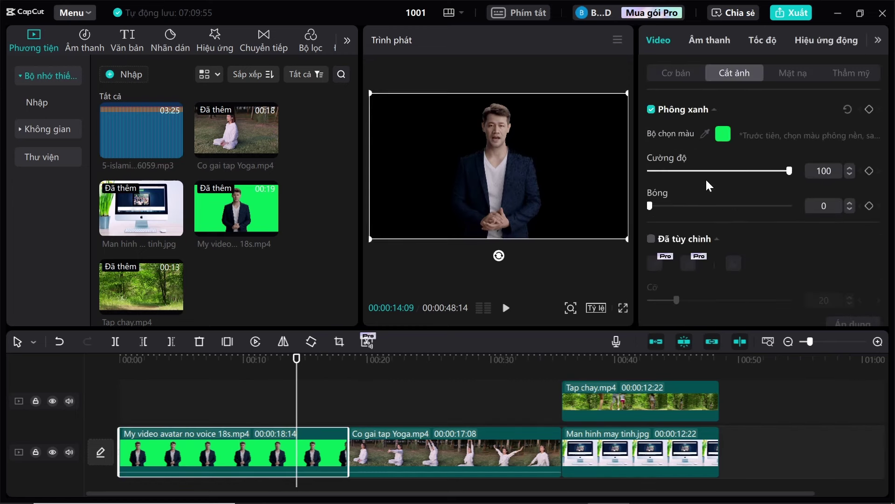
Step: Try automatic cutout (Tự động cắt ảnh) on the Co gai tap Yoga.mp4 clip, and turn it off again
click(431, 448)
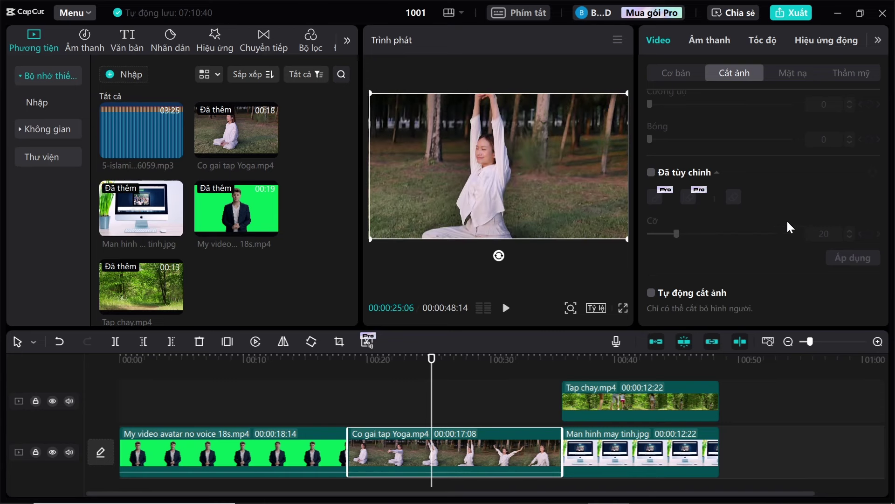
scroll(788, 220, up, 3)
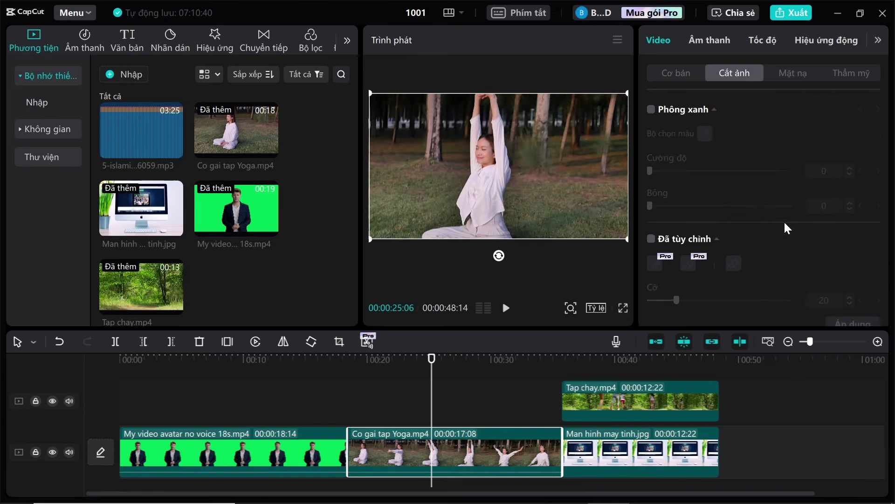
scroll(785, 223, down, 3)
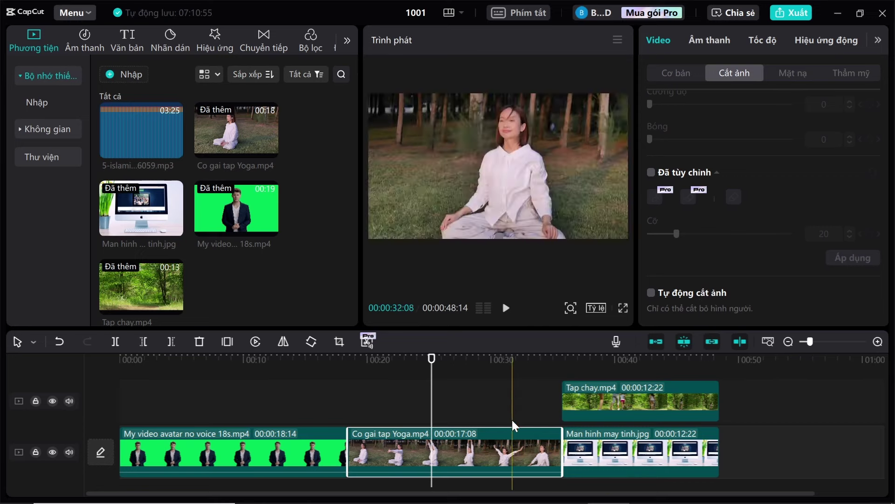
click(651, 293)
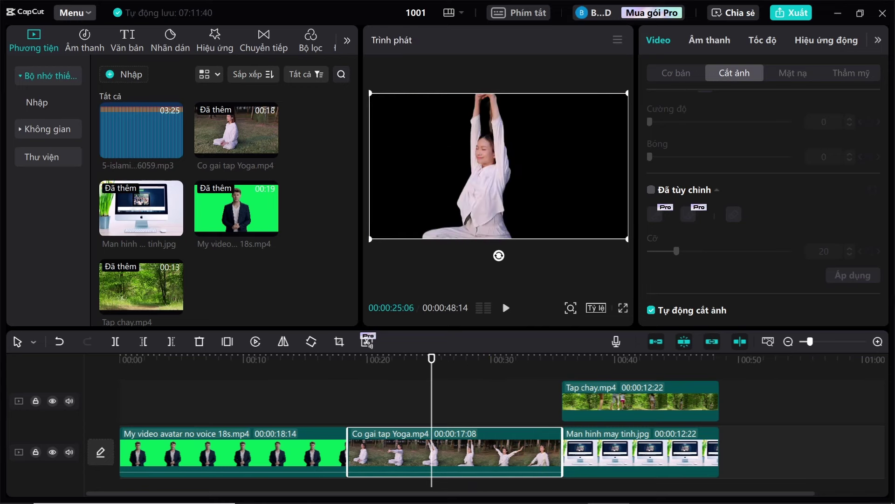
click(651, 311)
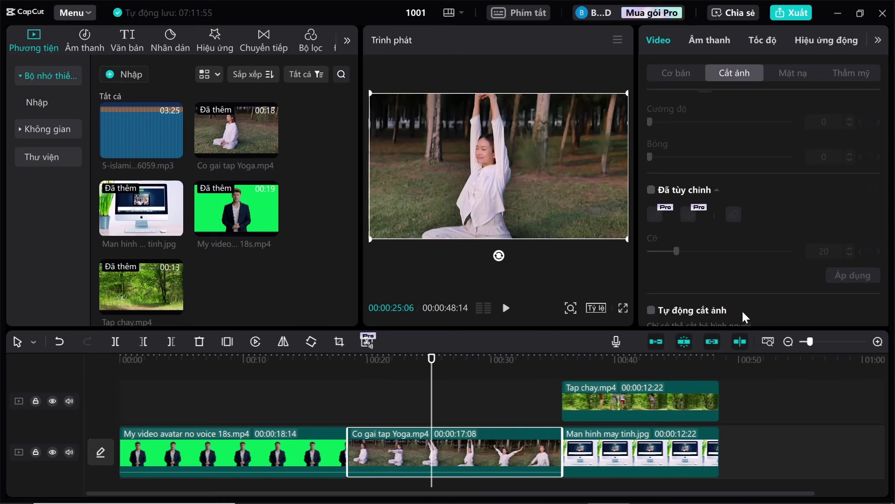
scroll(743, 310, up, 2)
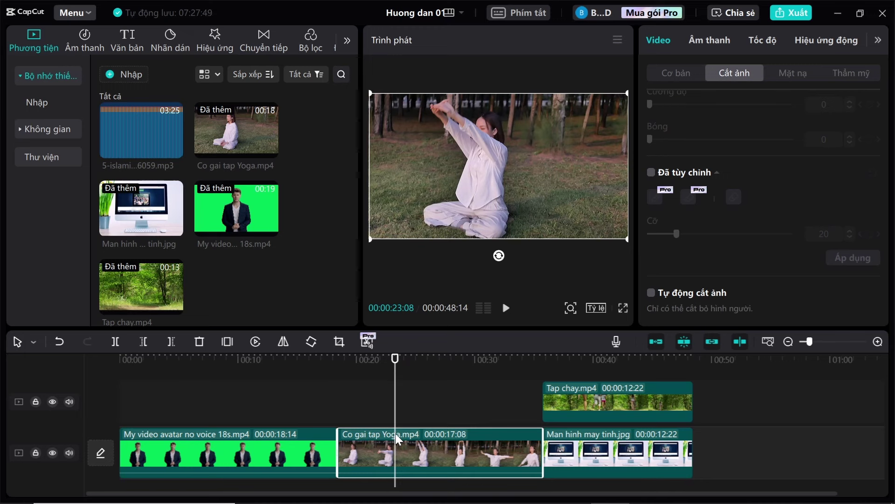
Step: Preview part of the Co gai tap Yoga.mp4 clip, starting and pausing playback twice
key(space)
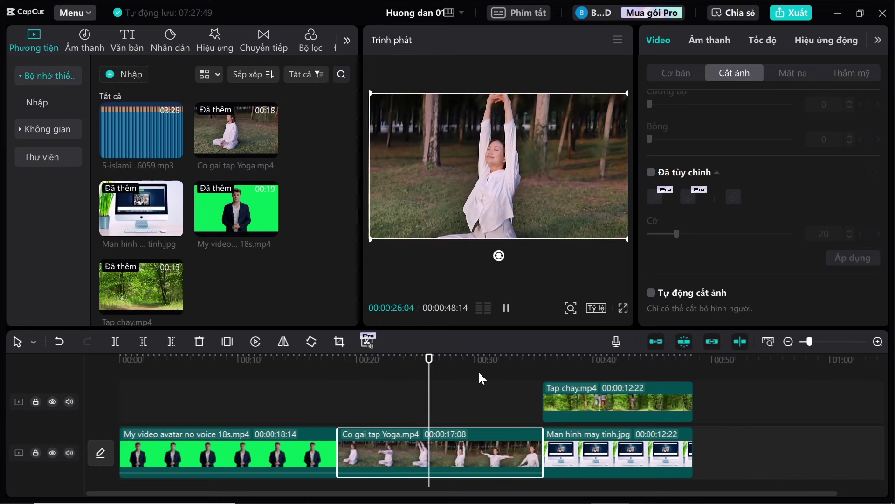
key(space)
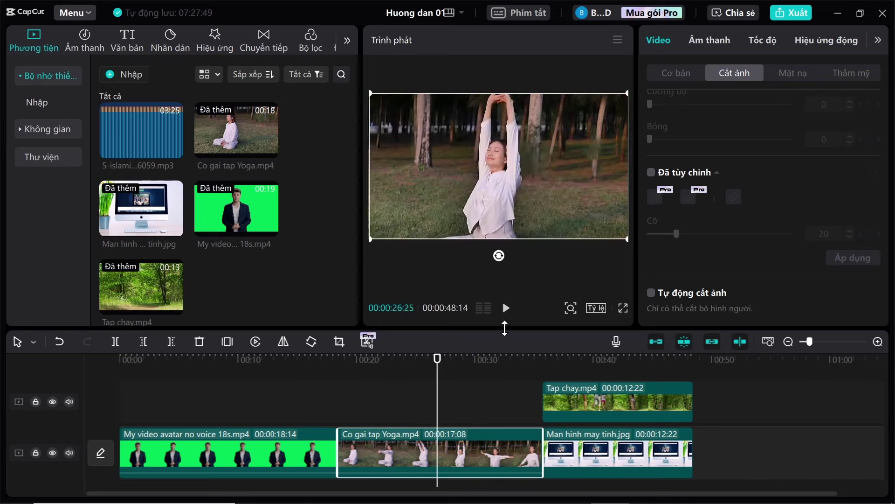
click(506, 309)
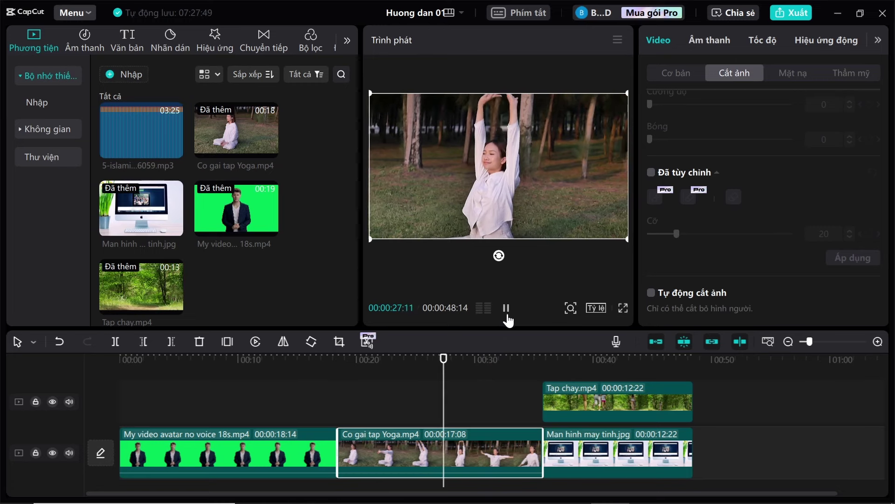
click(507, 310)
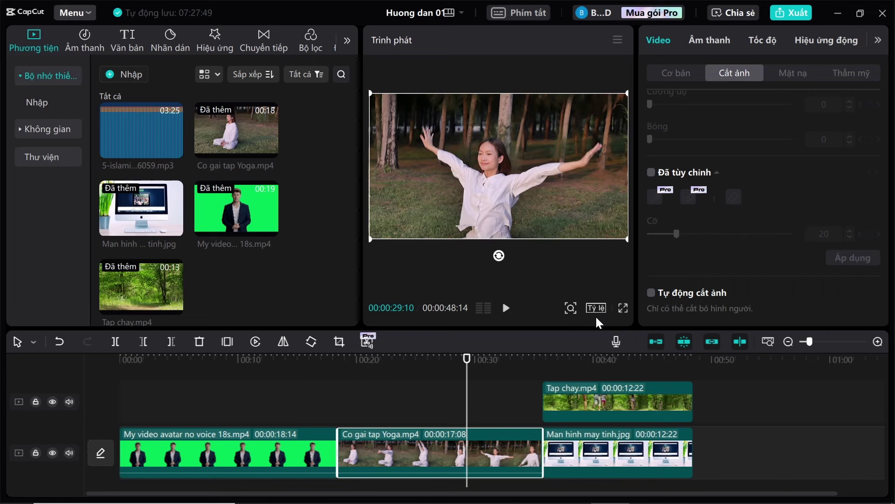
Step: Examine the preview zoom control, nudging its slider before and after a short playback of the Co gai tap Yoga.mp4 clip
mouse_move(569, 312)
drag(541, 334, 544, 334)
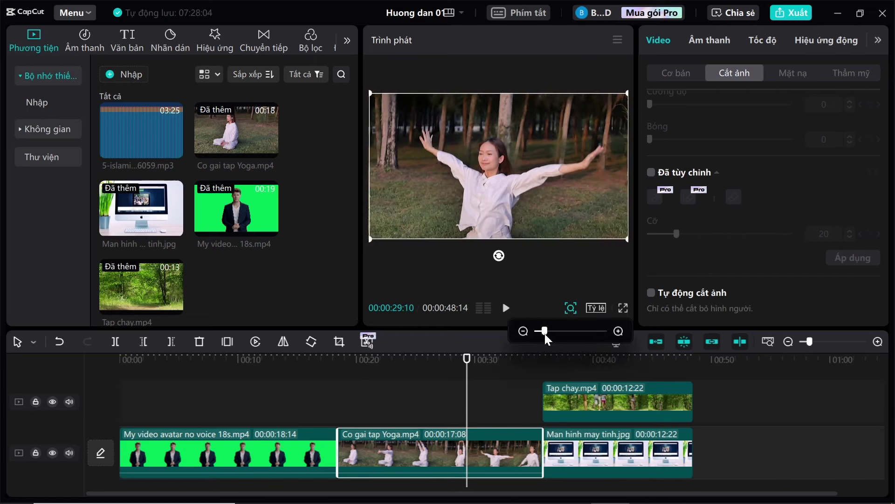
click(506, 310)
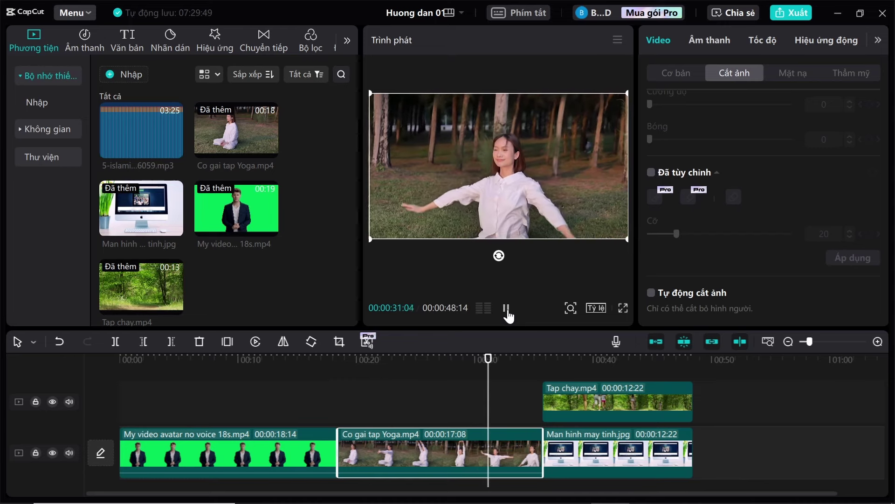
click(507, 311)
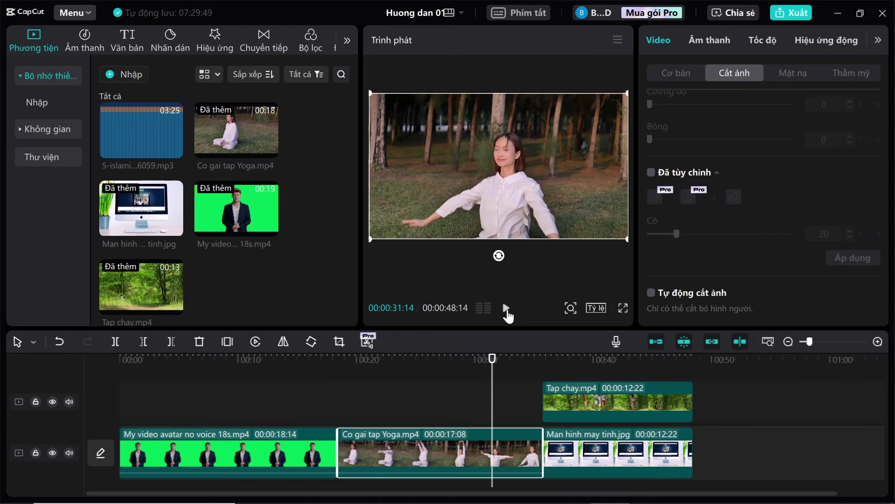
click(570, 307)
mouse_move(543, 332)
mouse_down()
mouse_move(554, 332)
mouse_move(546, 333)
mouse_up()
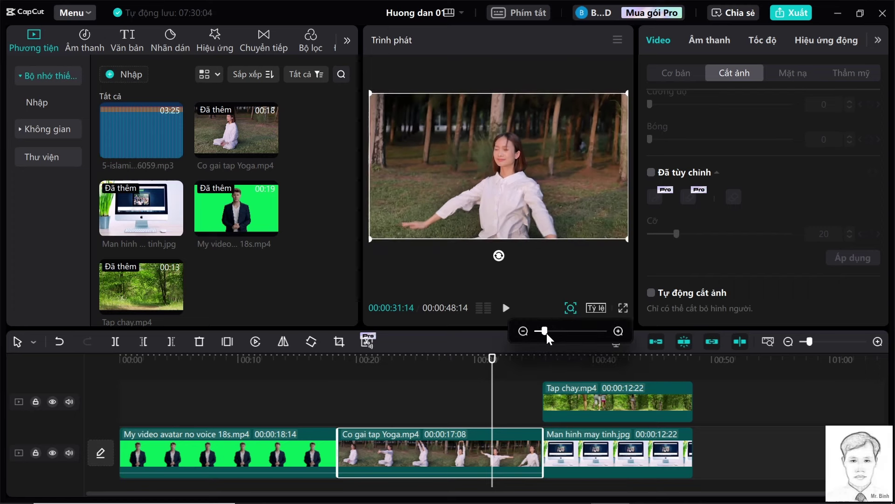
click(445, 321)
Step: Set the preview aspect ratio to 16:9
click(594, 307)
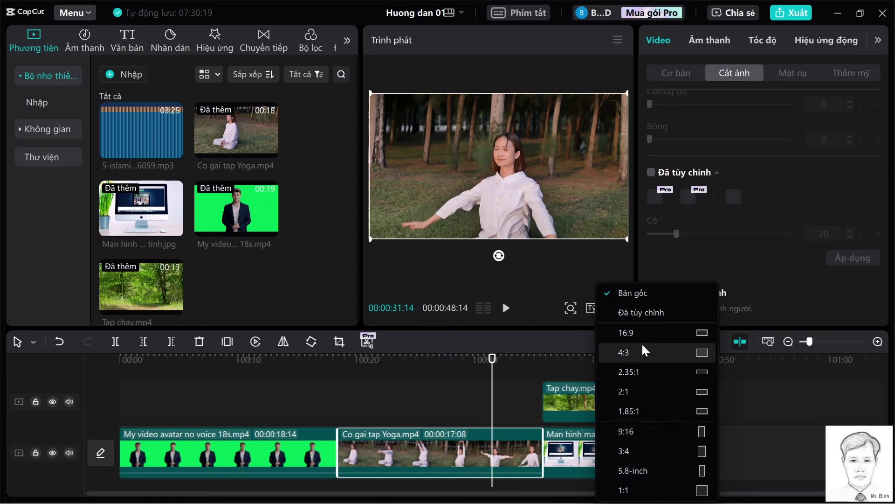
click(648, 333)
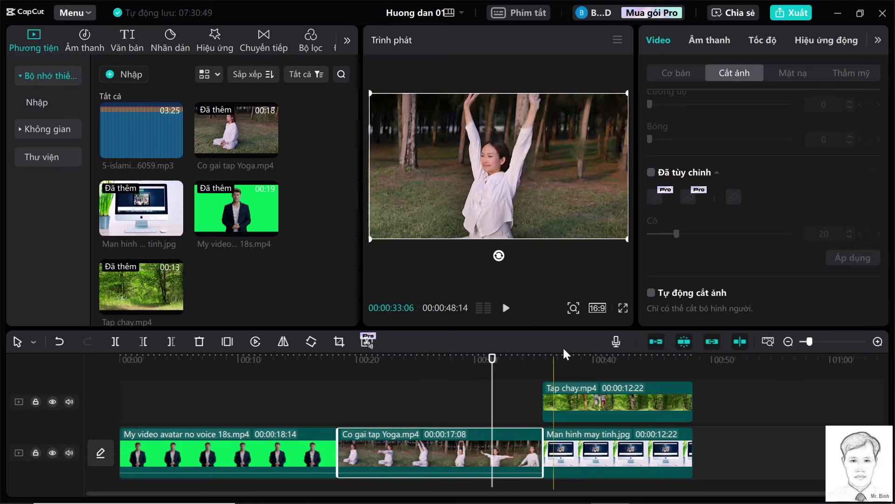
Step: Try a heart mask (Tim) on the Co gai tap Yoga.mp4 clip, positioned at X 0, Y -23 and slightly enlarged around the woman
click(793, 73)
click(652, 109)
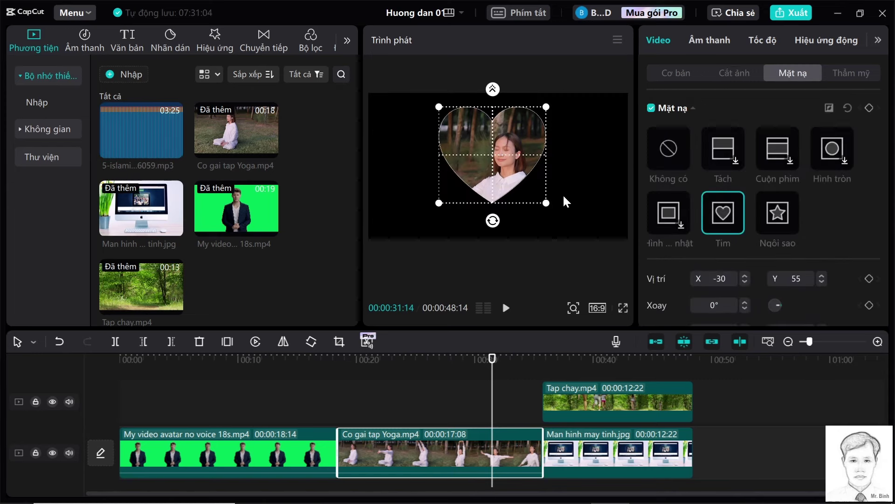
drag(523, 186, 517, 188)
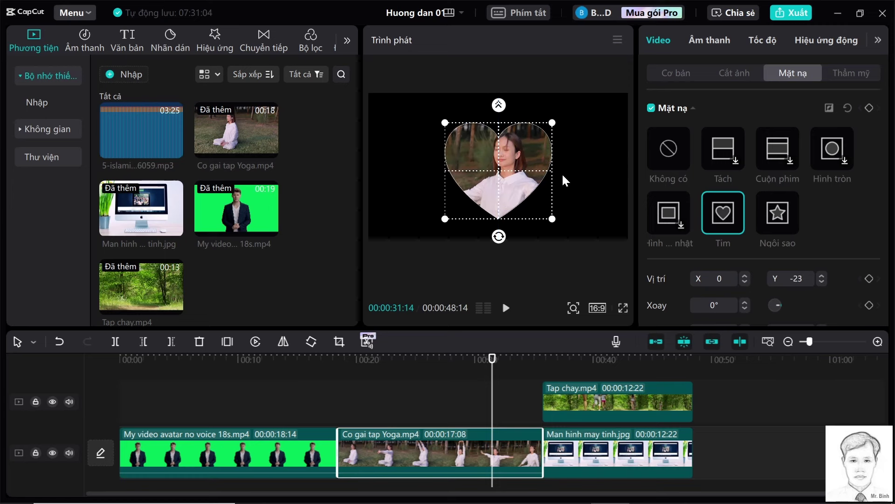
drag(552, 124, 560, 117)
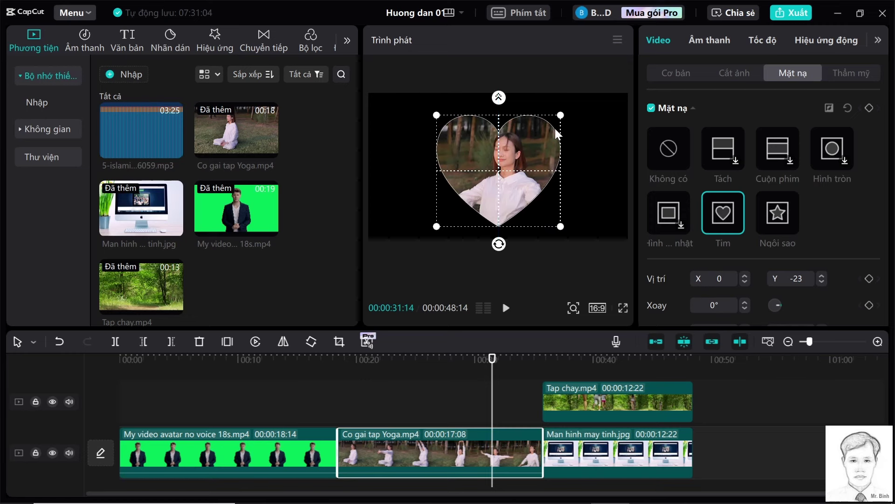
Step: Preview the heart-masked Co gai tap Yoga.mp4 clip from about 00:00:25, and turn its mask off again
click(478, 400)
click(420, 405)
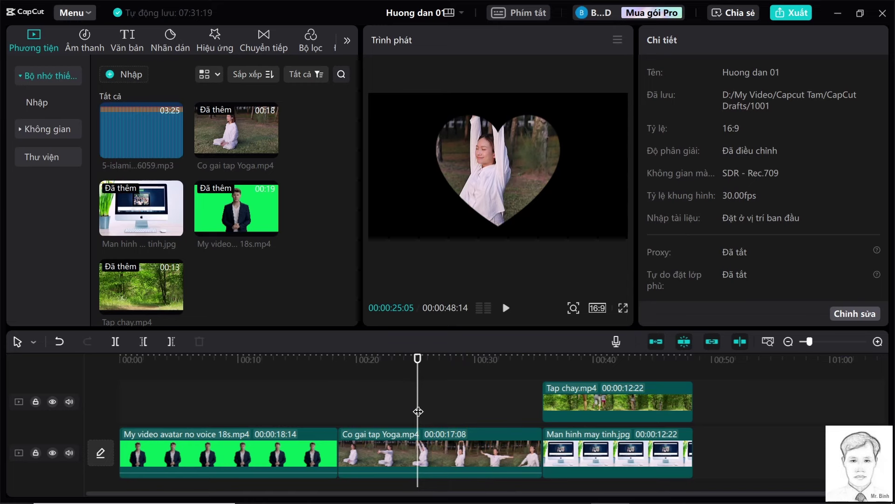
key(space)
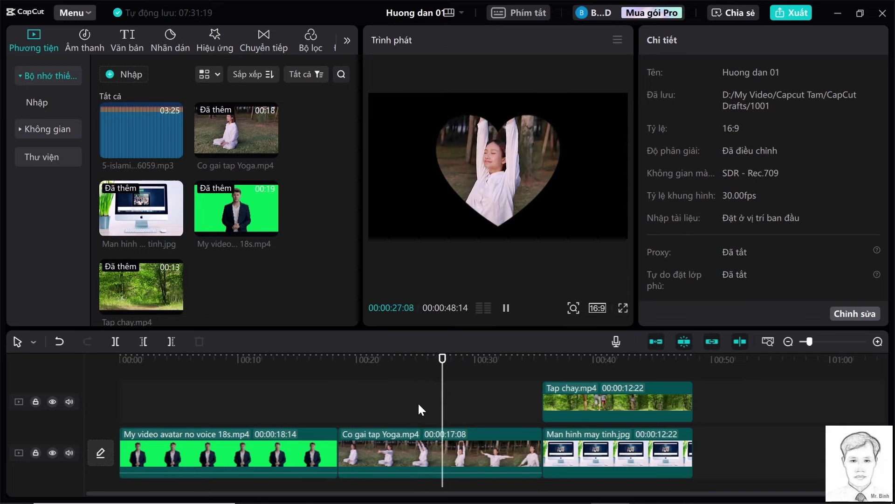
click(443, 432)
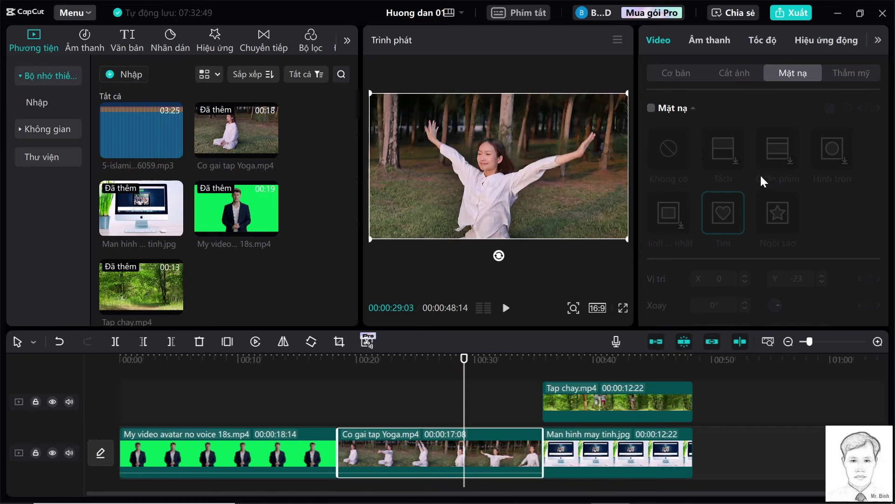
Step: Try face beautifying (Mặt) with Trơn tru 18, Bừng sáng 27, Trắng răng 24, Xoá nếp nhăn khoé miệng 20 and Xóa quầng thâm mắt 27
click(854, 73)
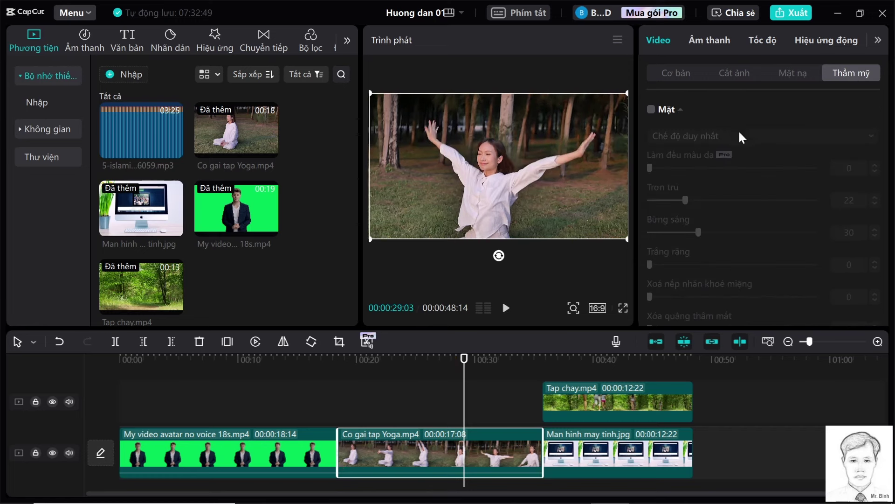
click(658, 114)
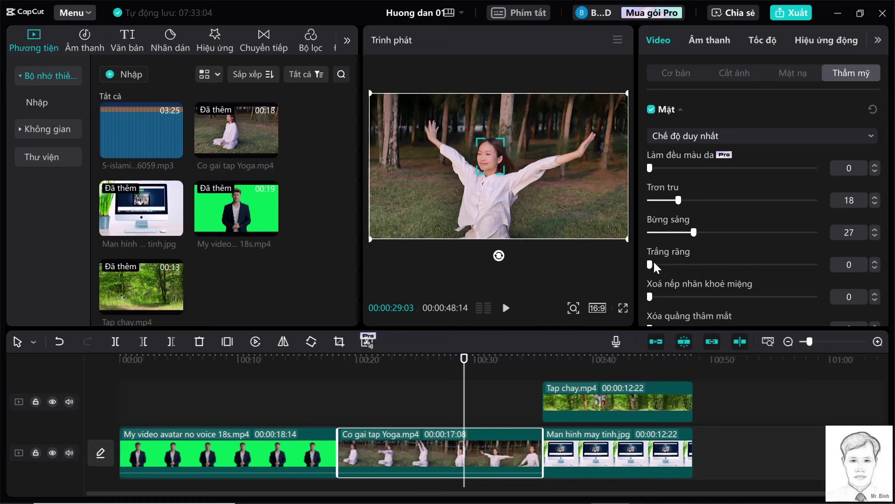
drag(651, 261, 689, 264)
scroll(718, 261, down, 3)
drag(650, 213, 682, 213)
drag(651, 244, 698, 247)
Step: Enable the face reshaping section (Trang điểm) and review its sliders, from Hình dáng through Chân tóc
scroll(727, 238, down, 3)
scroll(695, 206, down, 2)
scroll(683, 156, up, 3)
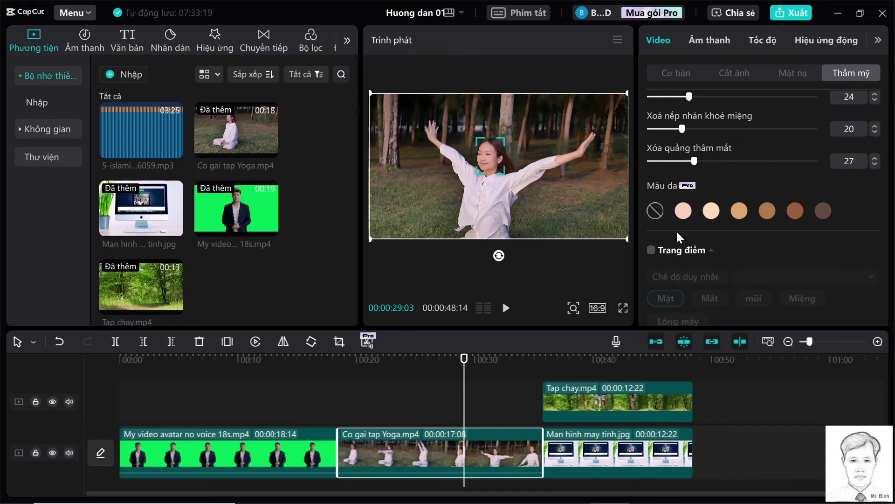
click(651, 250)
scroll(744, 257, down, 1)
scroll(744, 252, down, 5)
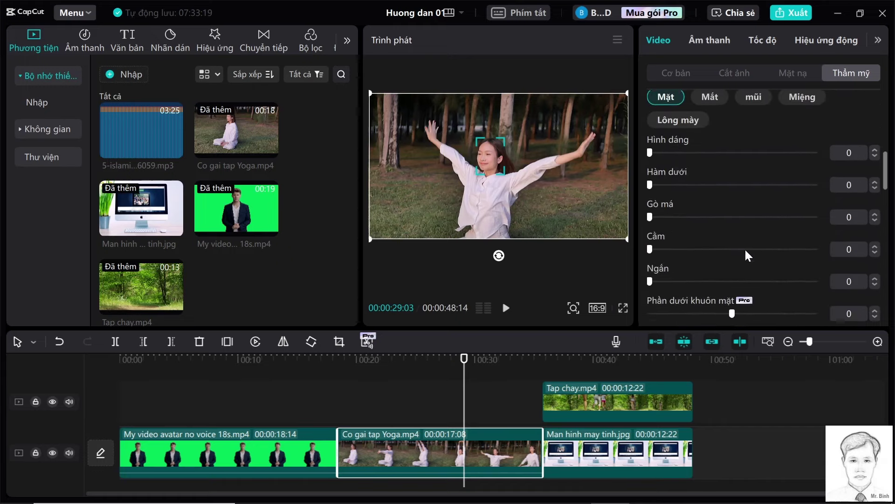
scroll(739, 240, up, 2)
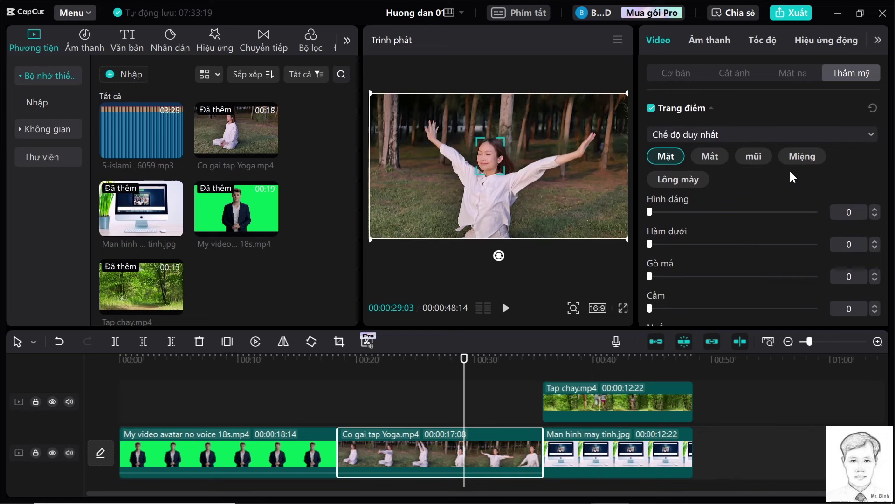
scroll(697, 228, down, 5)
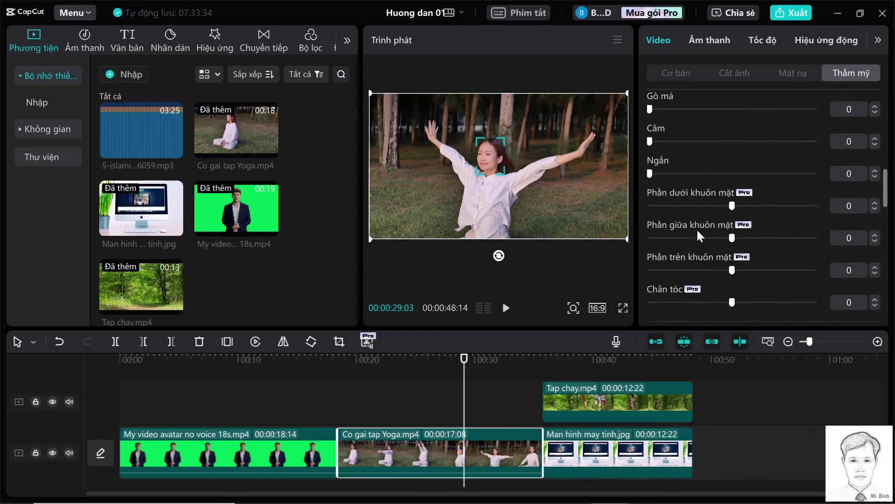
scroll(698, 228, down, 3)
scroll(693, 212, up, 2)
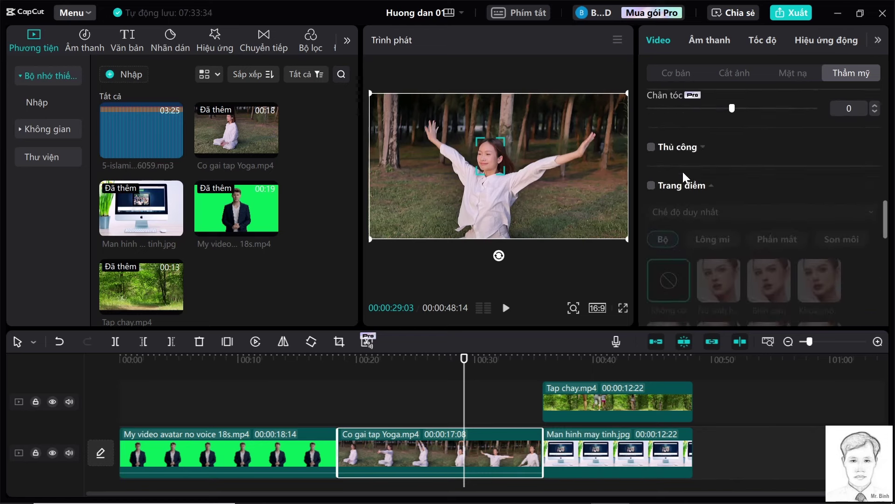
Step: Enable the makeup preset section (Trang điểm) for the yoga clip
click(652, 210)
scroll(749, 223, up, 4)
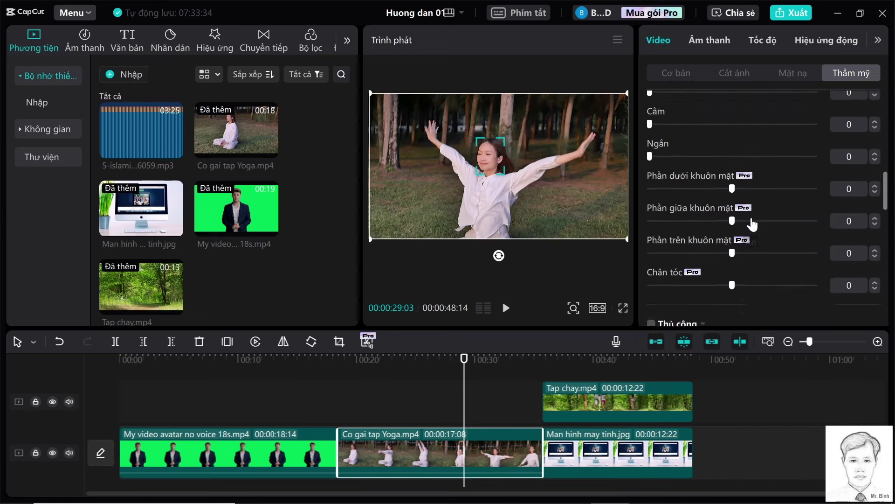
scroll(751, 218, down, 4)
Step: Enable the body adjustments (Cơ thể) and review their sliders, and turn off the face beautifying options (Mặt)
click(652, 235)
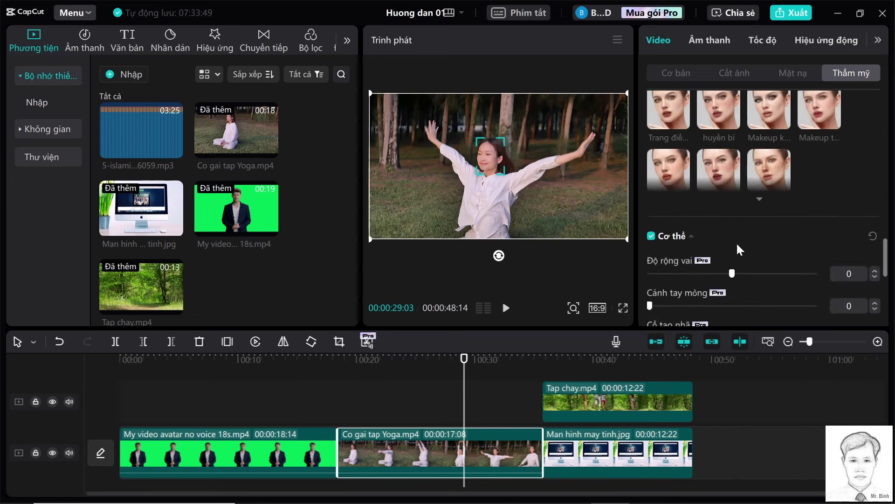
scroll(737, 243, down, 4)
scroll(737, 242, up, 3)
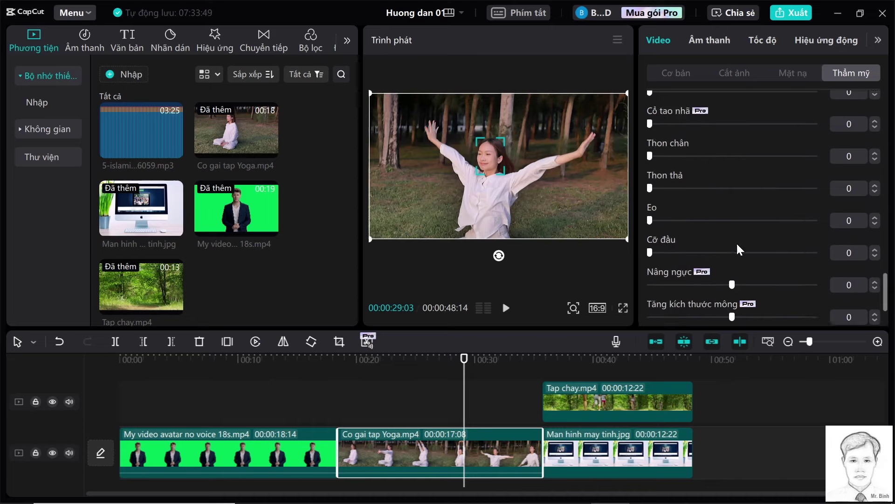
scroll(737, 242, up, 1)
scroll(737, 242, down, 4)
scroll(737, 242, up, 1)
scroll(737, 242, up, 5)
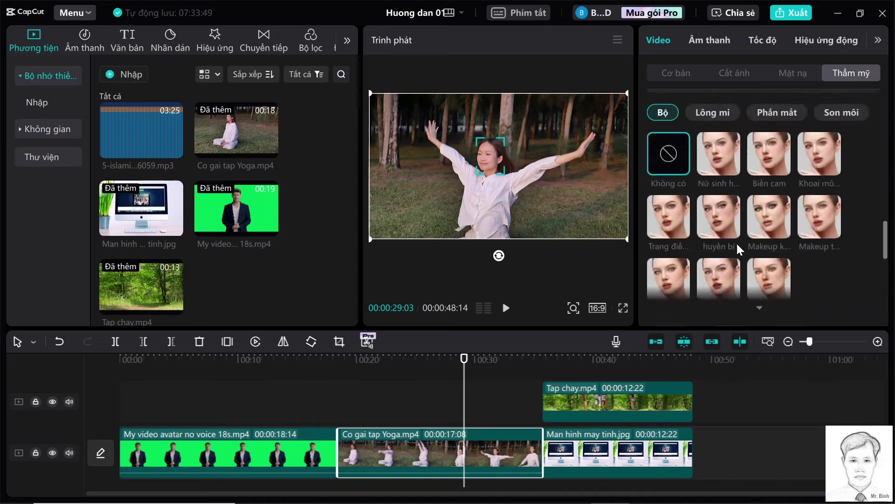
scroll(739, 249, up, 3)
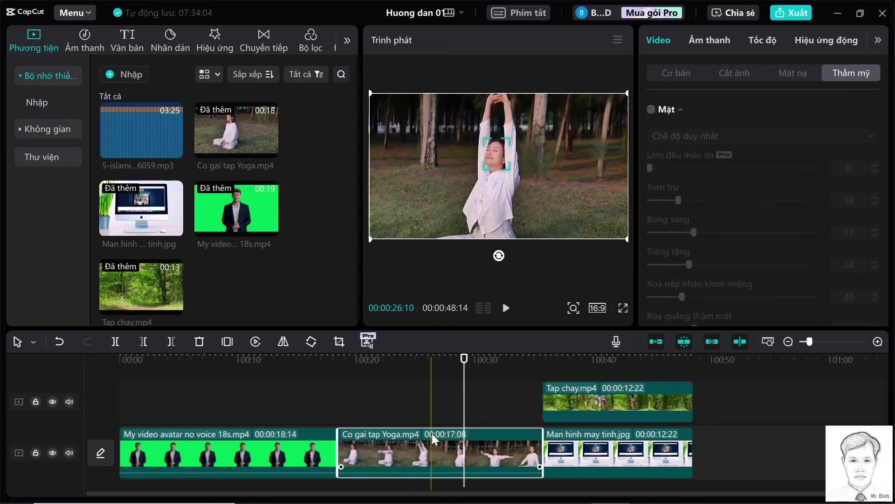
Step: Try a 2.0x speed on the Co gai tap Yoga.mp4 clip with a short preview, and restore it to 1.0x
click(762, 47)
drag(712, 130, 716, 129)
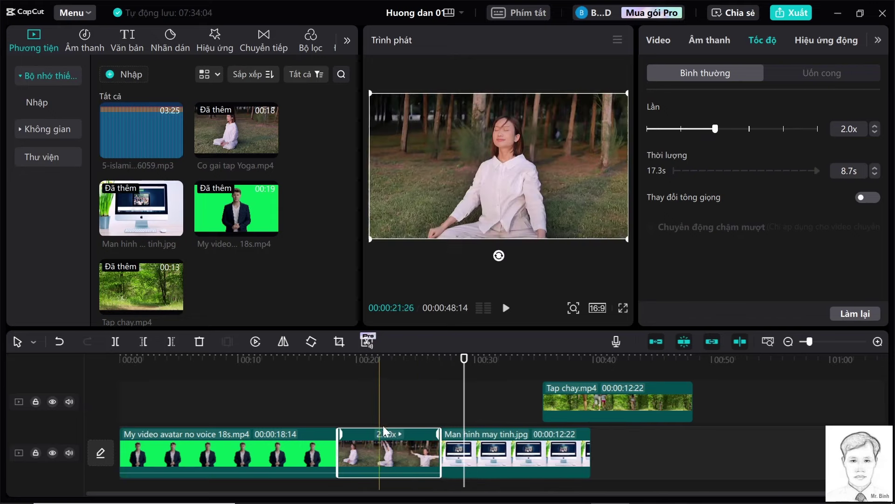
click(379, 432)
click(366, 432)
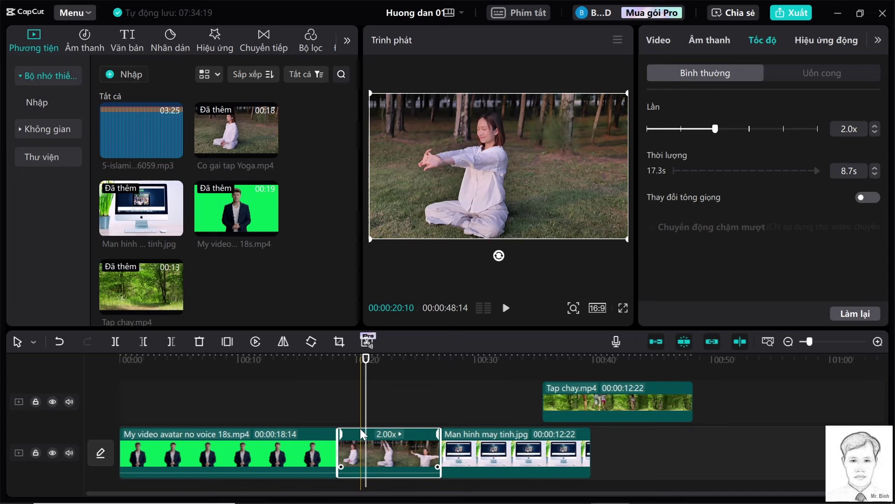
key(Left)
key(Left)
key(Left)
key(Left)
key(space)
click(506, 309)
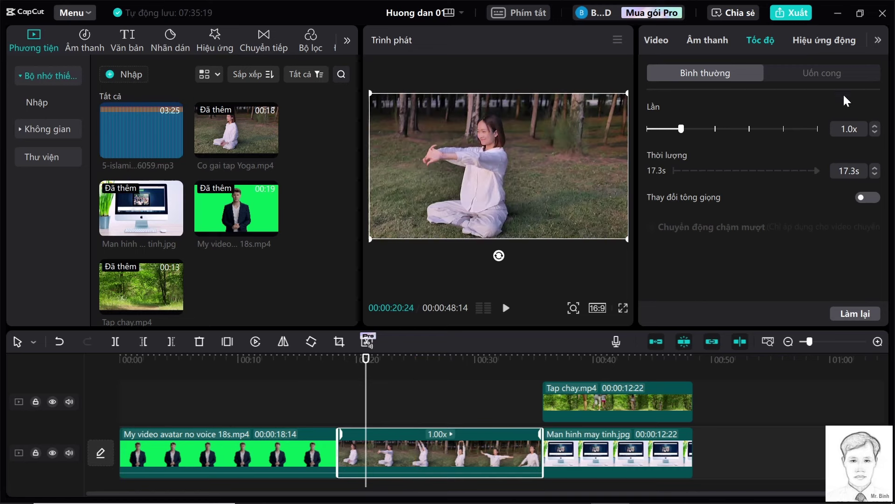
Step: Compare the in, out and combo animation presets (Vào, Ra, Kết hợp), and try the combo preset Đồ t...rượt on the yoga clip
click(831, 41)
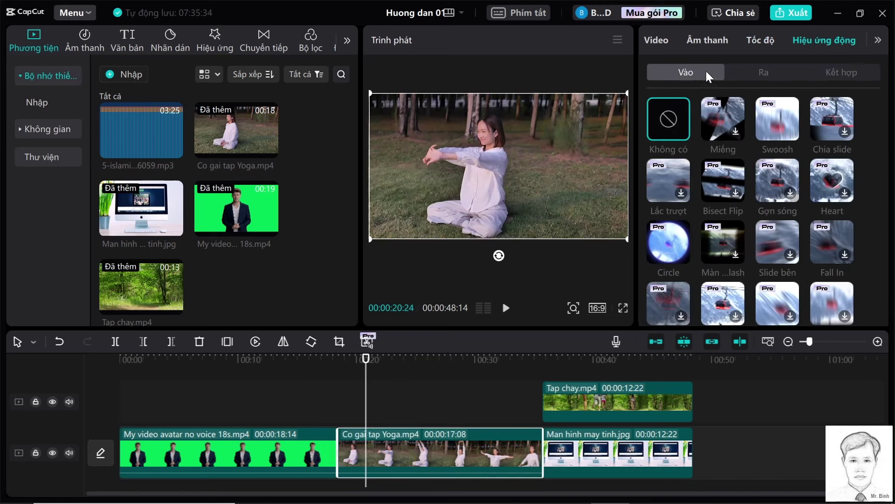
click(757, 70)
click(723, 75)
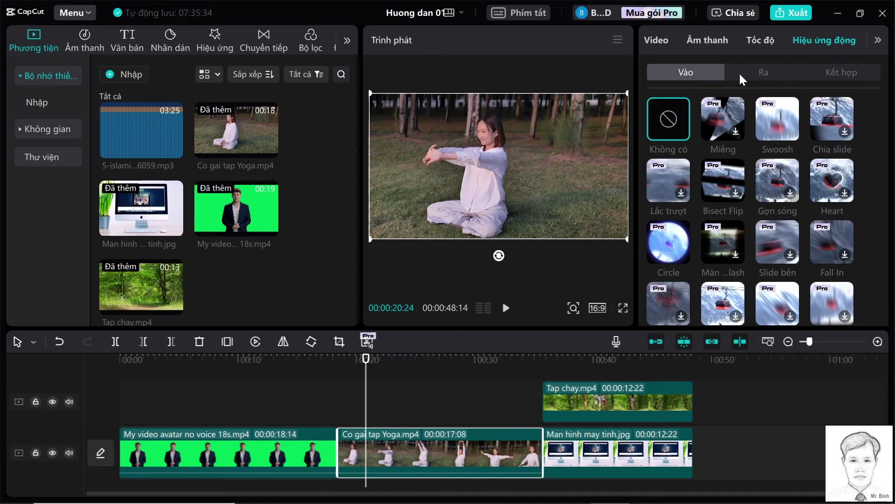
click(760, 72)
click(830, 70)
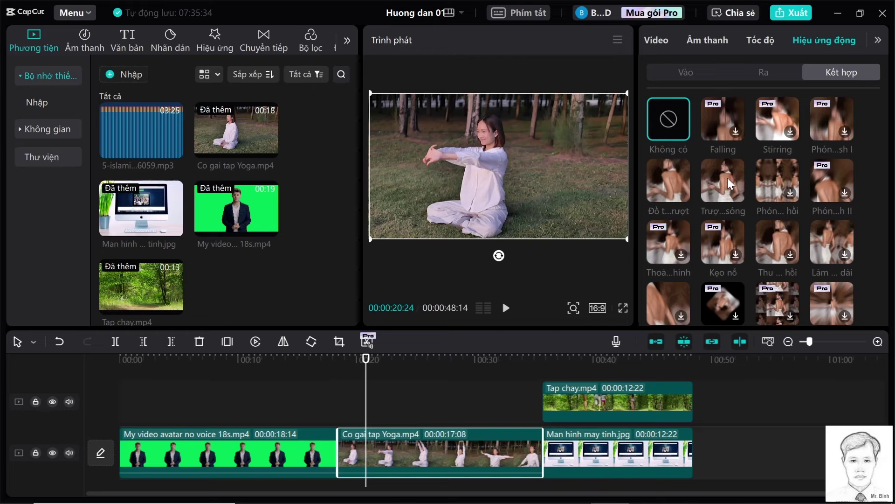
click(673, 183)
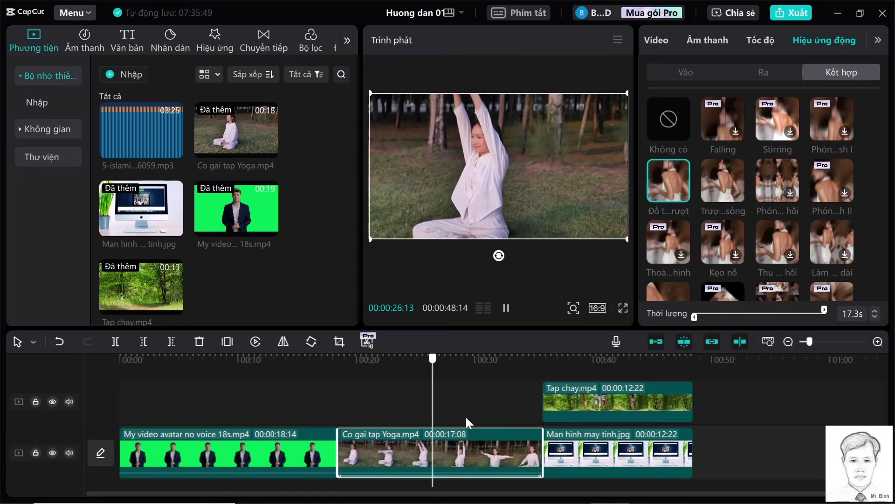
Step: Preview the combo animation near the end of the yoga clip, and reset the animation to Không có
click(515, 420)
key(space)
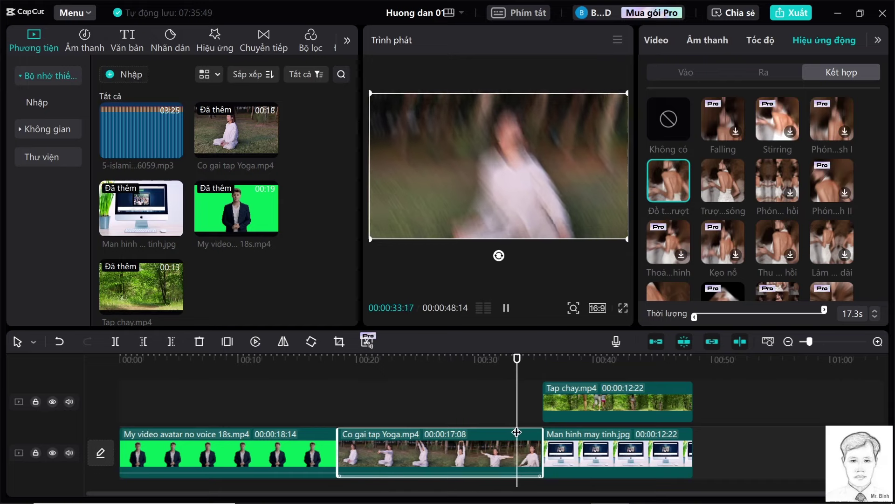
key(space)
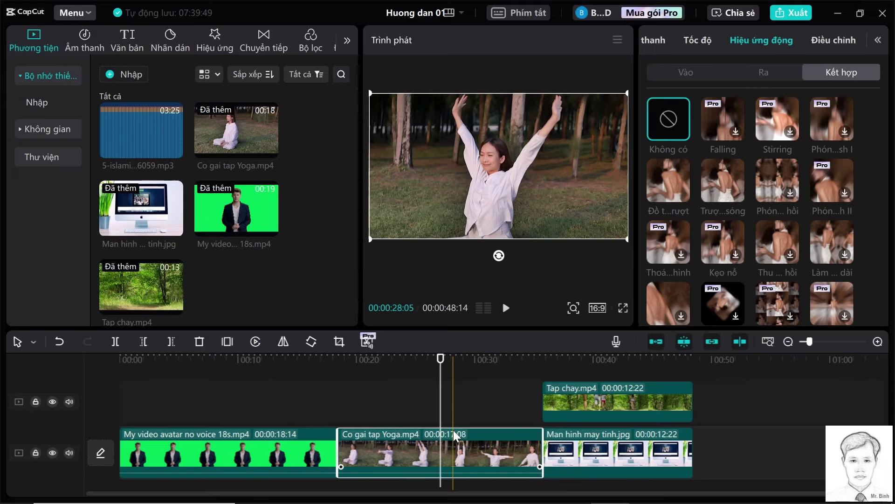
Step: Examine the basic adjustment settings (Điều chỉnh) of the yoga clip, including auto adjust, LUT and the color sliders
click(832, 41)
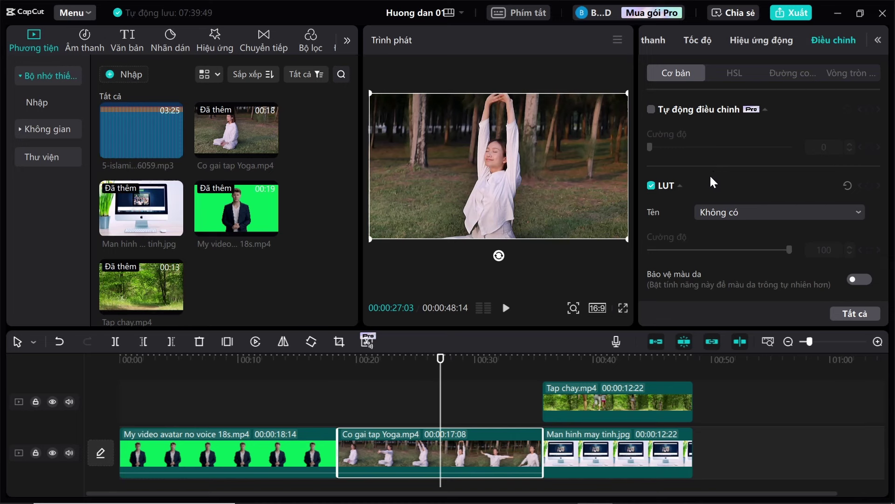
scroll(709, 176, down, 3)
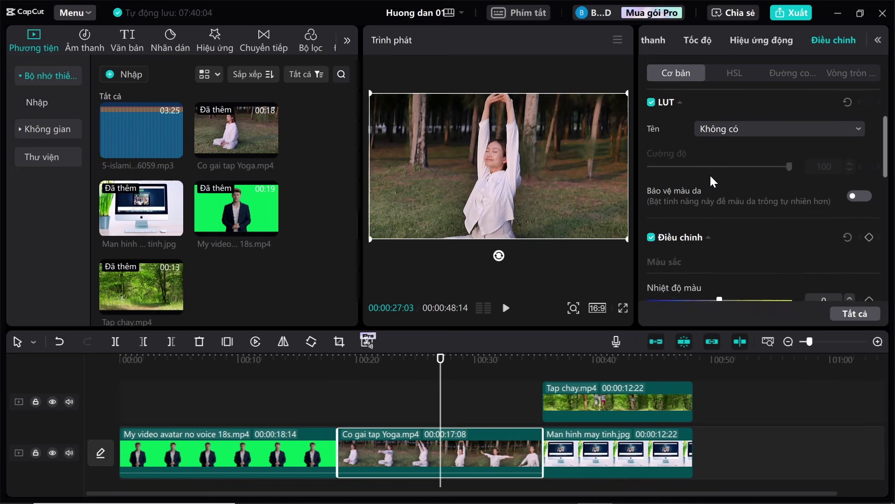
scroll(710, 175, up, 3)
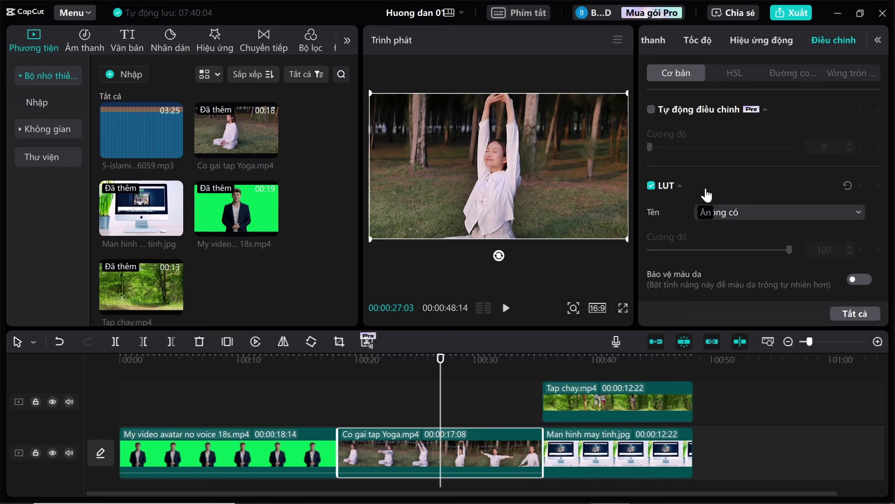
scroll(690, 217, down, 3)
scroll(705, 196, up, 3)
scroll(701, 197, down, 3)
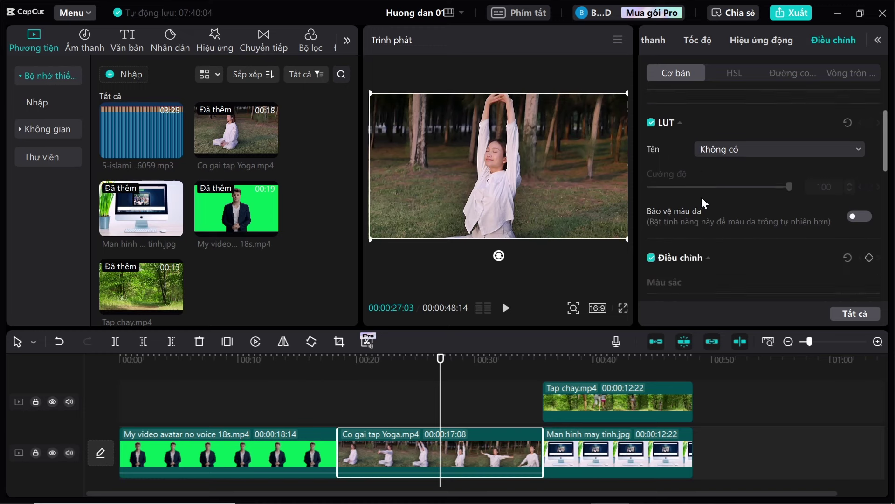
scroll(713, 210, down, 2)
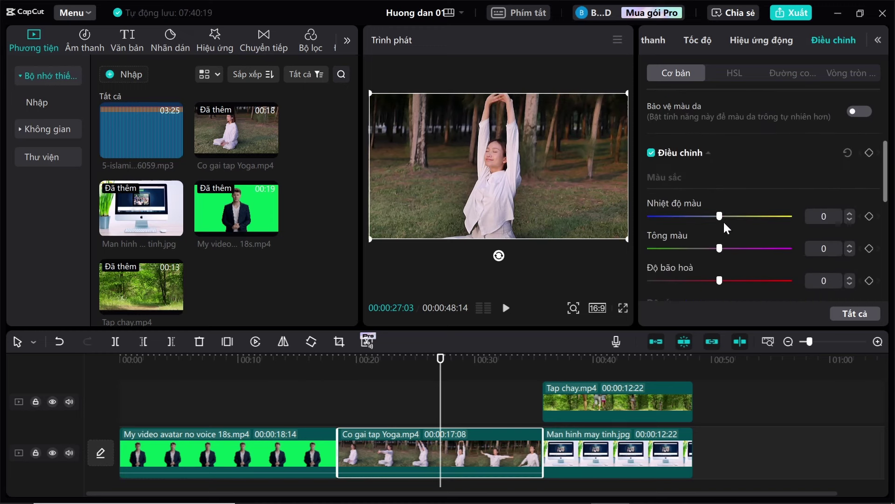
scroll(728, 226, down, 3)
scroll(717, 170, up, 3)
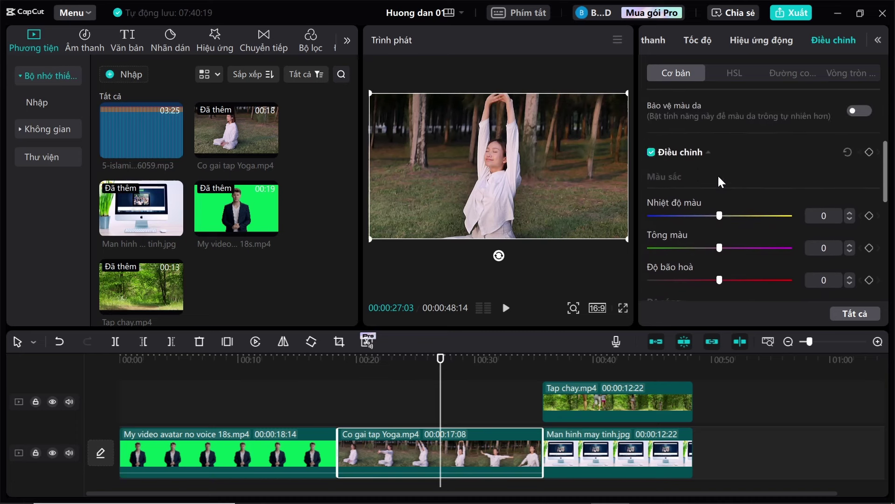
Step: Set the yoga clip's color temperature (Nhiệt độ màu) to 7, and raise its tint (Tông màu) and saturation (Độ bão hoà) slightly
drag(719, 217, 729, 218)
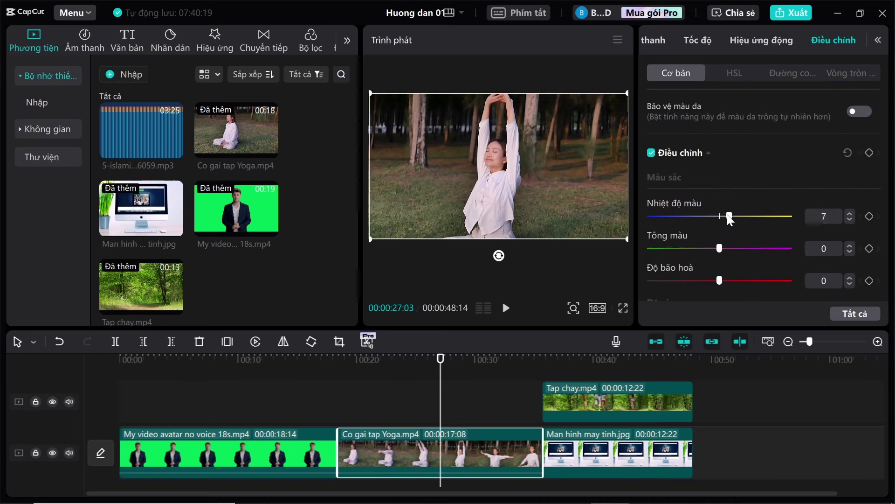
drag(722, 248, 726, 248)
drag(717, 281, 734, 261)
Step: Adjust the yoga clip's lighting: contrast (Tương phản) 8, highlights (Vùng sáng) 7, shadows (Bóng) 5 and chiếu sáng 2
scroll(735, 261, down, 3)
scroll(734, 257, down, 3)
drag(720, 209, 732, 242)
scroll(717, 206, down, 3)
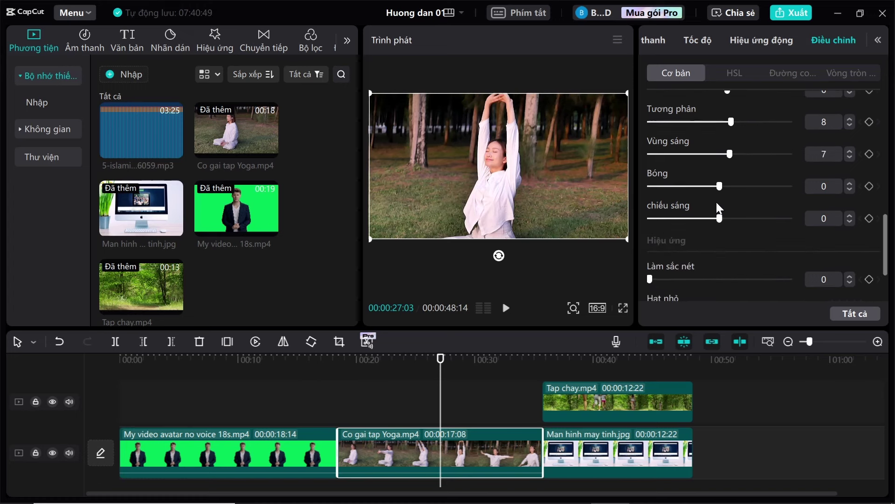
drag(720, 186, 726, 186)
drag(721, 217, 723, 218)
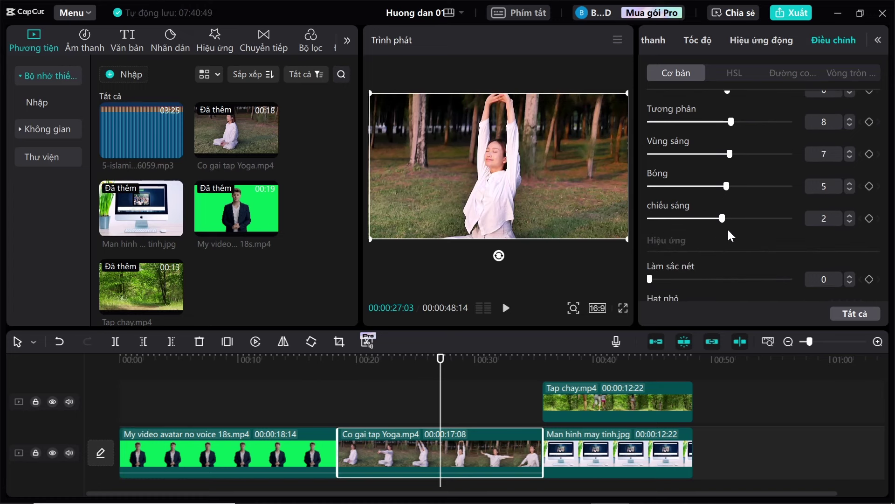
Step: Set the yoga clip's effect values to Làm sắc nét 20, Hạt nhỏ 20 and Làm mờ 7, and try the vignette (Viền mờ dần)
scroll(729, 235, down, 3)
drag(650, 196, 678, 197)
drag(650, 229, 679, 229)
mouse_move(651, 261)
mouse_down()
mouse_move(710, 261)
mouse_move(662, 269)
mouse_up()
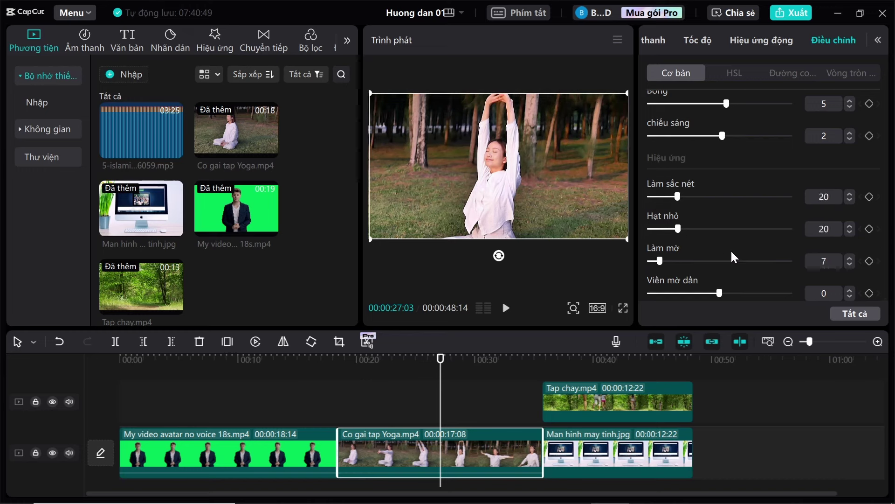
drag(711, 294, 719, 292)
scroll(758, 253, up, 10)
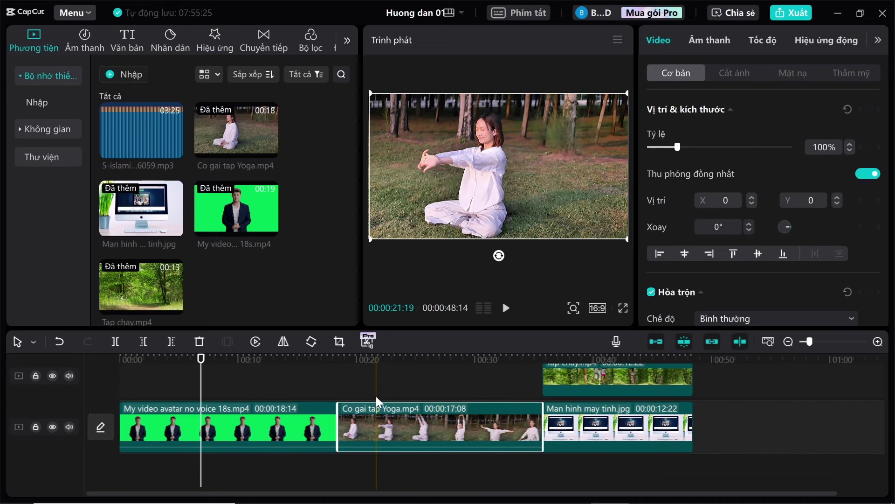
Step: Look through the music library's categories, such as Du lịch, Vlog, Tươi mới, Chữa lành, Beat and Tình yêu
click(86, 40)
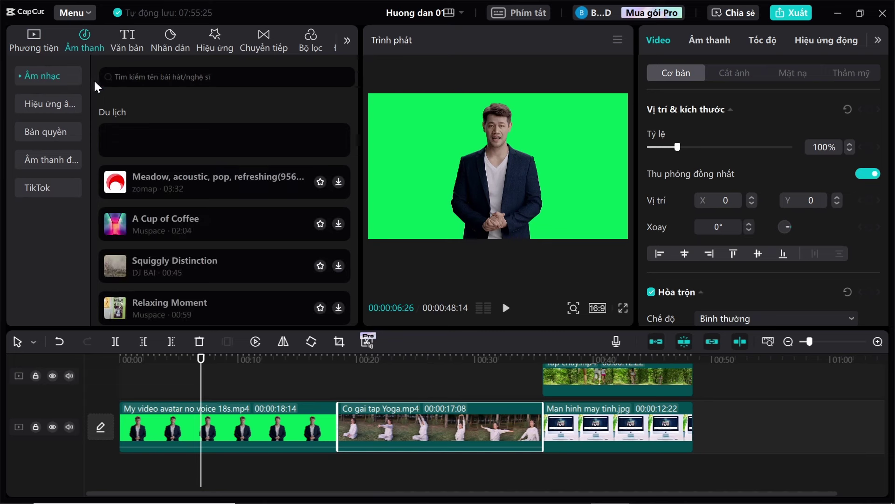
click(52, 77)
click(55, 79)
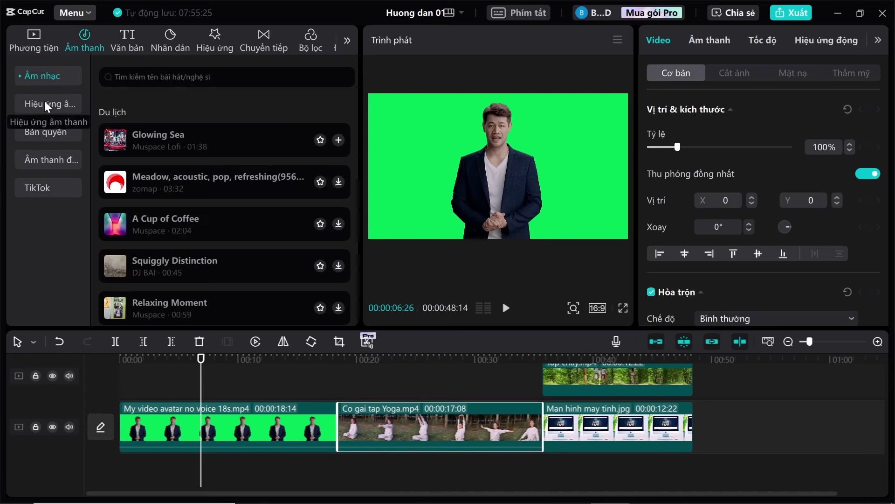
click(46, 79)
click(40, 105)
click(34, 128)
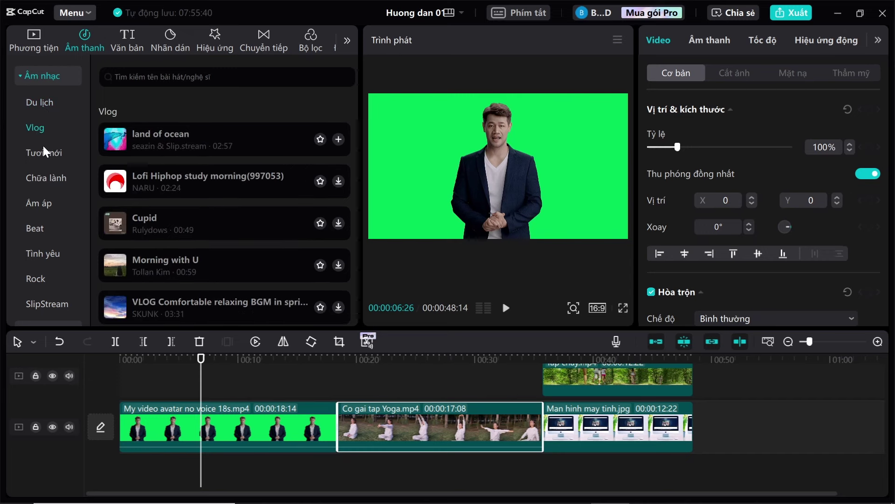
click(47, 152)
click(48, 178)
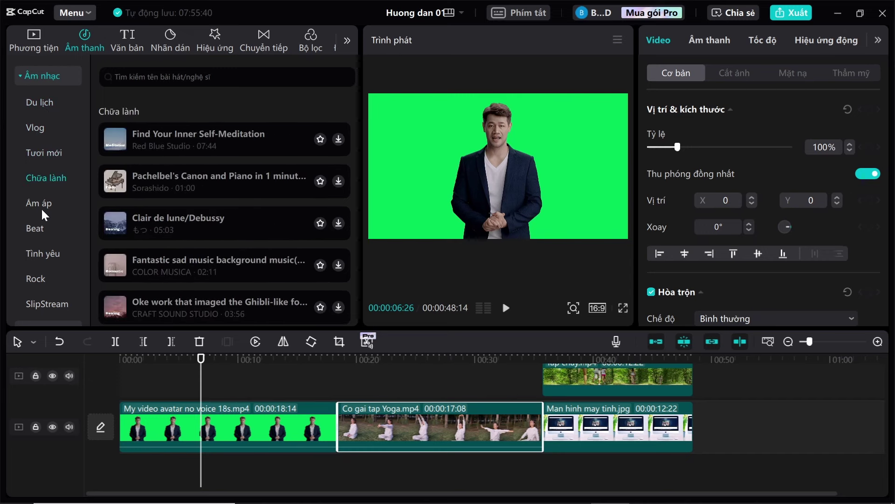
click(42, 205)
click(25, 227)
click(41, 253)
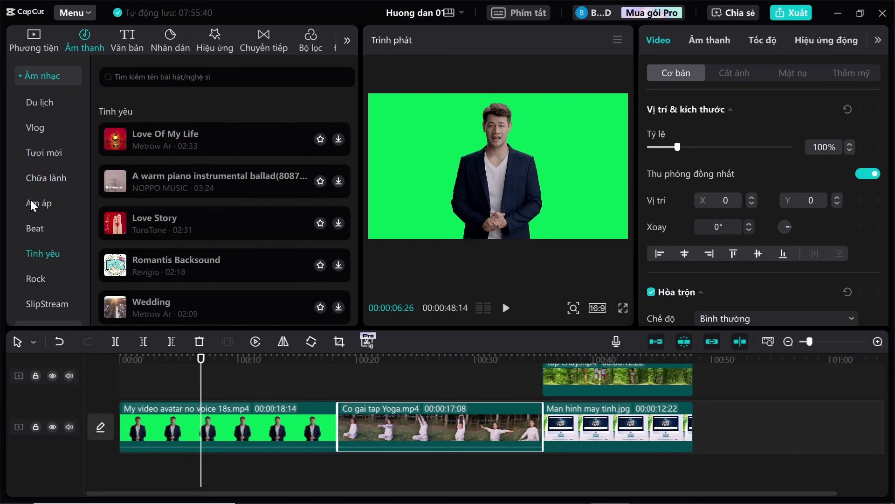
click(31, 201)
click(30, 277)
click(38, 252)
click(40, 228)
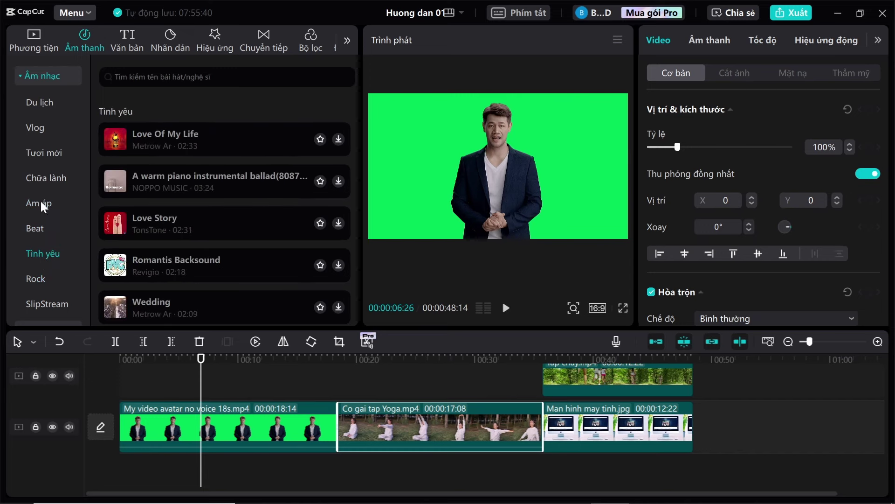
click(20, 76)
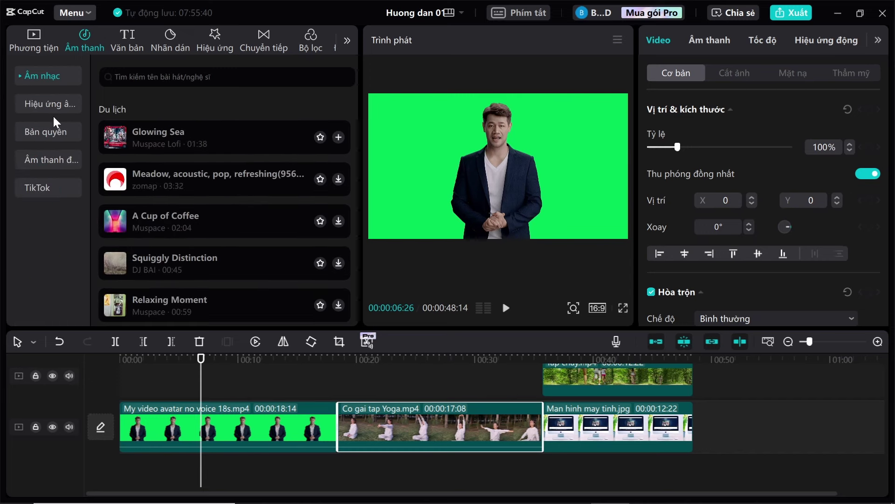
Step: Look through the sound effects (Hiệu ứng âm thanh) list and the option for extracting audio from a video
click(51, 106)
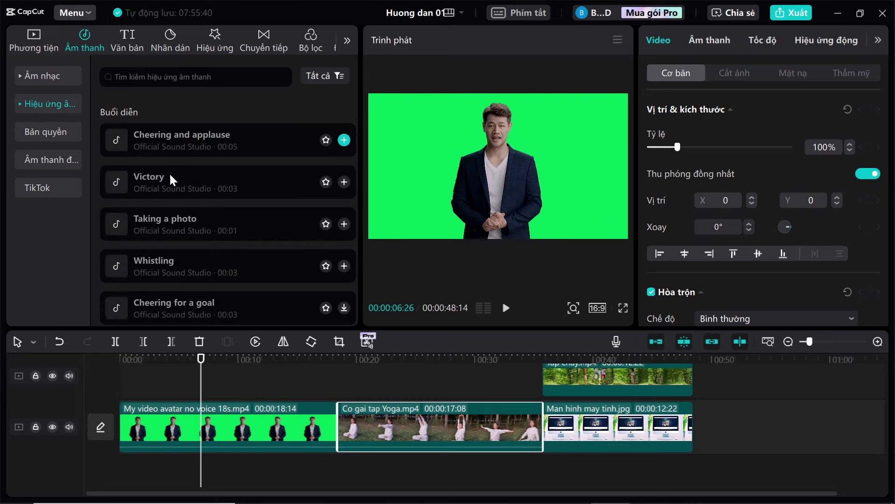
scroll(215, 197, down, 2)
scroll(217, 206, down, 4)
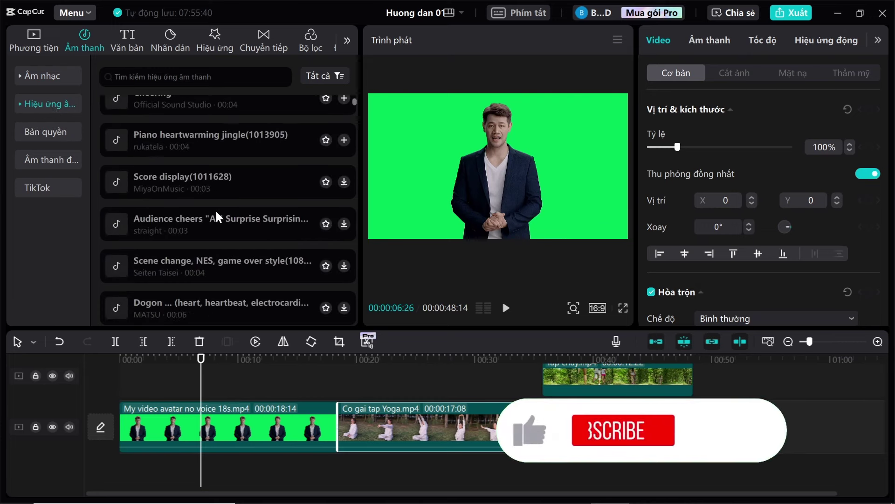
scroll(216, 212, up, 5)
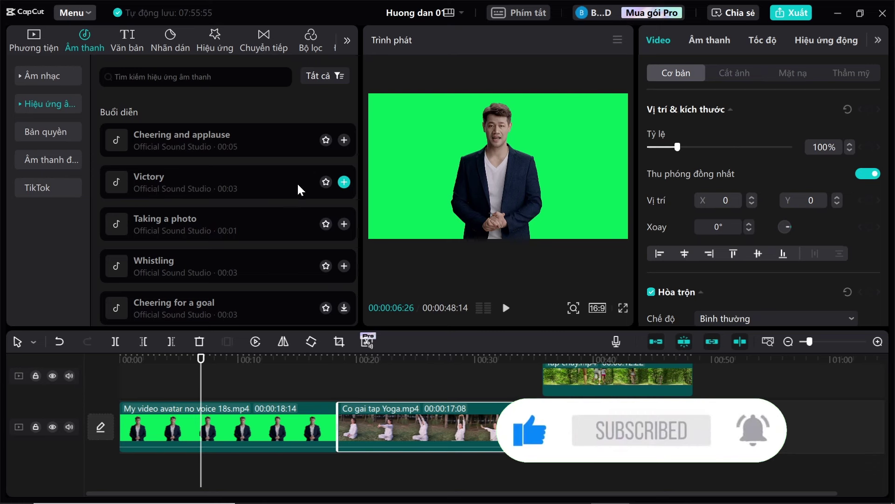
click(52, 160)
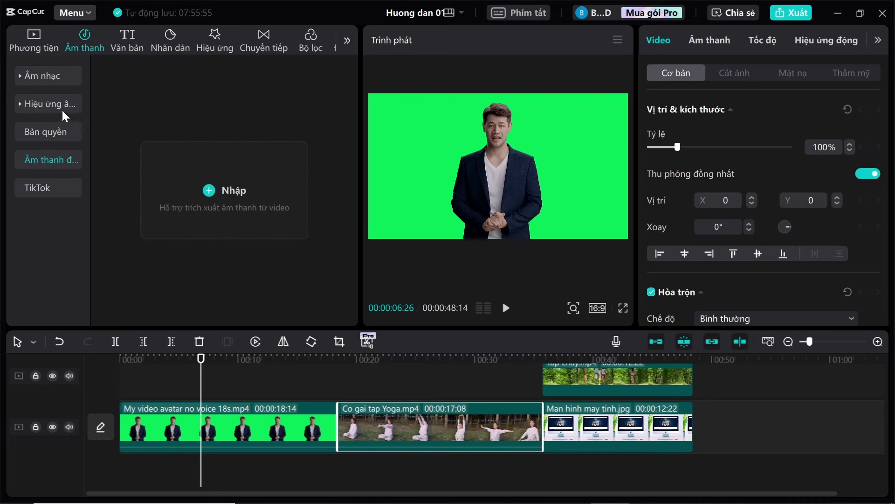
Step: Add the imported 5-islamic background music at the start of the timeline, and trim its end to match the end of the video clips
click(37, 45)
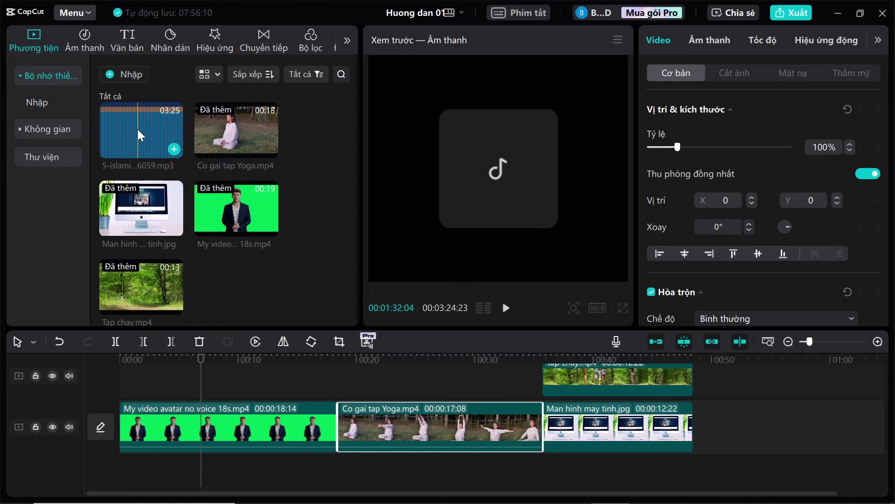
drag(136, 124, 121, 464)
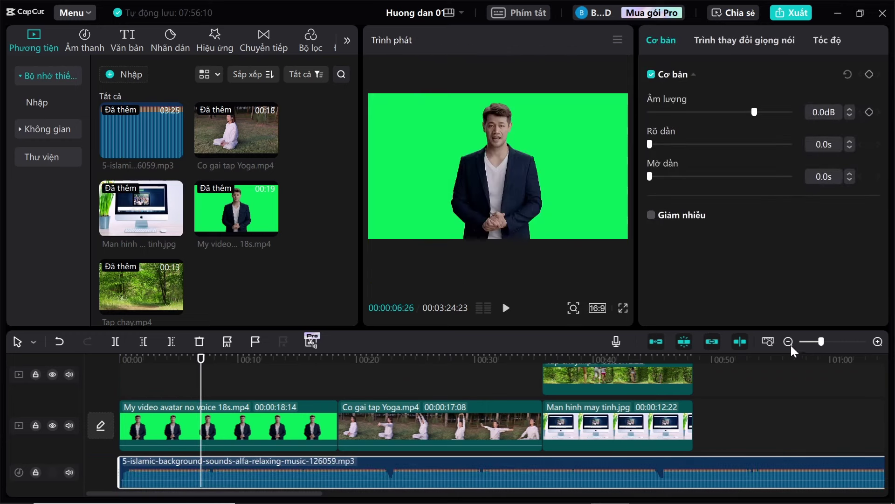
click(767, 341)
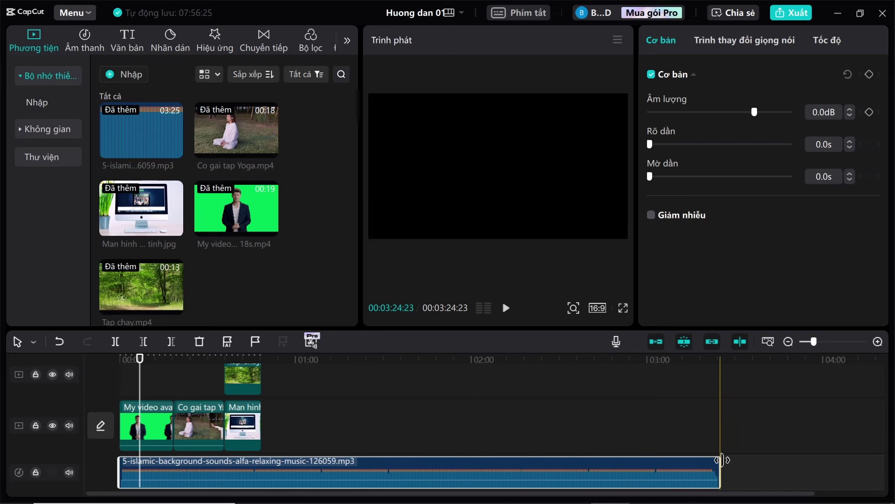
drag(722, 460, 264, 469)
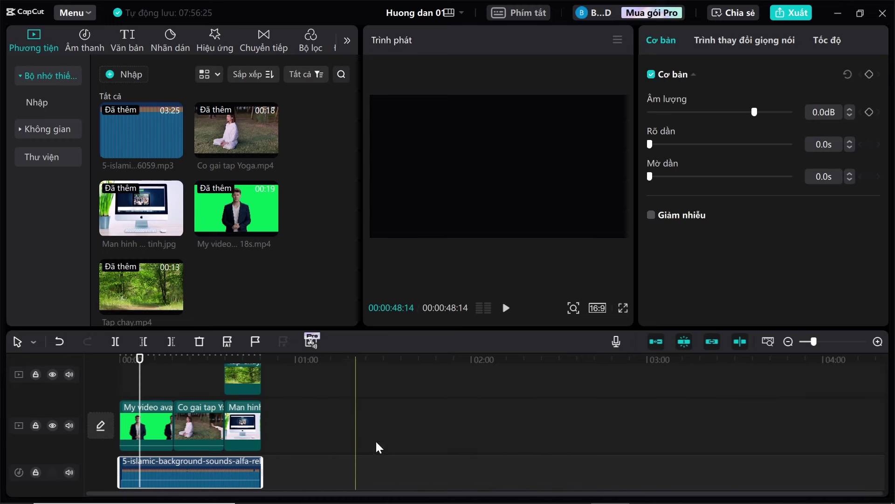
click(768, 341)
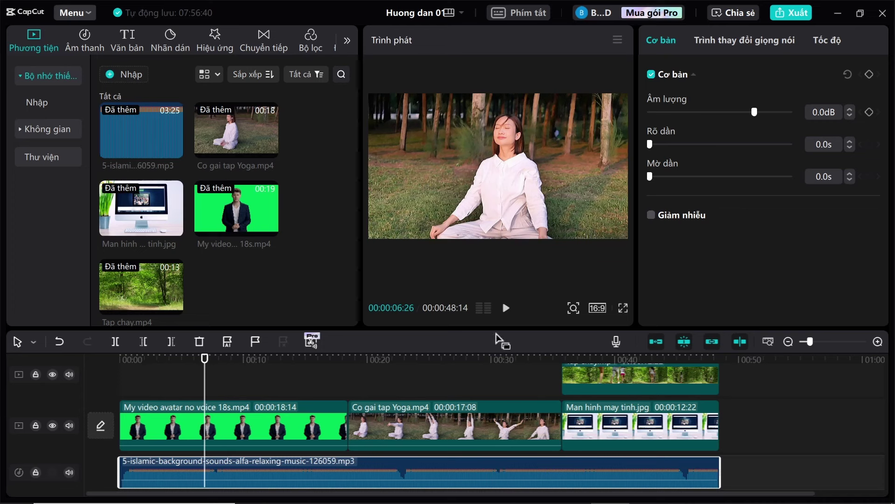
Step: Set the music's volume to 16.4 dB, with a 3.0 s fade-in (Rõ dần) and a 3.0 s fade-out (Mờ dần)
drag(754, 112, 782, 124)
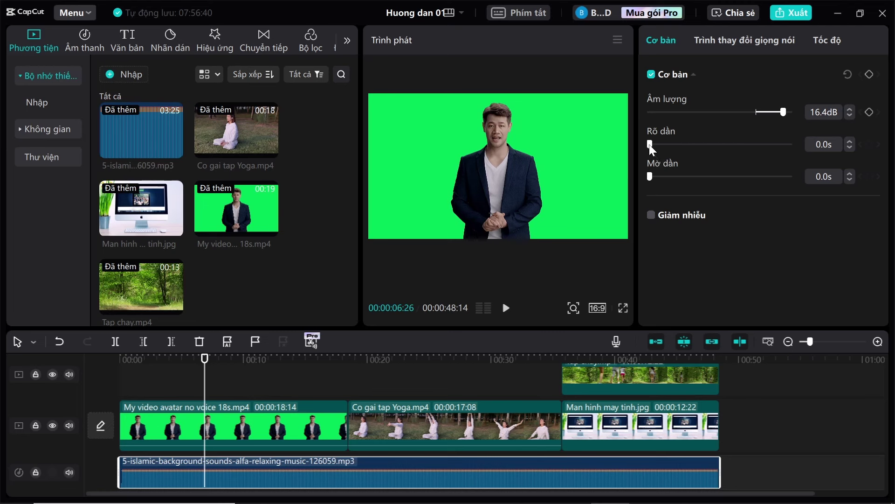
drag(668, 148, 691, 148)
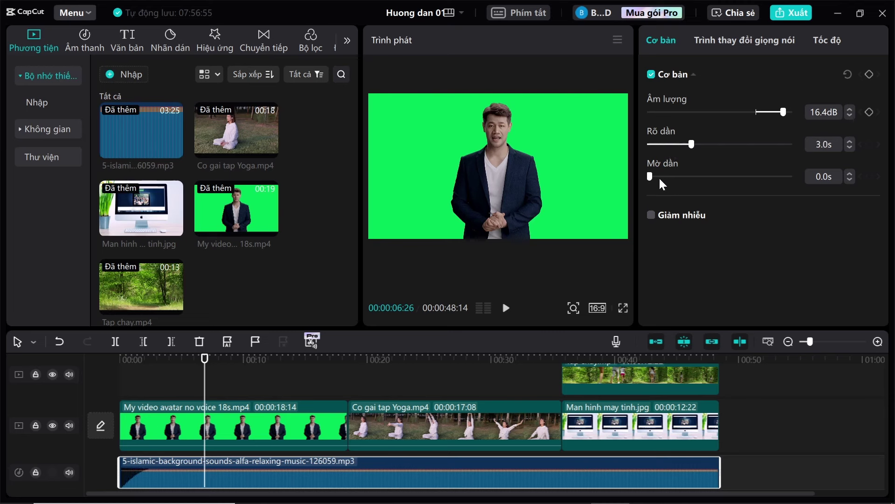
drag(655, 176, 693, 177)
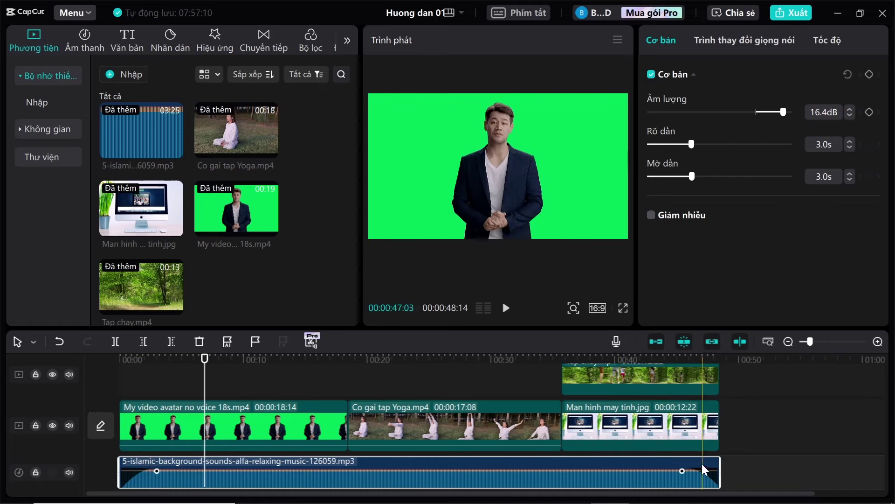
Step: Play the opening seconds of the timeline to hear the music's fade-in
click(132, 464)
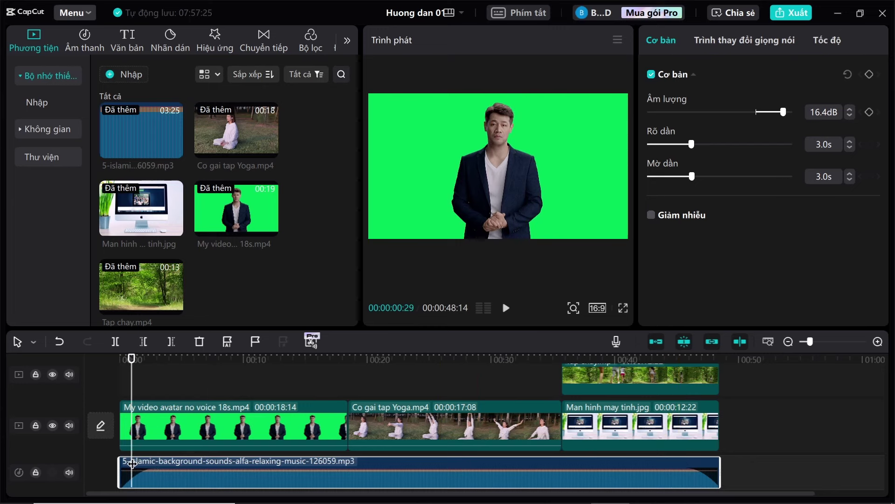
key(space)
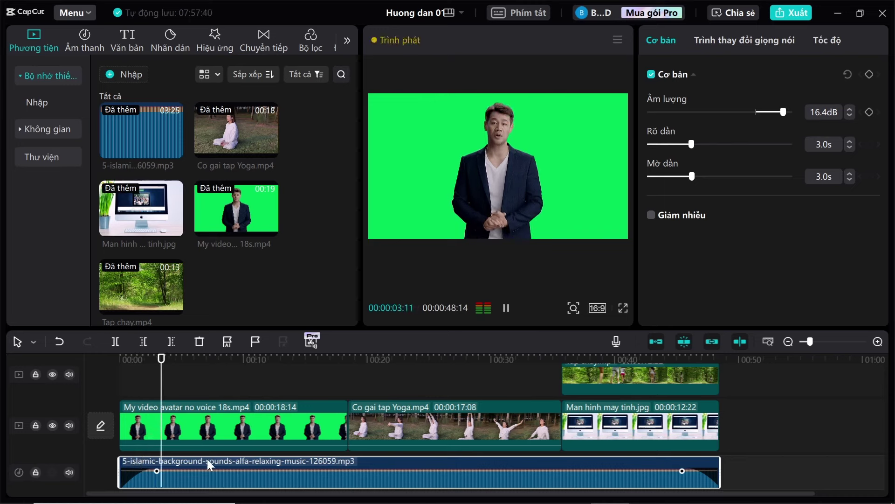
key(space)
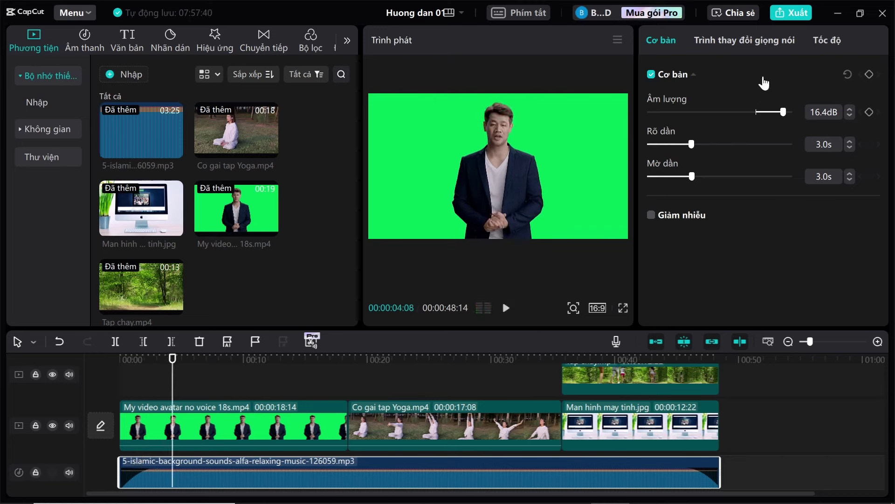
Step: Examine the voice changer presets and the speed settings of the music clip, leaving the speed at 1.0x
click(748, 41)
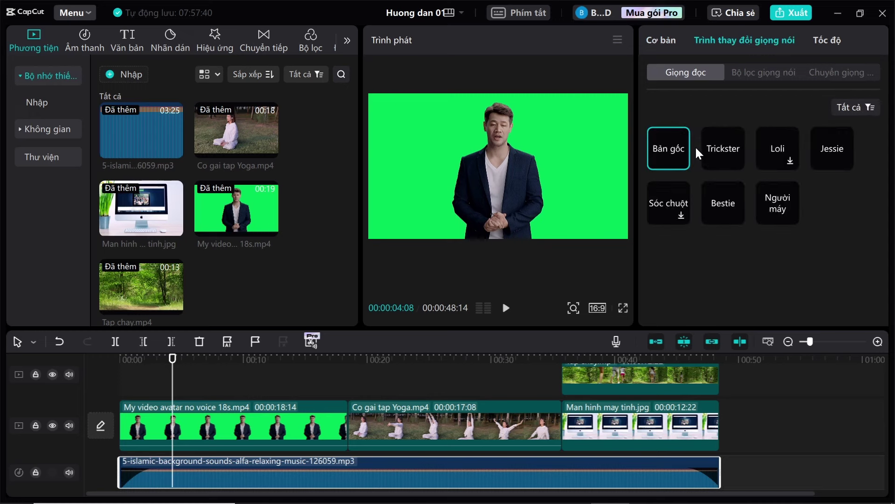
click(829, 40)
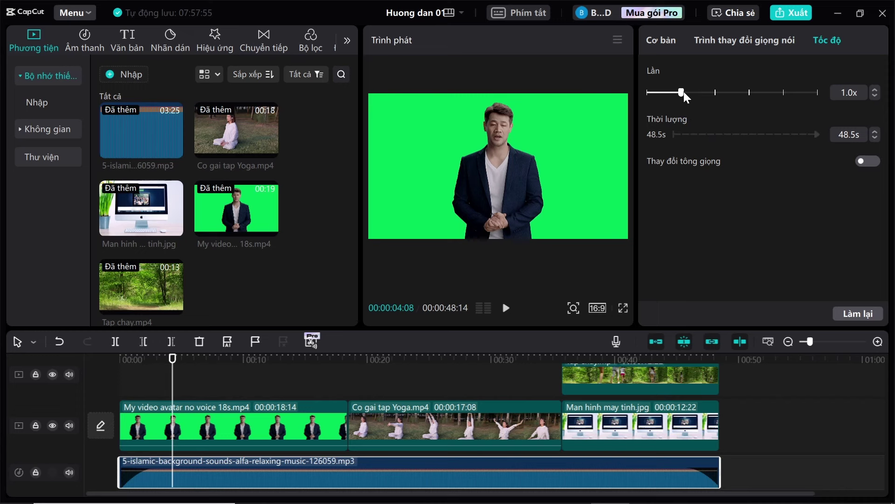
mouse_move(683, 92)
mouse_down()
mouse_move(712, 92)
mouse_move(685, 92)
mouse_up()
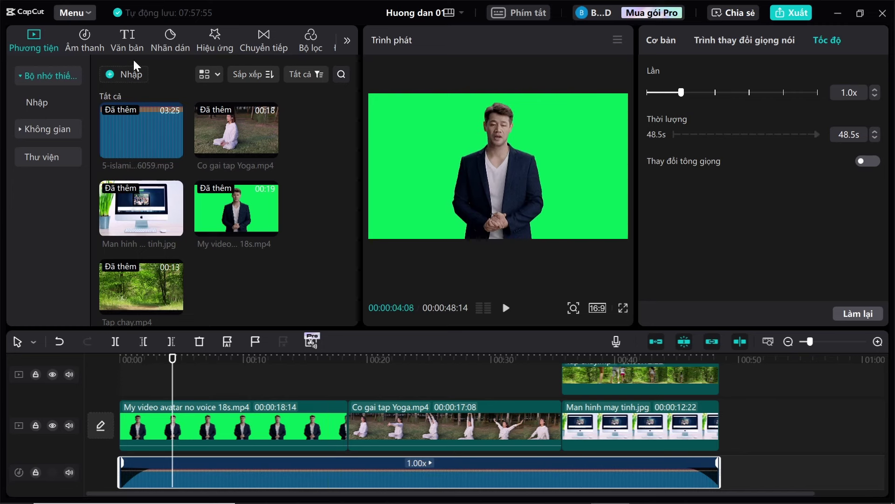
Step: Look over the text effects and text templates, and add a default text (Văn bản mặc định) at the start of the timeline
click(130, 40)
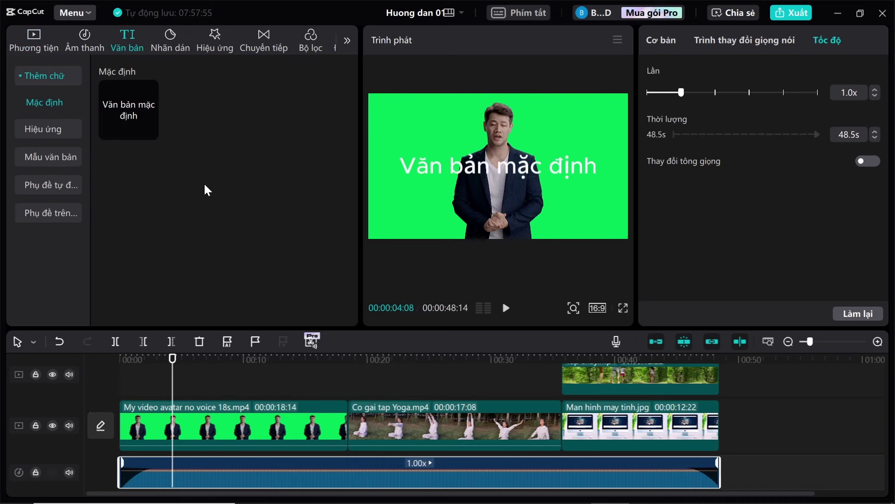
click(51, 128)
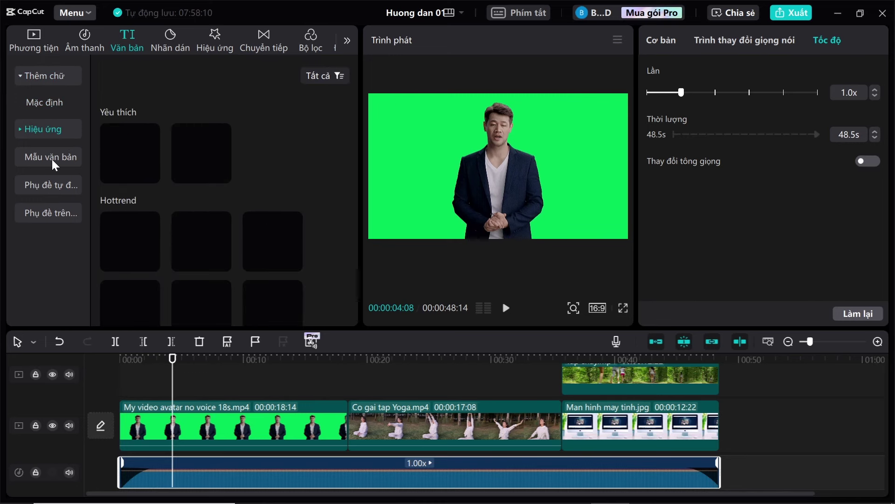
click(53, 157)
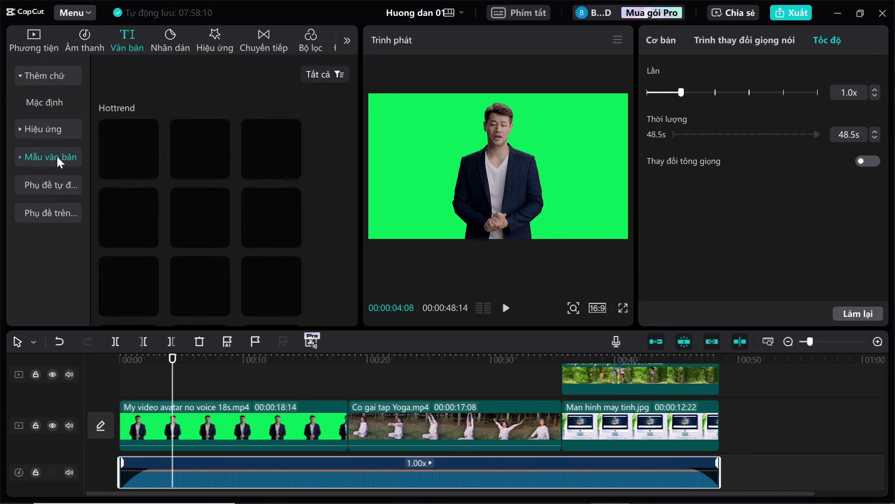
click(52, 99)
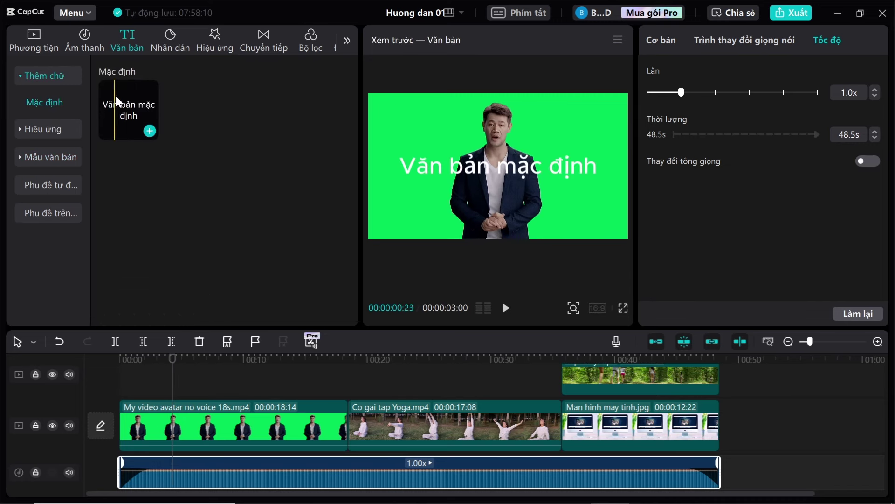
drag(116, 96, 124, 358)
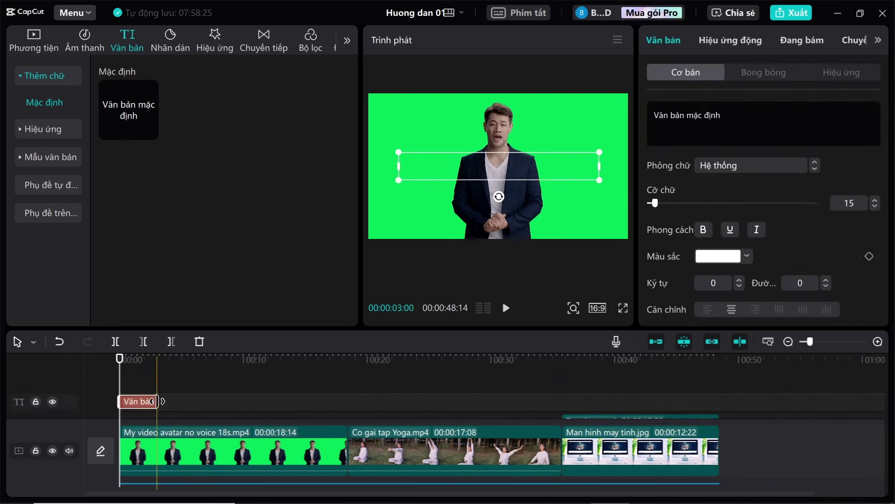
Step: Extend the default text clip to about 8 seconds and move the text to the bottom of the video frame
drag(157, 401, 217, 411)
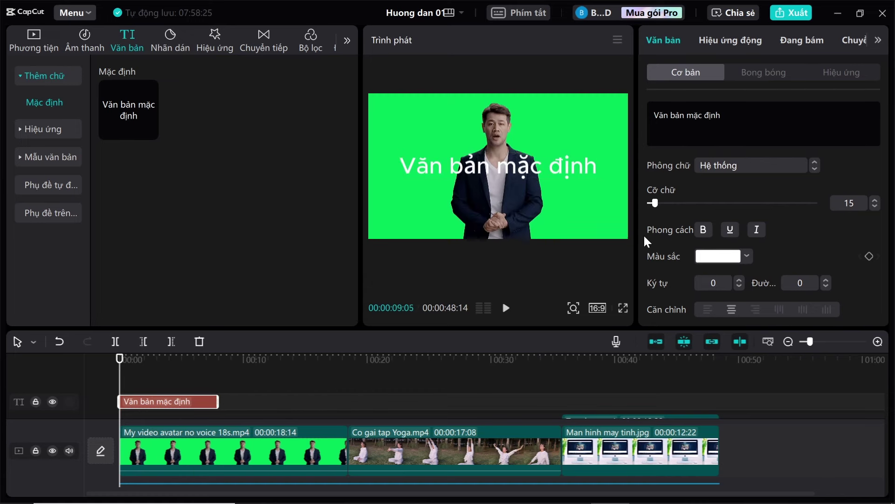
click(727, 112)
drag(539, 167, 533, 226)
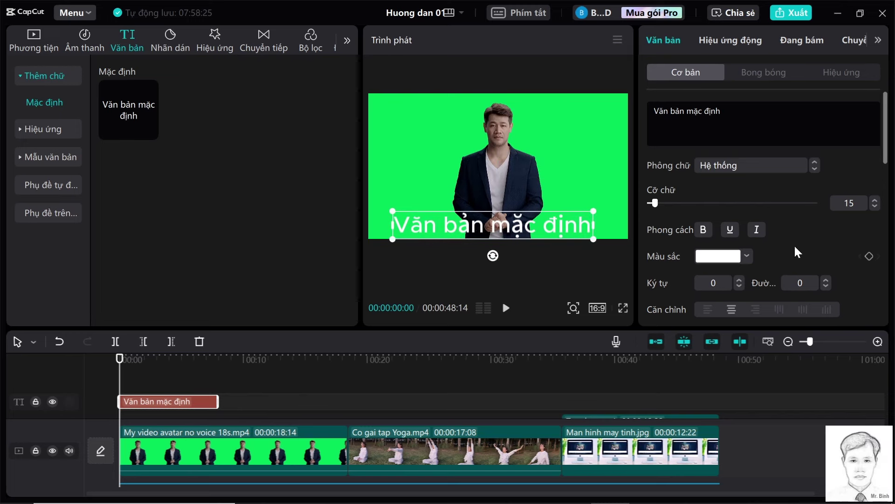
Step: Apply the yellow default style with black outline to the text and set its font size to 8
scroll(793, 245, down, 3)
click(780, 280)
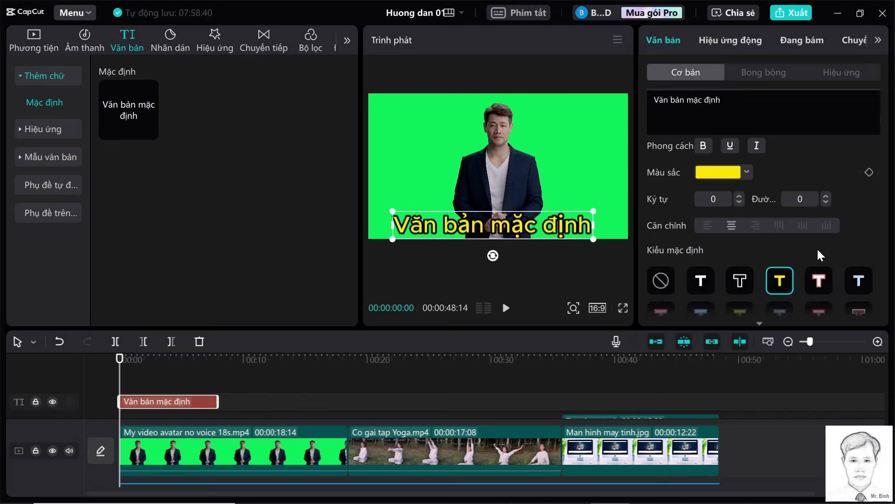
scroll(817, 248, up, 3)
click(845, 205)
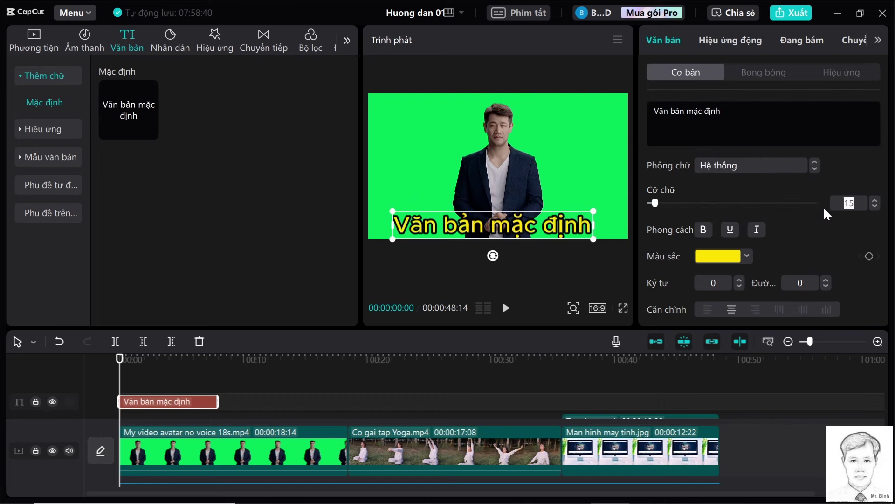
text(8)
key(Return)
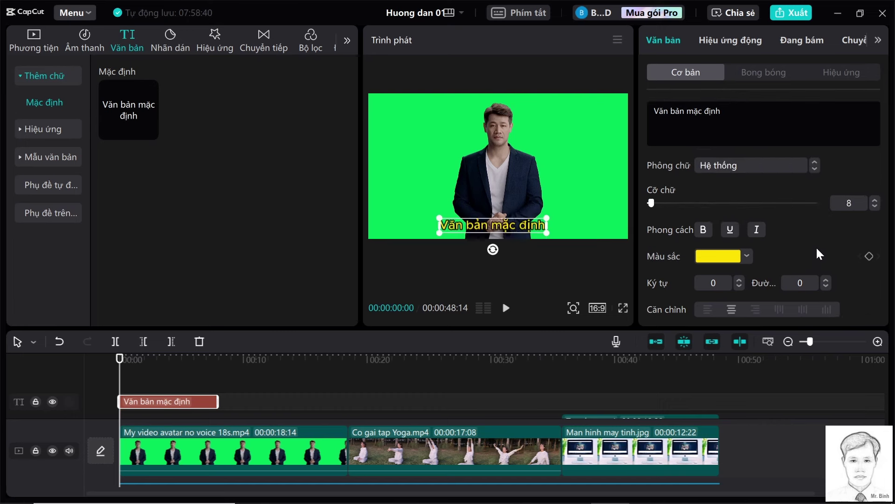
Step: Turn off the outline (Tô viền) of the text and look over its background, glow and shadow options
scroll(815, 247, down, 3)
scroll(791, 266, down, 5)
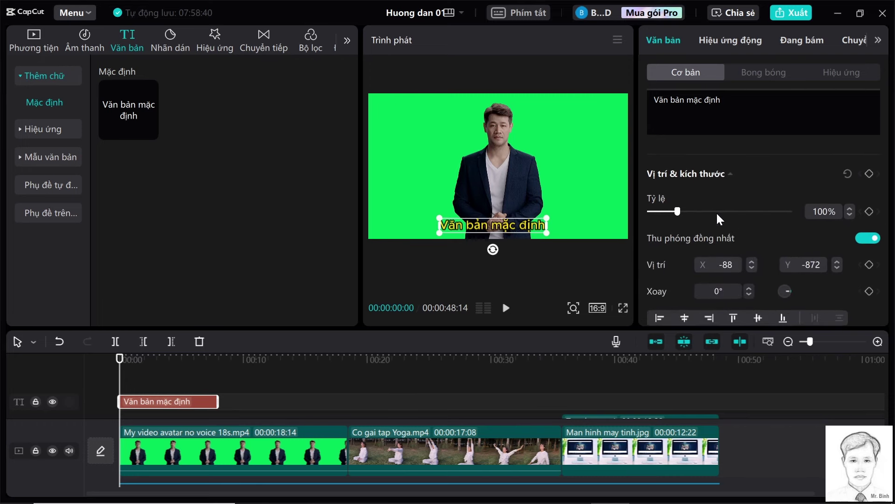
scroll(717, 211, down, 2)
scroll(721, 282, down, 2)
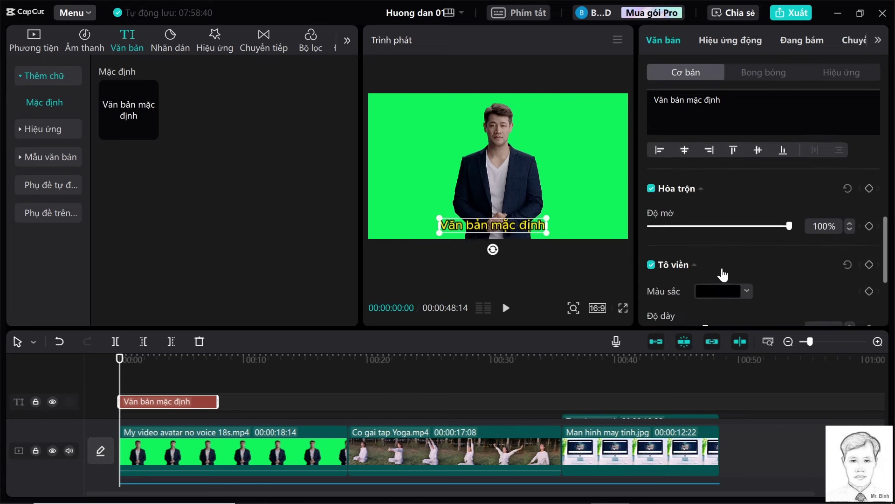
click(651, 264)
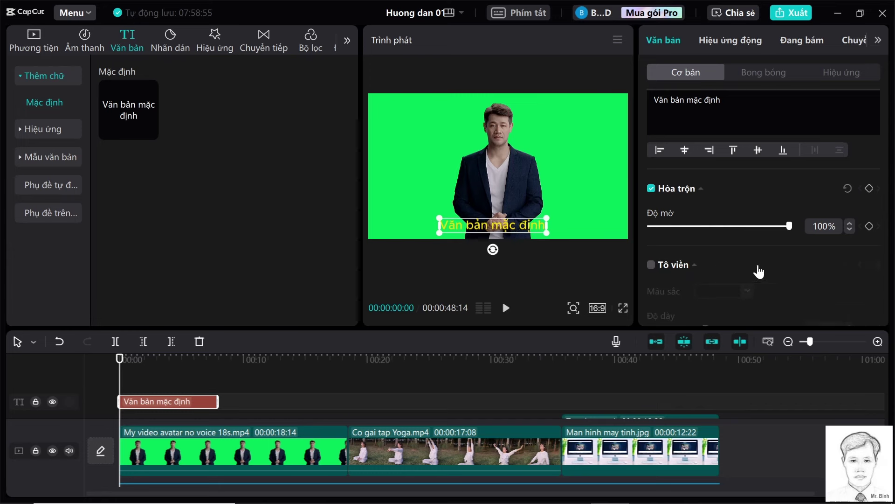
scroll(759, 264, down, 3)
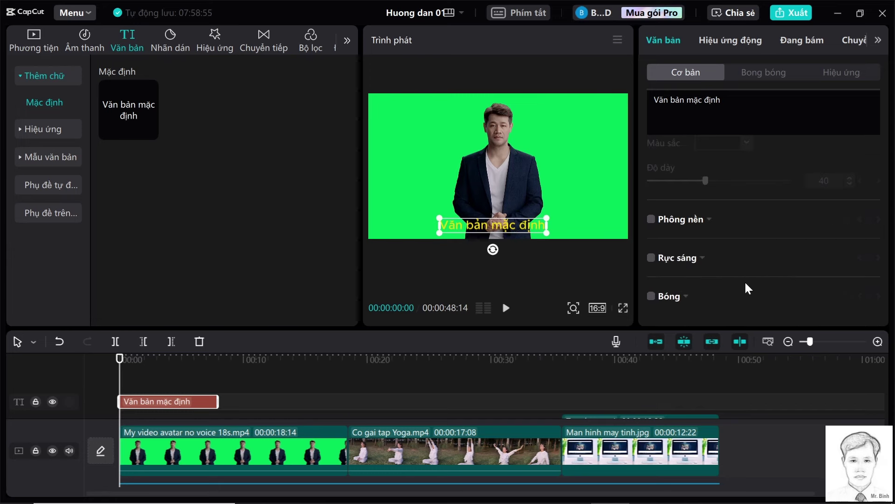
scroll(766, 272, up, 5)
scroll(766, 270, up, 3)
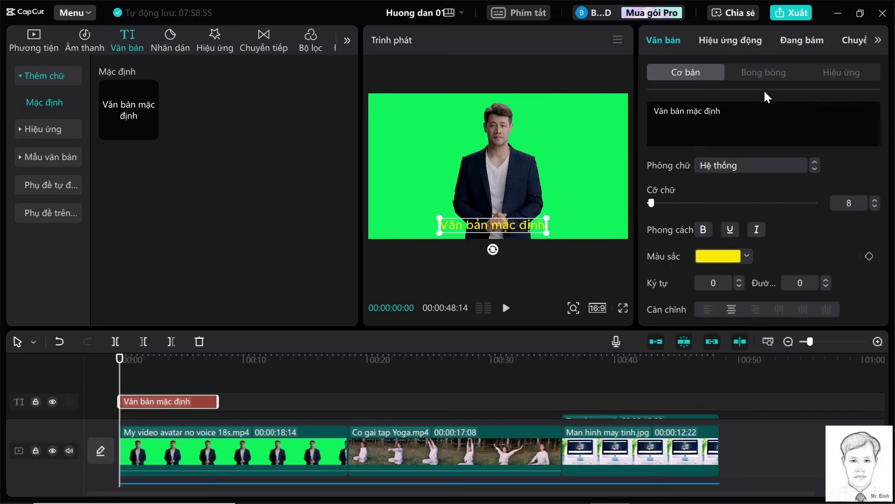
Step: Look through the bubble (Bong bóng) and effect (Hiệu ứng) styles available for the text
click(768, 73)
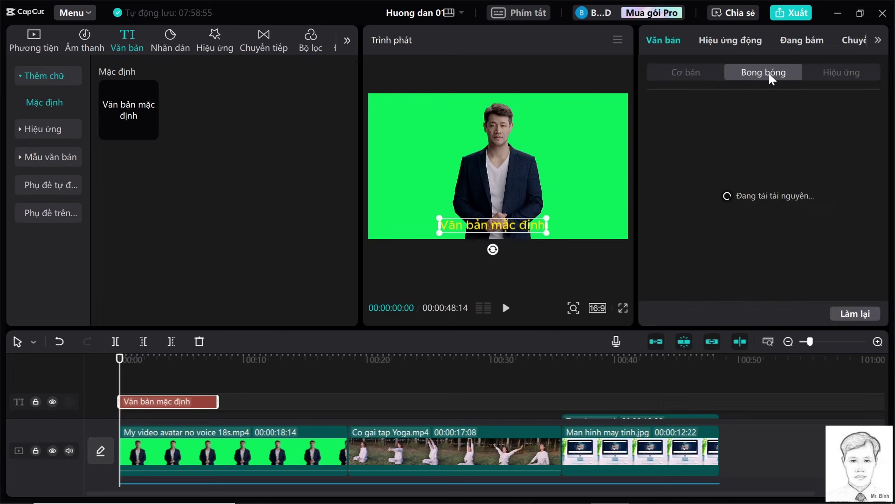
click(837, 72)
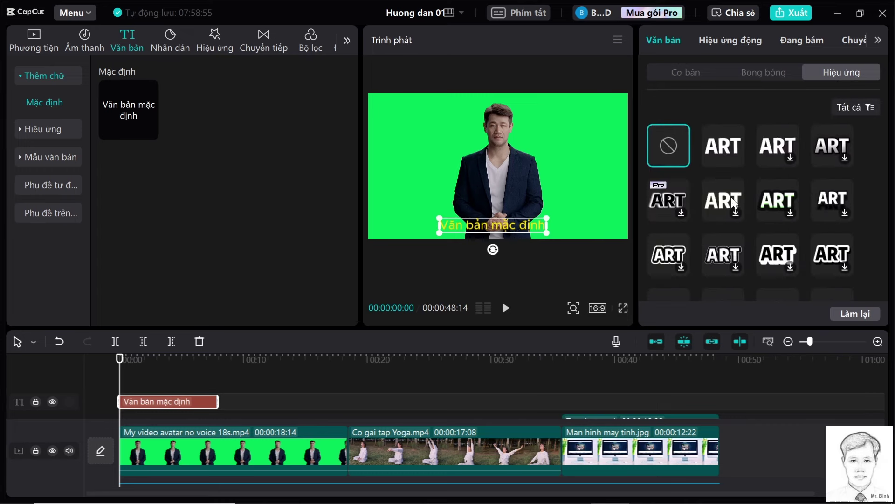
scroll(729, 206, down, 5)
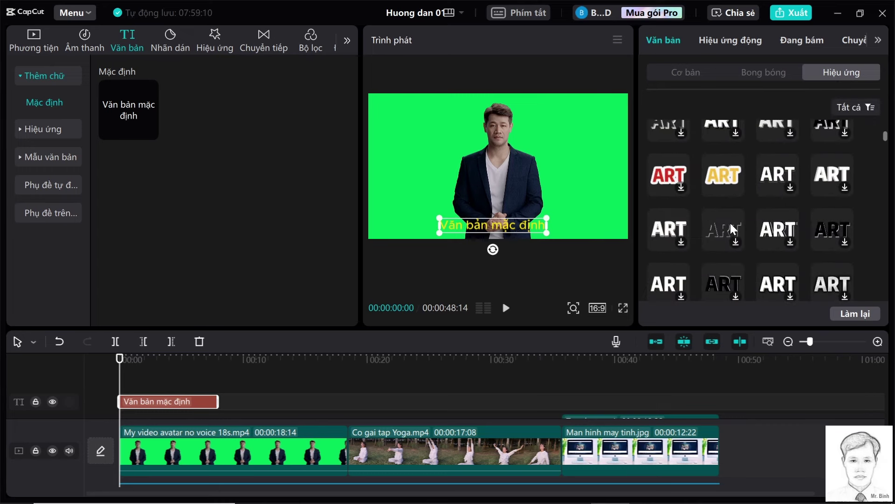
scroll(730, 223, down, 2)
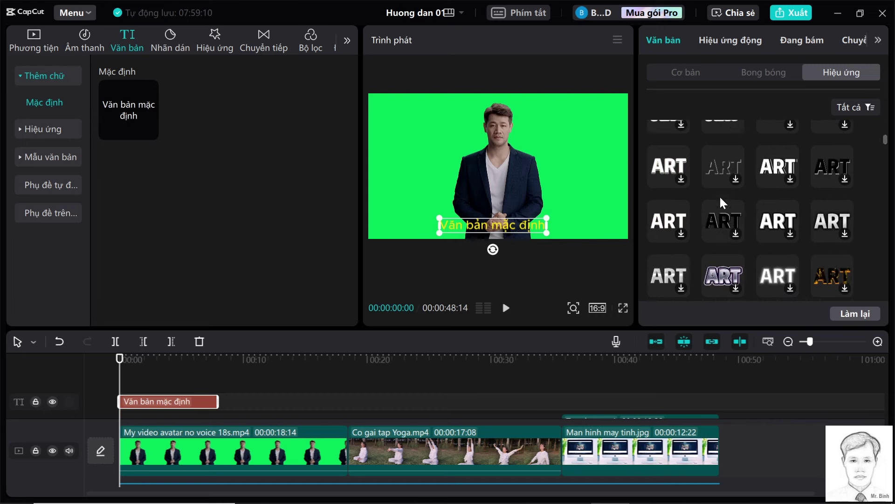
scroll(714, 155, up, 3)
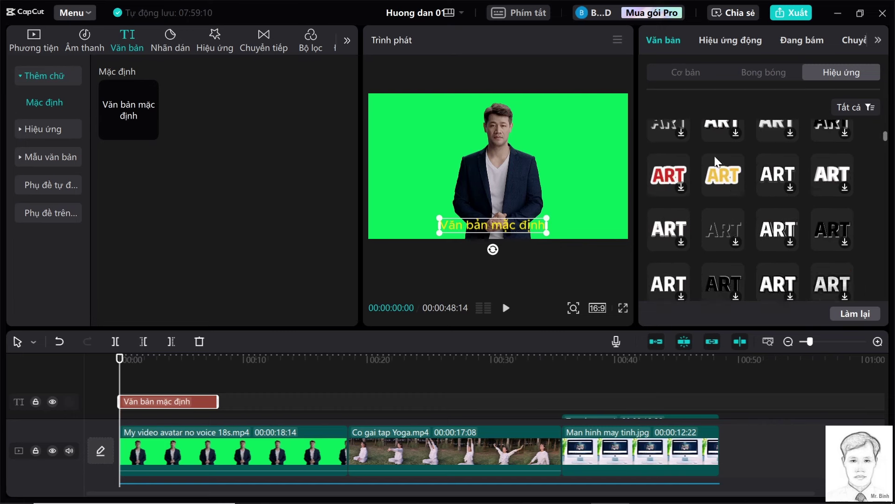
Step: Apply the Trượt… trái entrance animation (Vào) to the text with a 0.5 s duration, and view the tracking and text-to-speech options
click(737, 42)
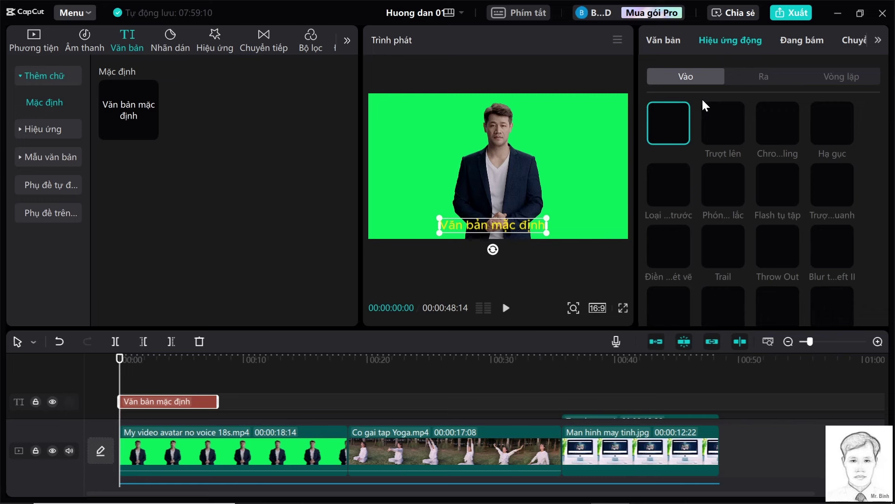
scroll(810, 280, down, 5)
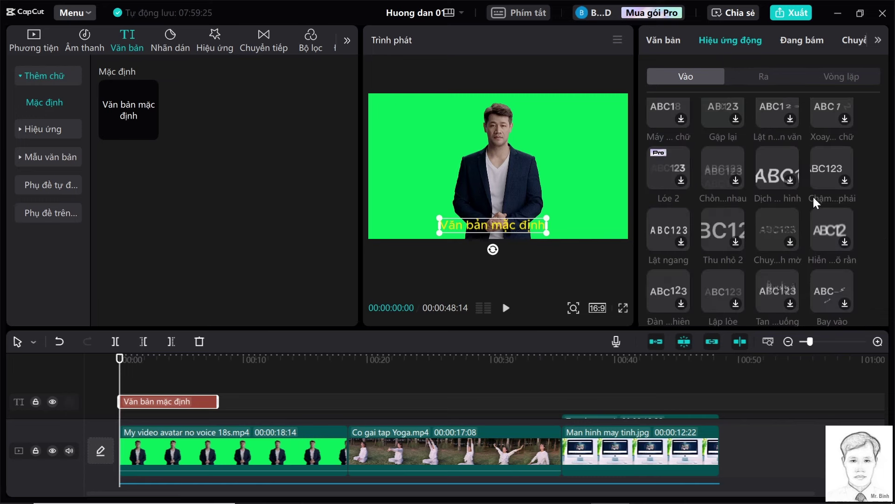
scroll(809, 248, down, 5)
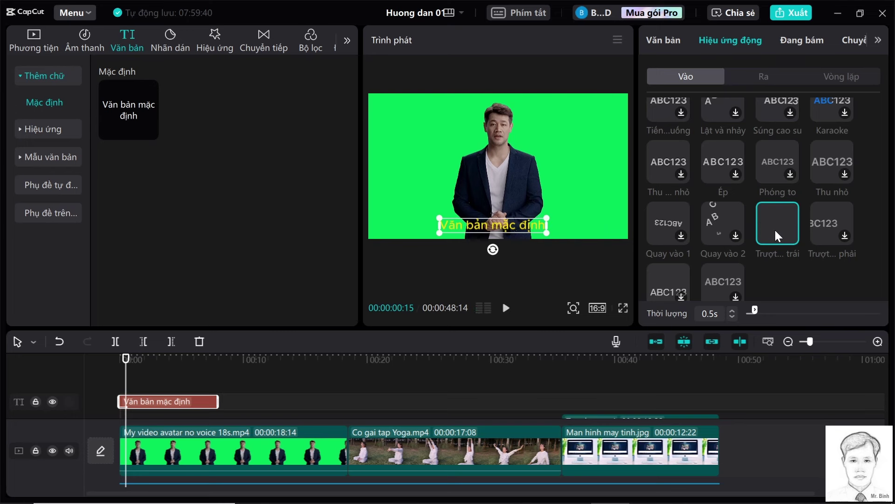
click(800, 44)
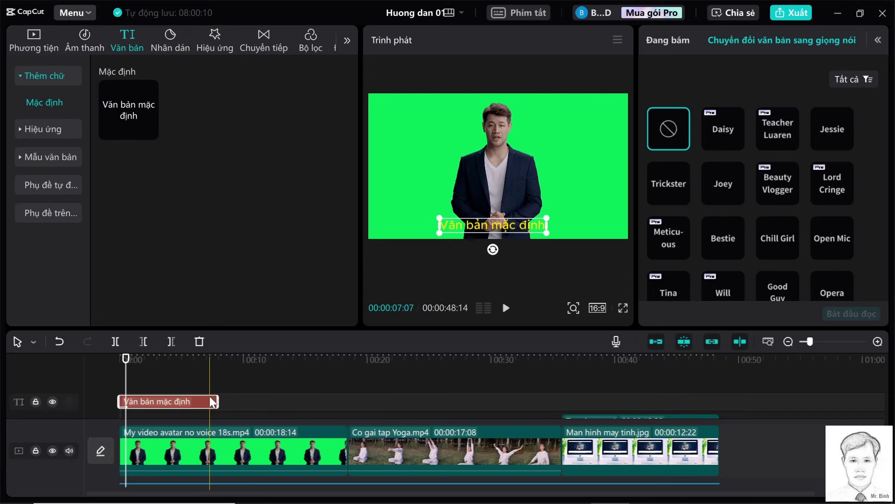
Step: Paste a copy of the text at the start of the Co gai tap Yoga.mp4 clip and change its content to "Noi dung moi"
click(306, 397)
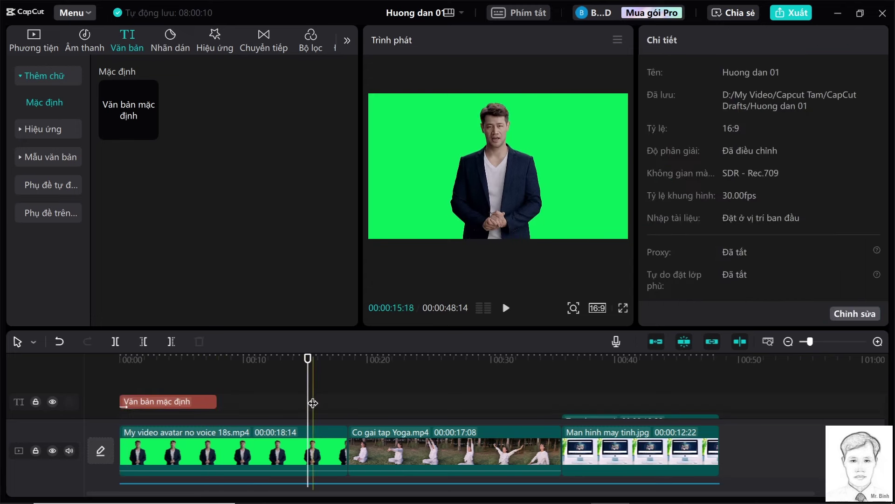
key(ctrl+v)
drag(351, 397, 399, 396)
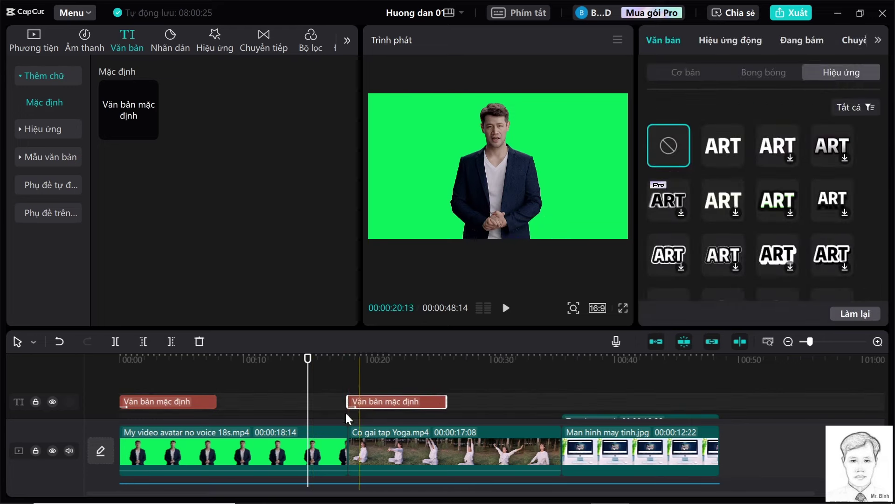
click(164, 401)
click(163, 379)
click(155, 396)
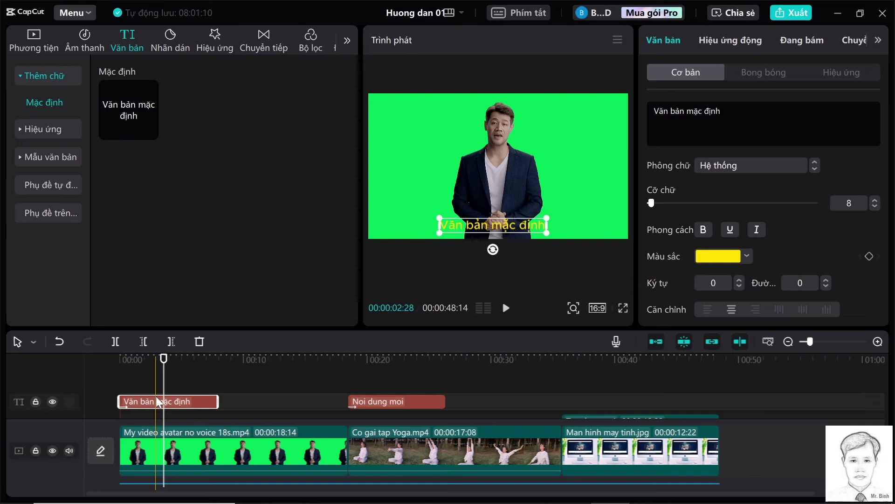
Step: Add the white rabbit sticker from the Mùa thu category at the start of the yoga clip and select it
click(172, 41)
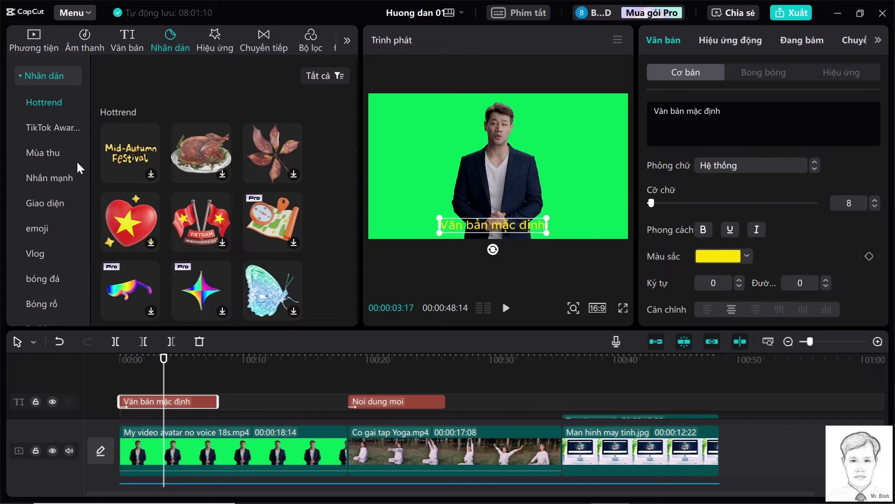
click(41, 154)
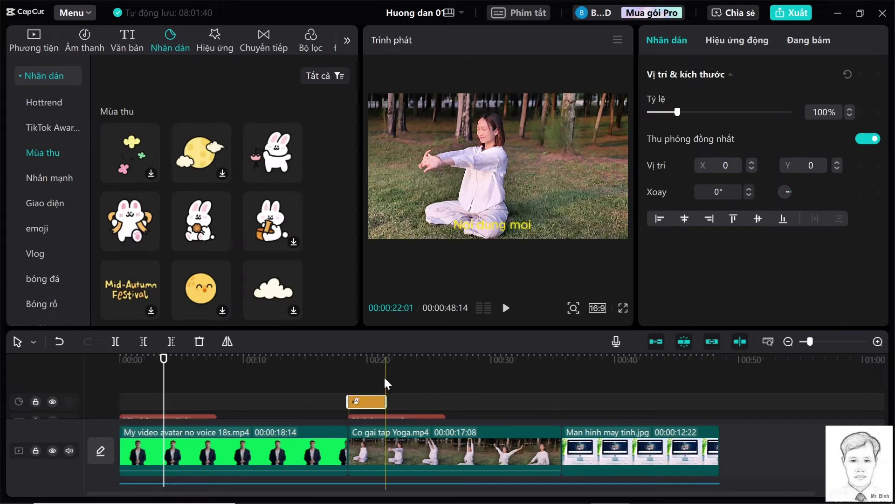
click(362, 393)
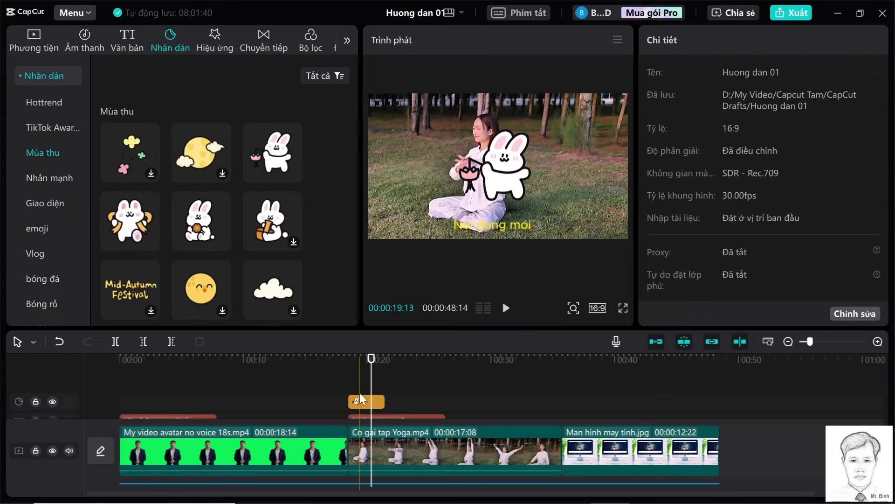
click(360, 400)
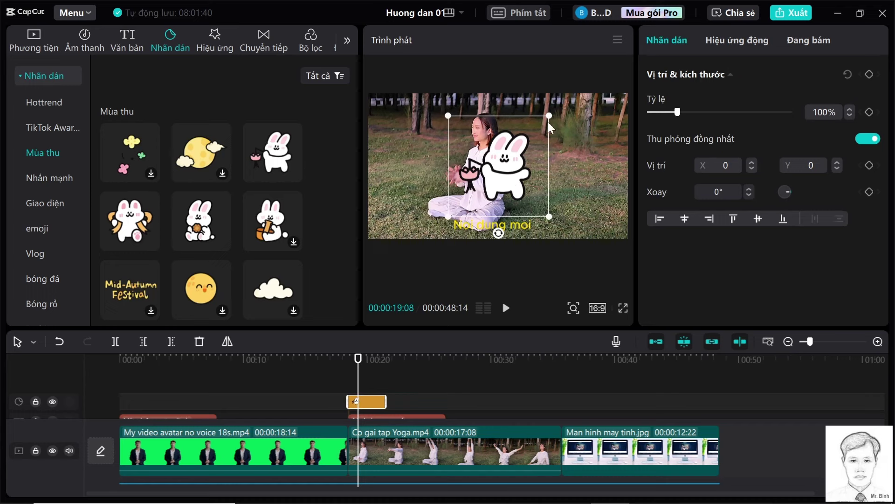
Step: Scale the rabbit sticker to 22% at X 1755, Y 419, and extend its duration to the end of the yoga clip
drag(549, 116, 611, 146)
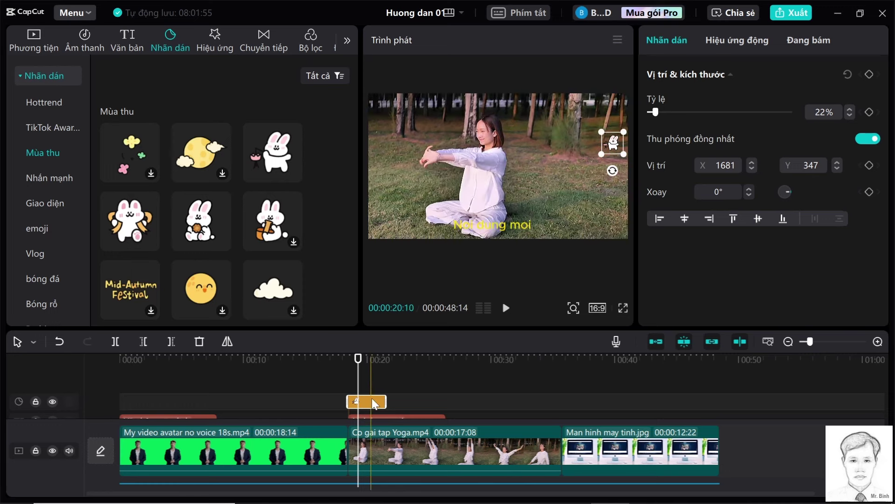
drag(382, 401, 563, 402)
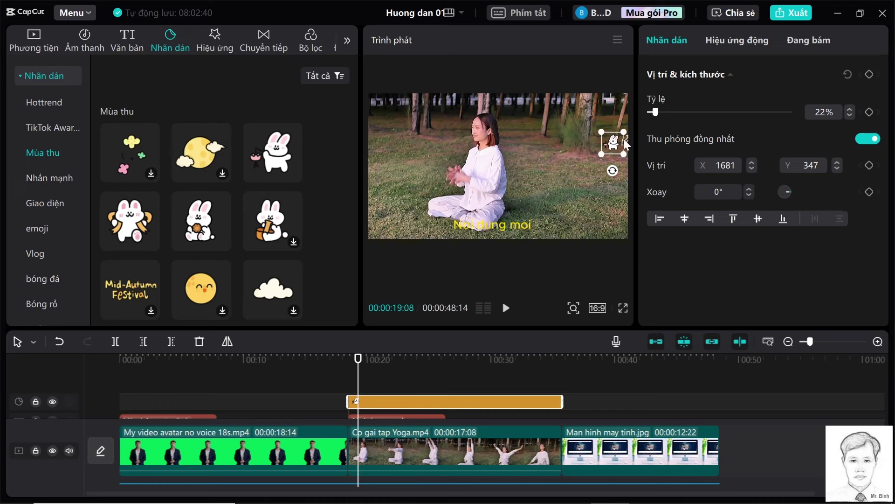
drag(614, 144, 619, 138)
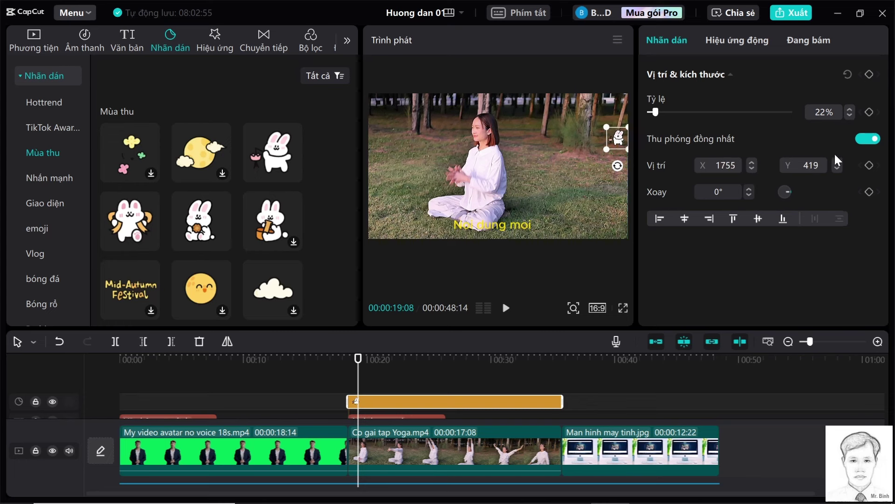
Step: Add a position and size keyframe to the sticker at 00:00:19:08, and move the sticker to X 1192, Y -378 at 00:00:26:28
click(868, 74)
click(380, 386)
click(452, 386)
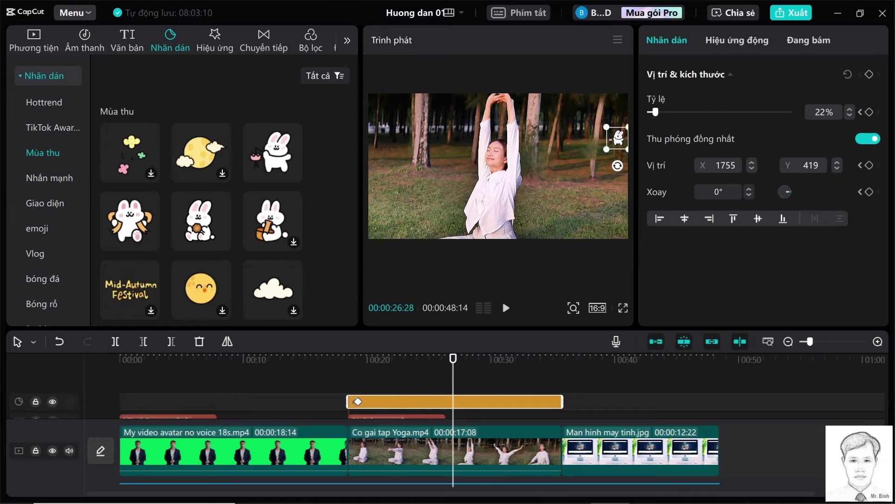
drag(619, 138, 580, 191)
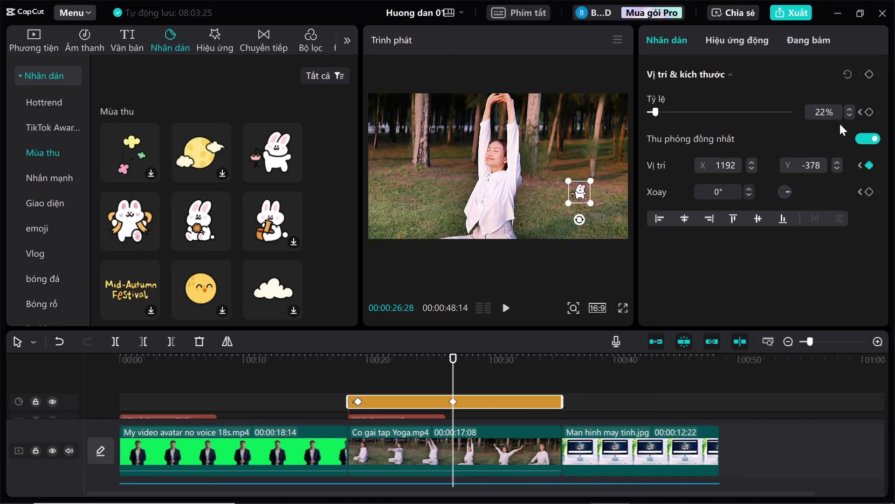
Step: Enlarge the rabbit sticker to 33% at 00:00:26:28 and set a keyframe for all its position and size values there
click(849, 109)
click(849, 109)
click(849, 109)
click(849, 109)
click(850, 108)
click(849, 108)
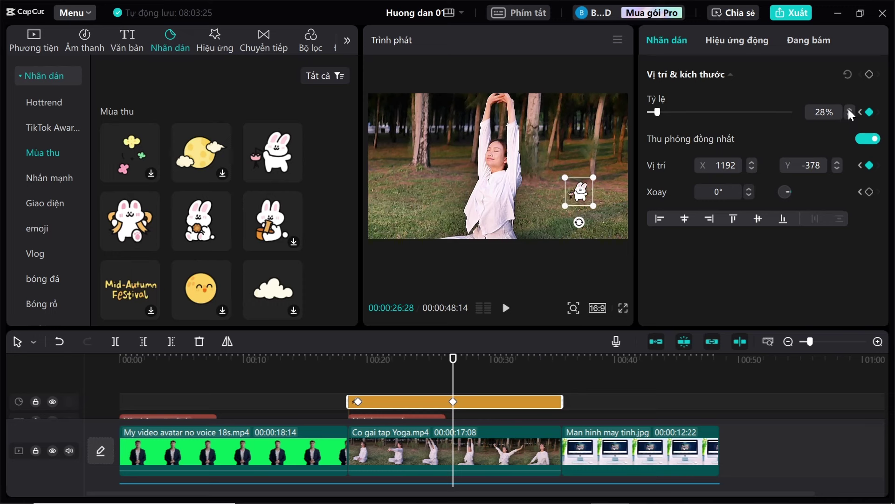
click(848, 108)
click(848, 109)
click(849, 109)
click(848, 108)
click(848, 108)
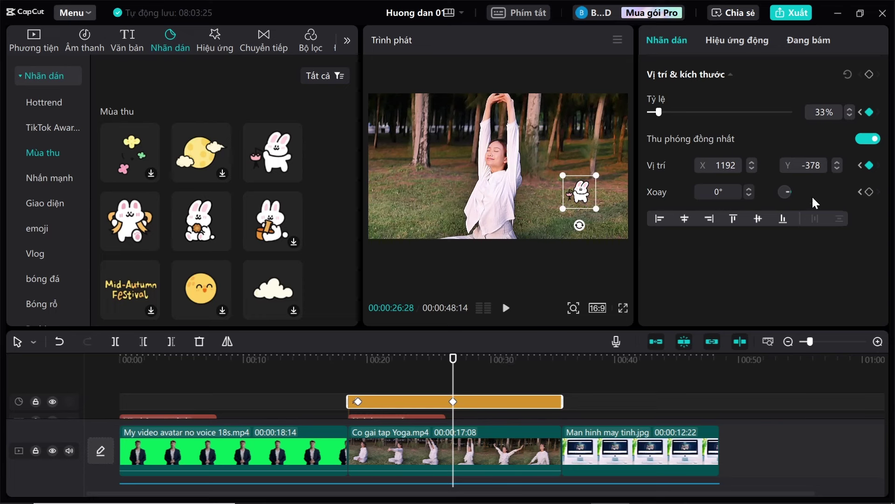
click(870, 74)
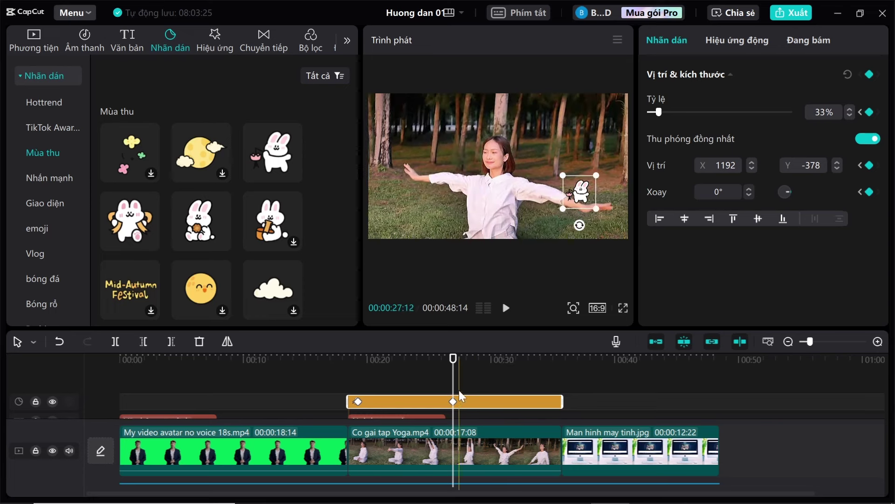
Step: Move the rabbit sticker to X 1673, Y -833 at 00:00:34:11 with a position keyframe
drag(453, 386, 545, 393)
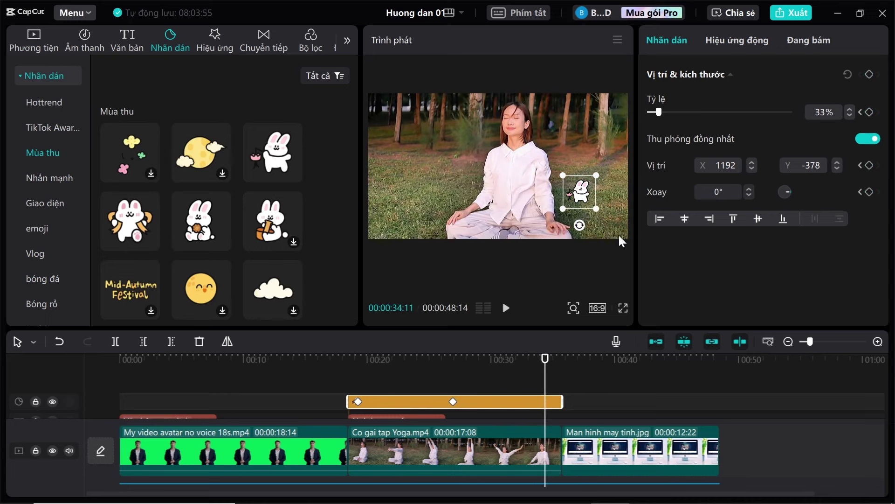
drag(580, 196, 615, 229)
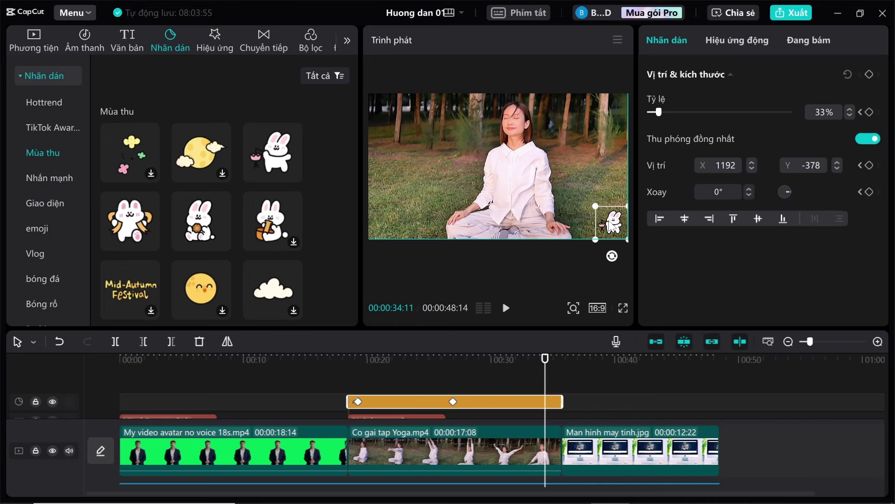
click(869, 165)
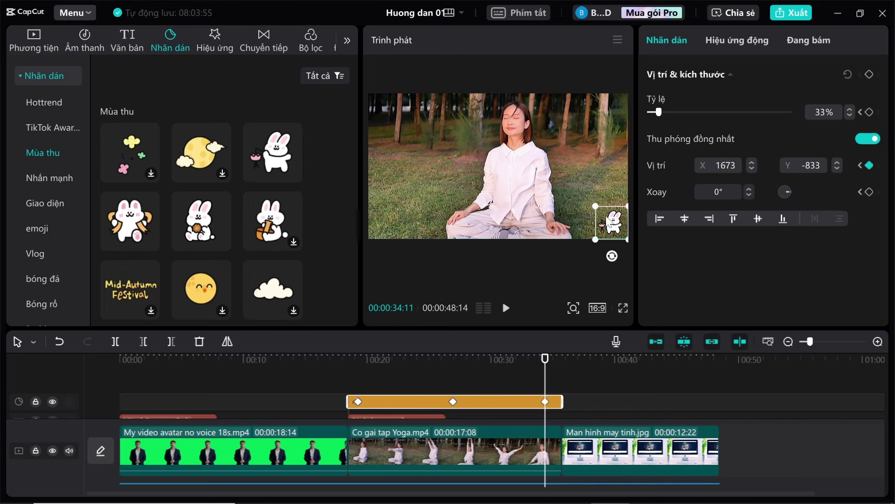
Step: Enlarge the rabbit sticker to 50% at 00:00:34:11
click(850, 110)
click(849, 109)
click(850, 109)
click(849, 109)
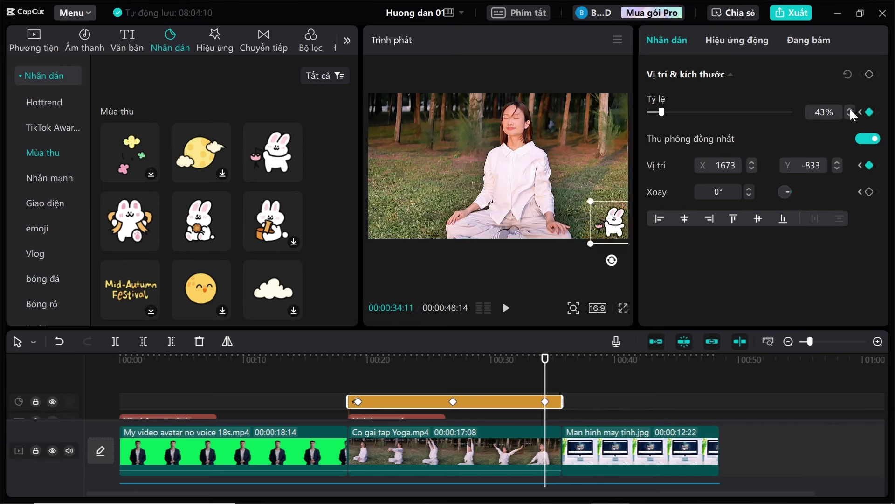
click(849, 109)
click(849, 110)
click(850, 109)
click(849, 109)
click(849, 109)
click(849, 110)
click(852, 110)
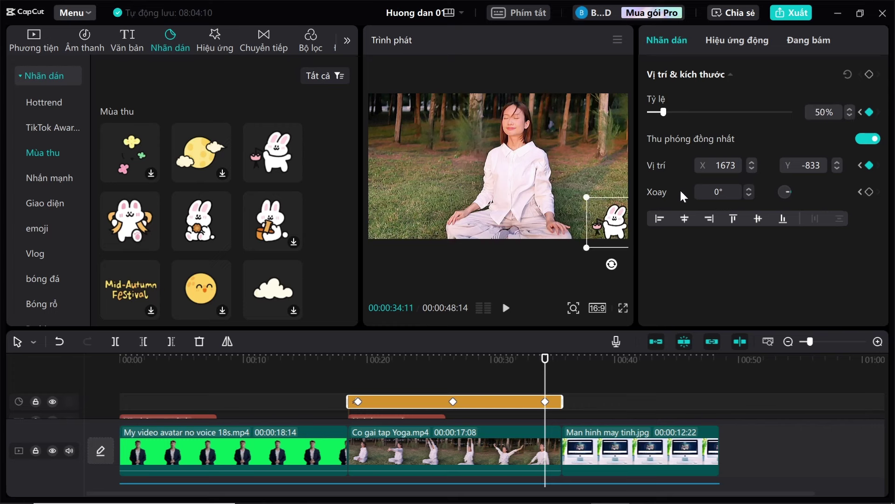
Step: Scale the rabbit sticker to 54%, place it at X 1570, Y -742, and keyframe all its position and size values at 00:00:34:11
drag(612, 228, 604, 215)
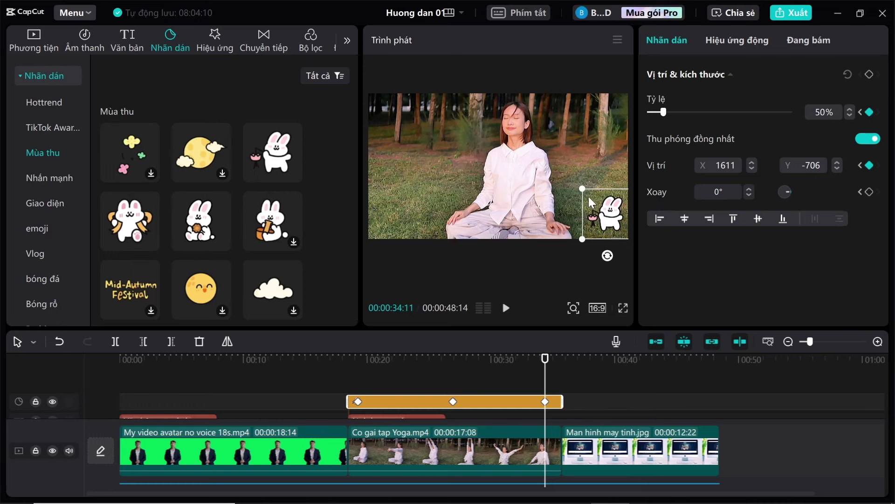
click(850, 110)
click(849, 109)
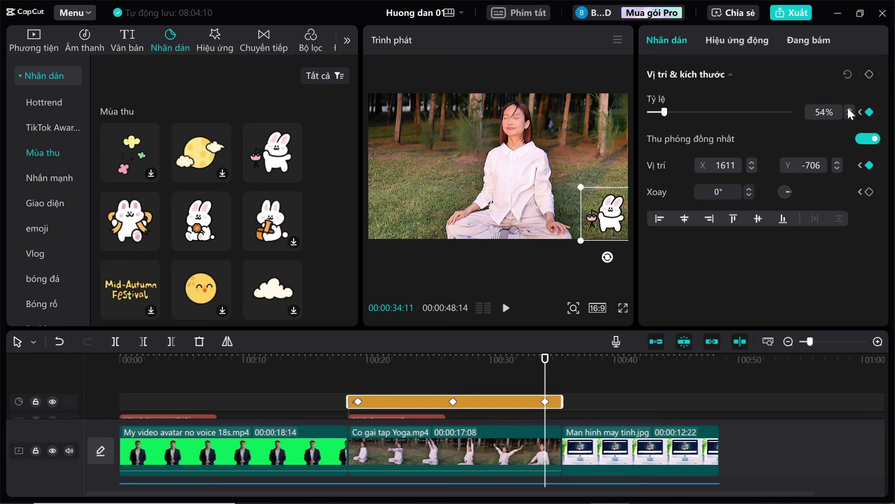
drag(615, 221, 618, 217)
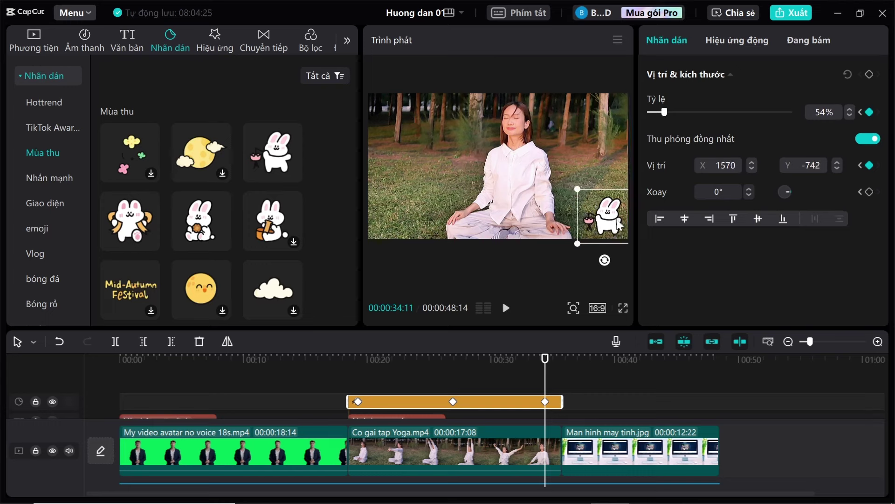
click(869, 75)
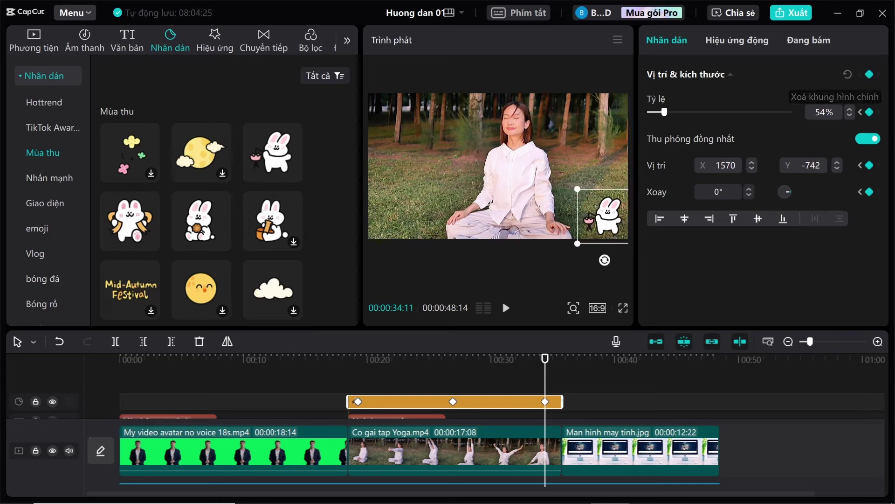
Step: Play back the yoga clip to check the rabbit sticker's movement and scaling across its keyframes
drag(545, 358, 354, 368)
click(393, 382)
key(space)
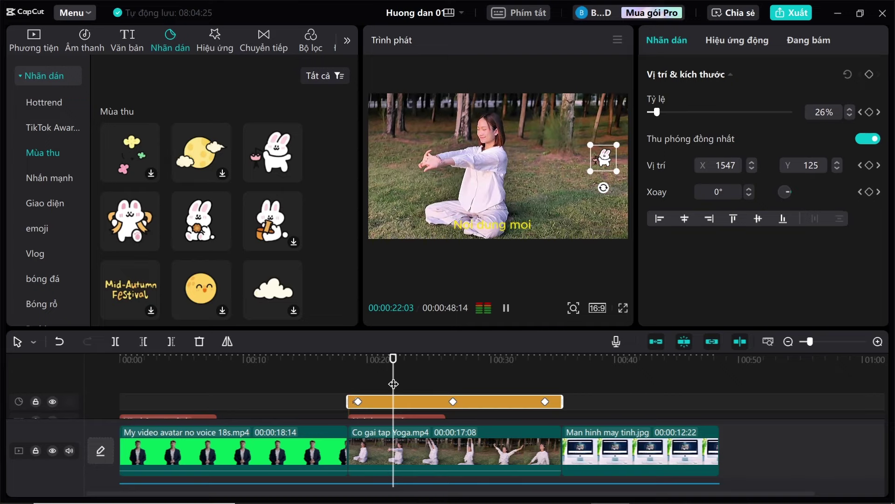
click(357, 393)
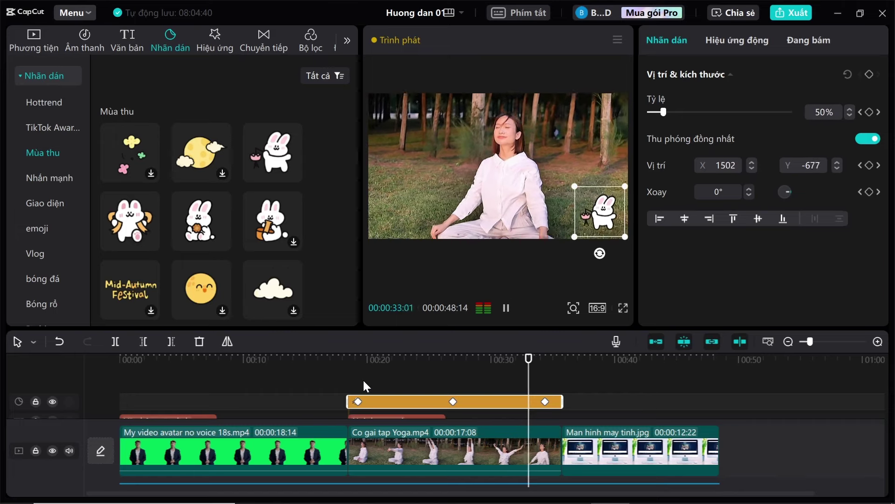
key(space)
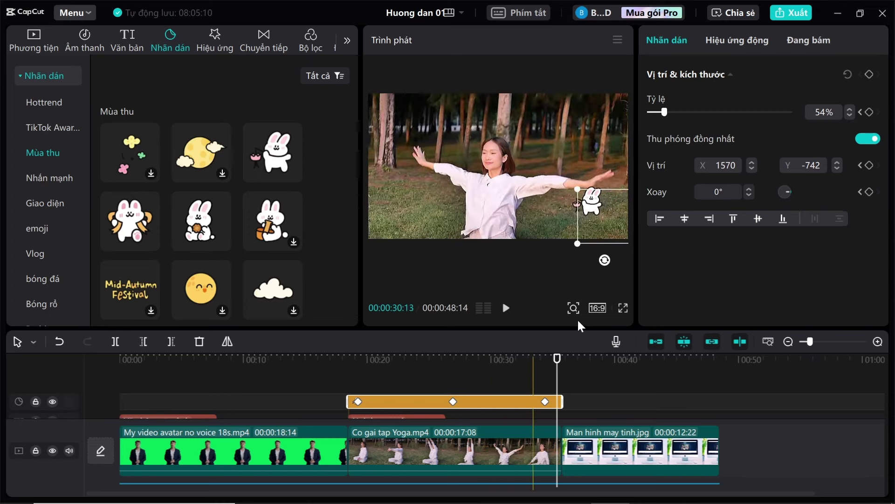
Step: View the sticker's animation options, then choose motion tracking for it with the direction Cả hai
click(733, 42)
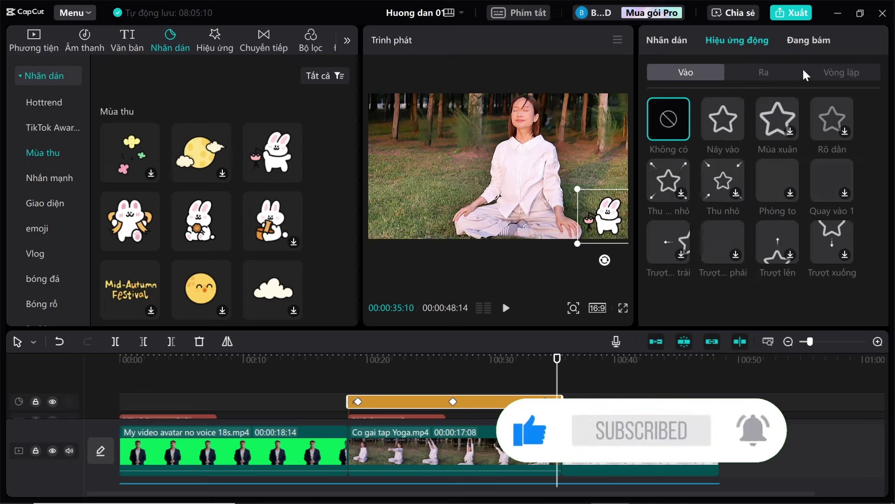
click(809, 41)
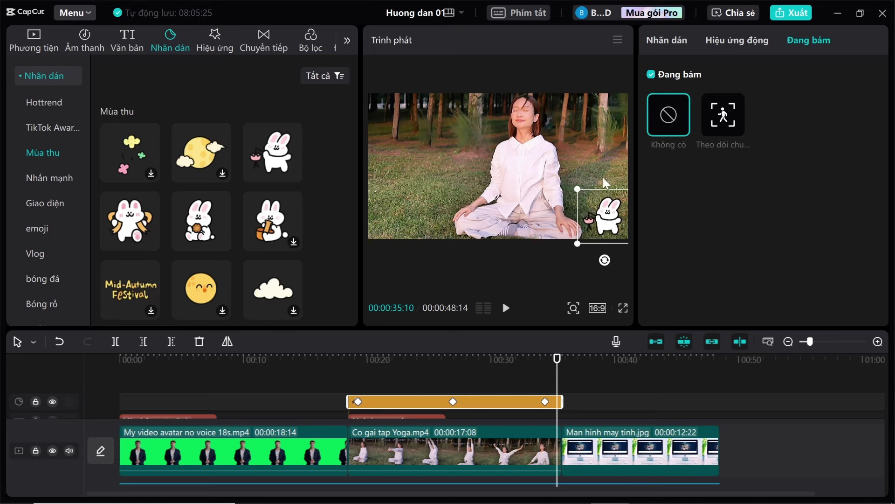
click(726, 125)
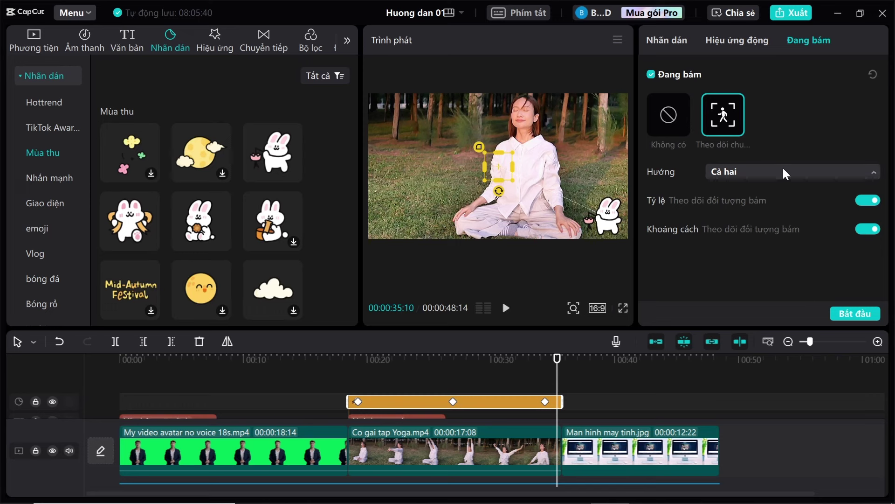
click(812, 172)
click(777, 193)
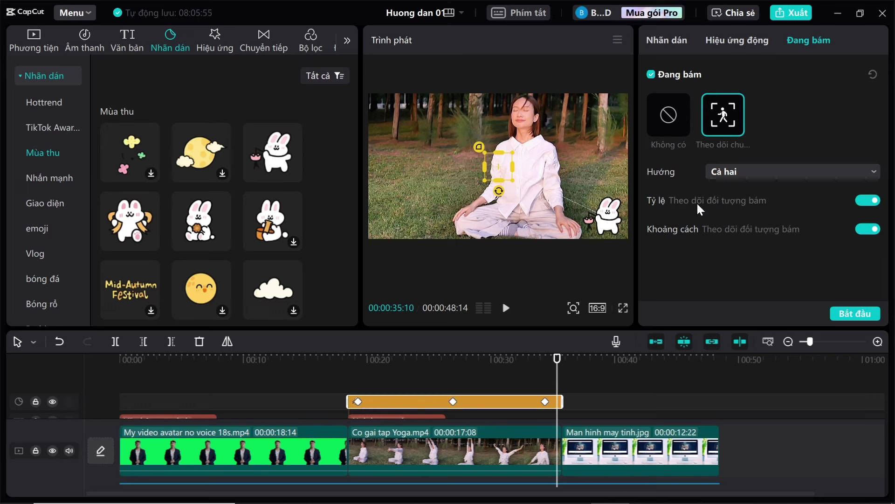
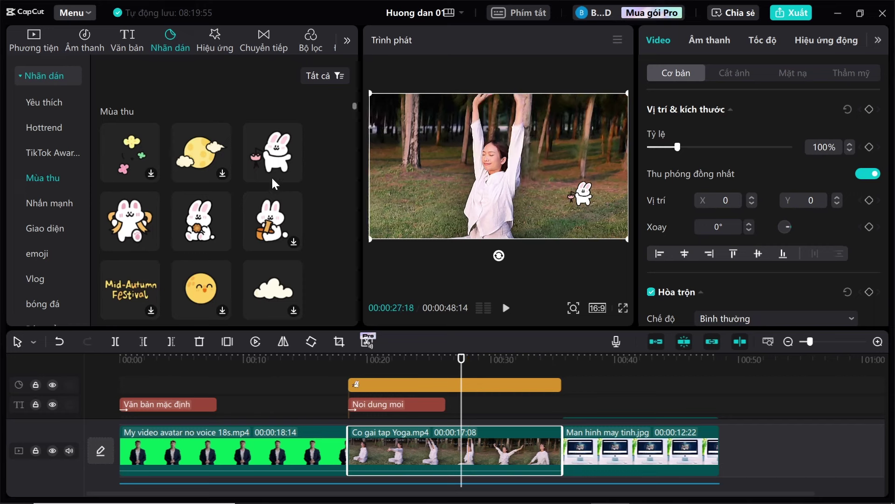
Step: Add the Quét Blu-ray effect from the Đang thịnh hành category across the full length of the yoga clip and preview it
click(215, 41)
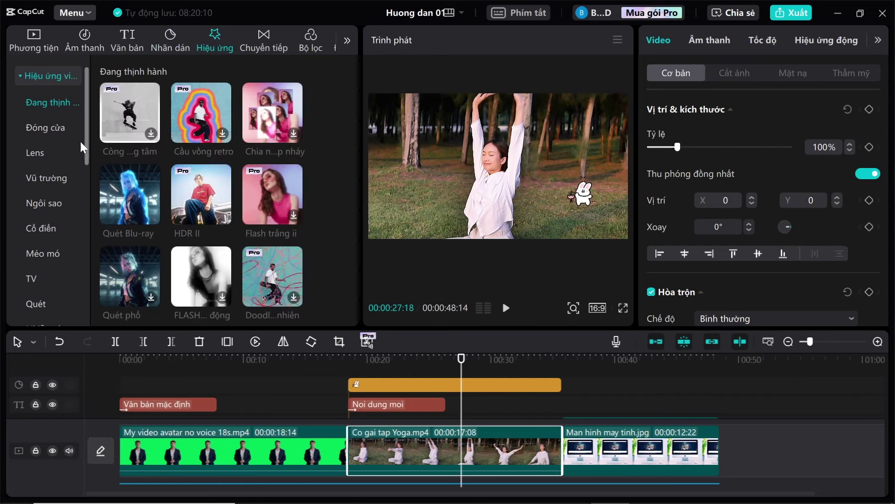
mouse_move(85, 106)
mouse_down()
mouse_move(88, 172)
mouse_move(88, 117)
mouse_up()
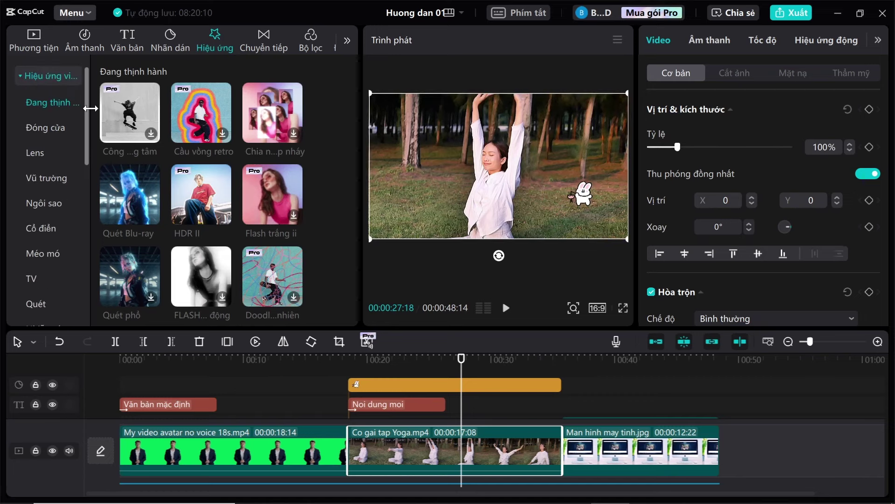
click(46, 126)
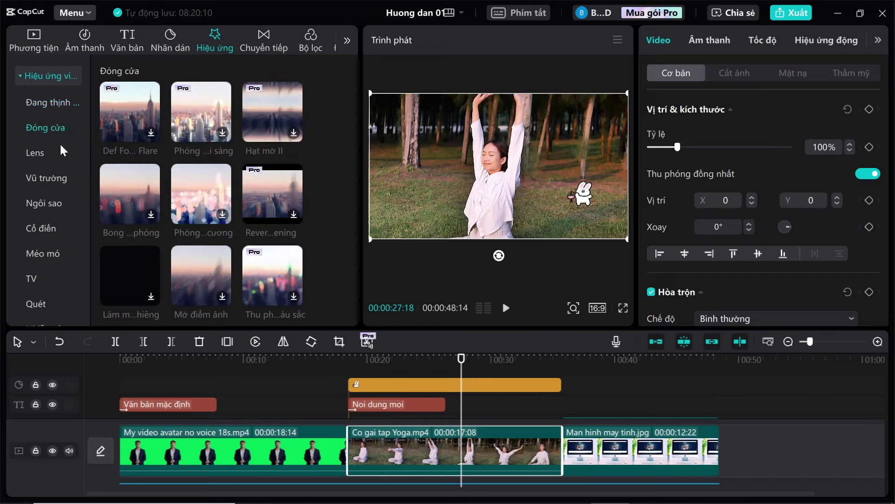
scroll(61, 177, down, 3)
scroll(51, 236, down, 2)
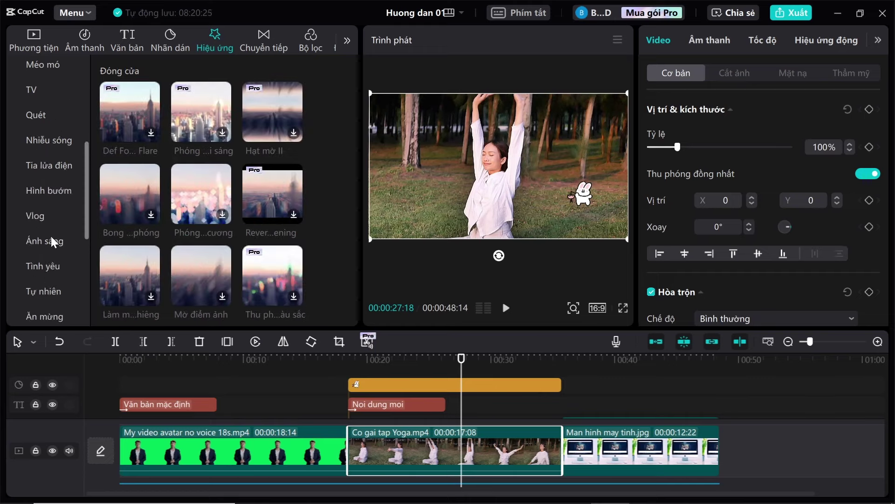
scroll(162, 187, up, 5)
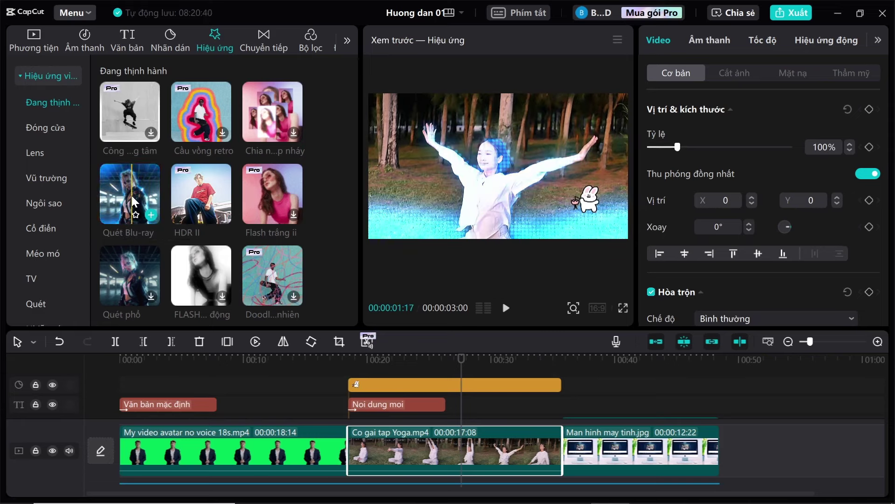
drag(131, 194, 557, 399)
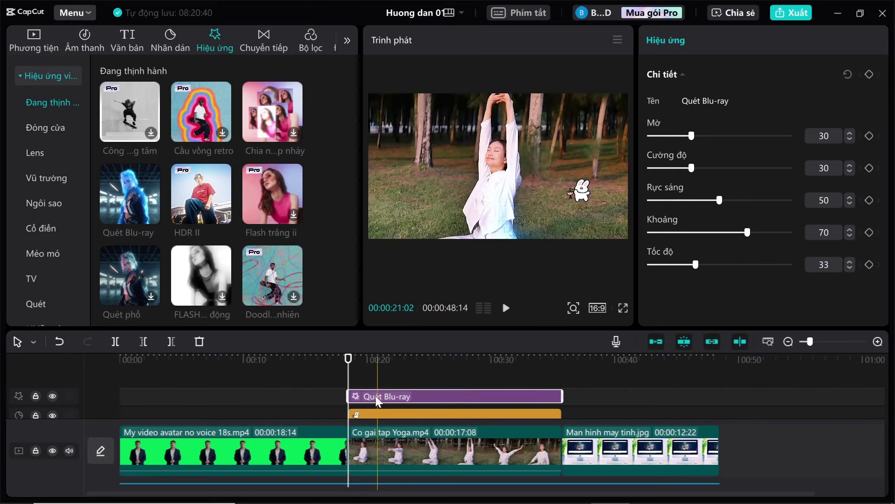
drag(348, 384, 477, 399)
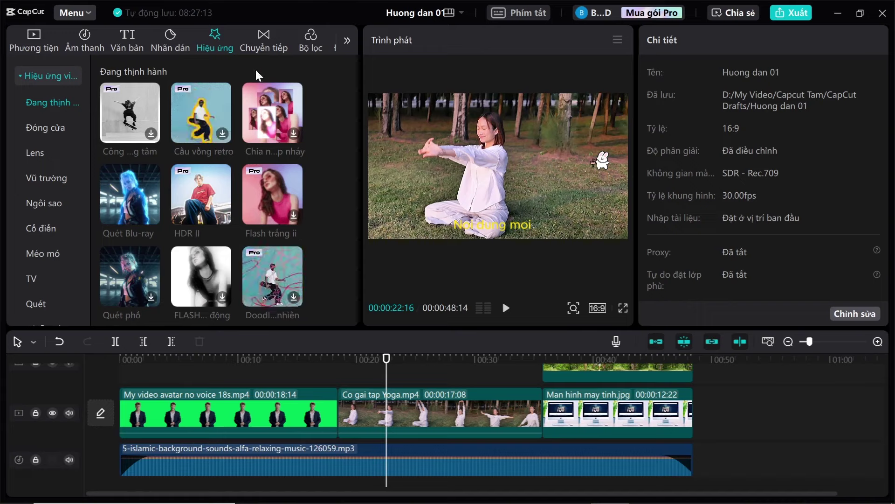
Step: Browse the transition categories, including Hottrend, Lớp phủ, Chuyển động camera, Mờ, Ánh sáng and Cơ bản
click(264, 40)
scroll(66, 100, up, 3)
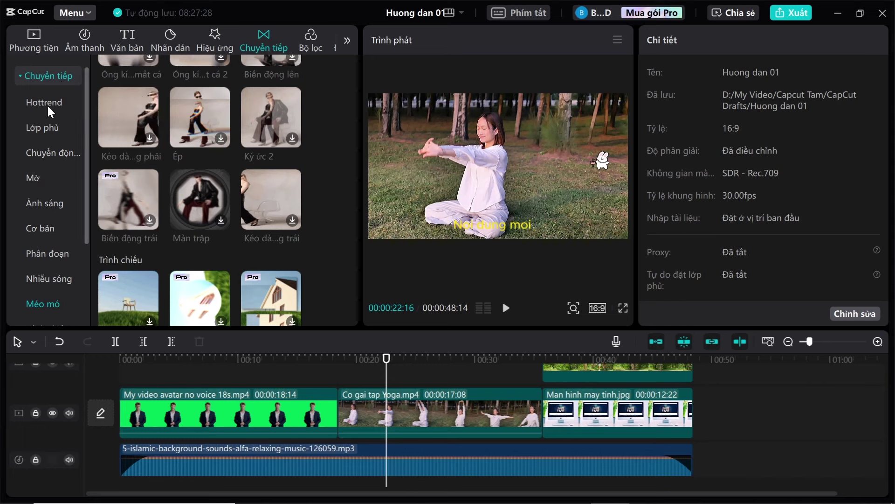
scroll(55, 116, down, 3)
scroll(57, 117, up, 3)
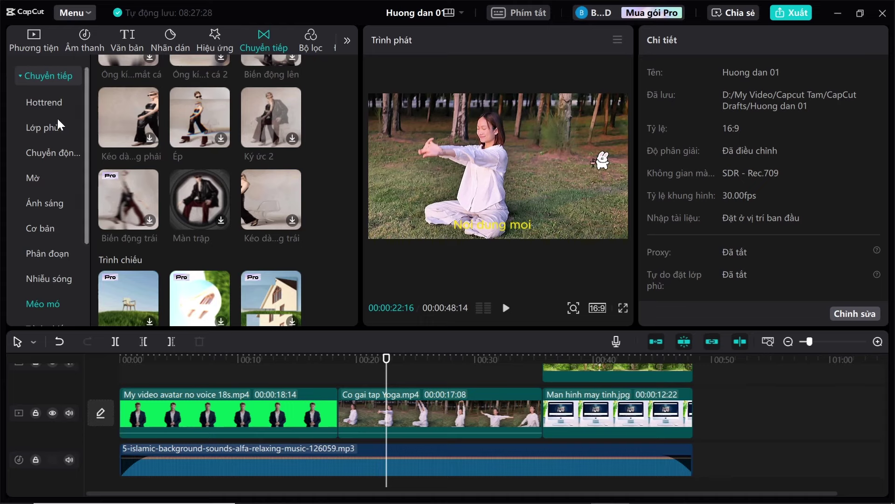
click(49, 103)
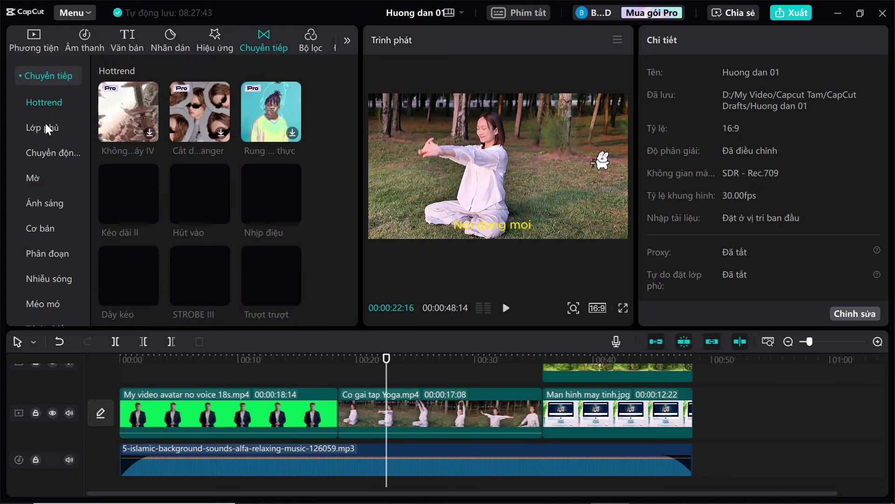
click(46, 124)
click(47, 154)
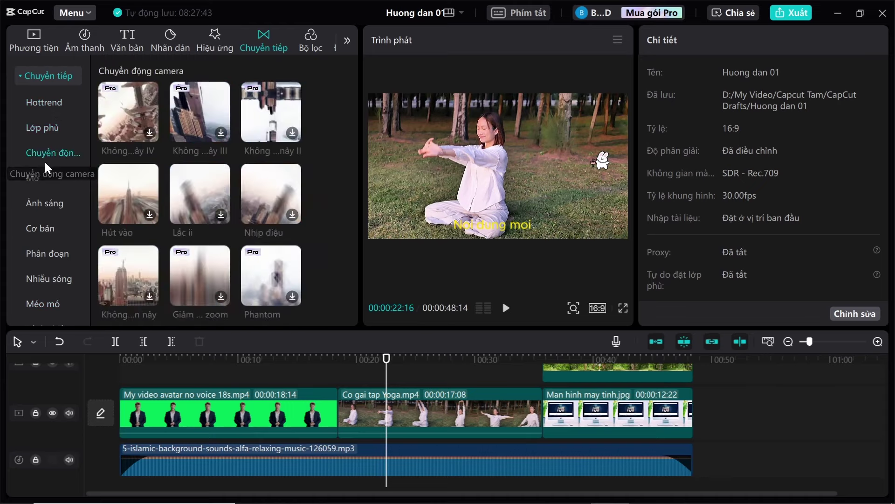
click(35, 183)
click(43, 207)
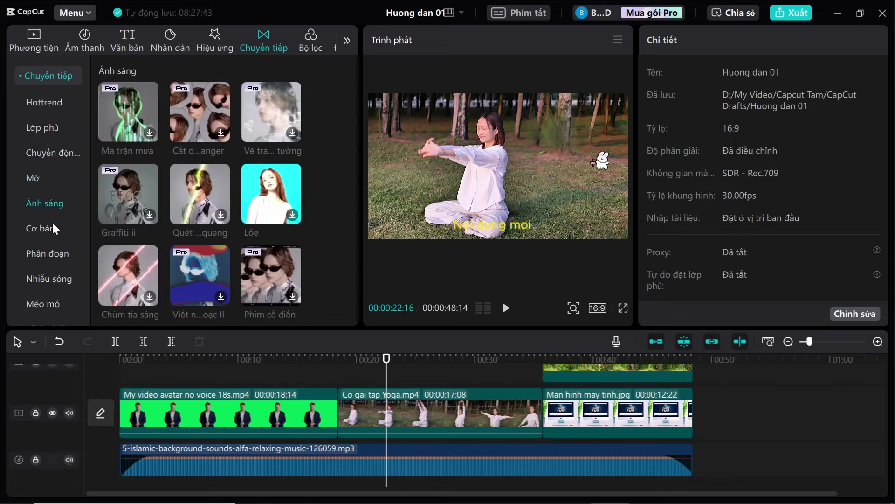
click(51, 228)
scroll(51, 227, down, 2)
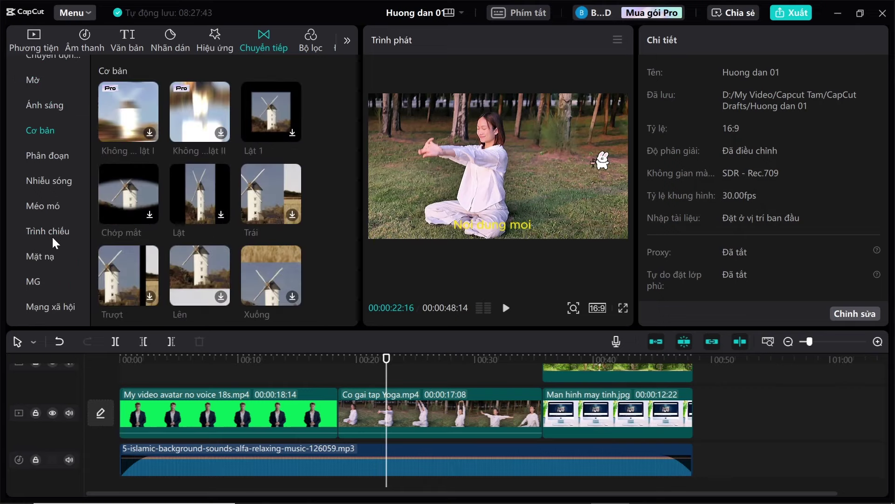
Step: Add the Lật trang transition from Trình chiếu between the avatar and yoga clips, set its duration to 2.0 s, and play it back
click(54, 231)
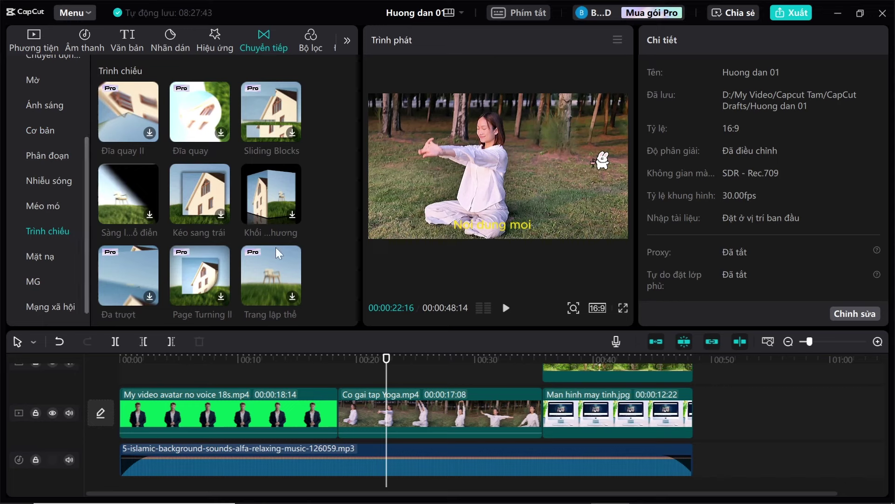
scroll(275, 261, down, 3)
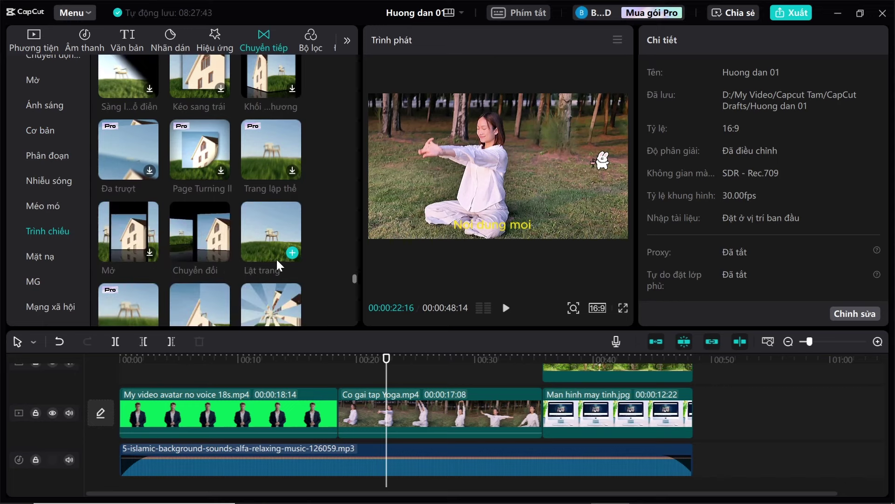
click(265, 225)
mouse_move(264, 224)
mouse_down()
mouse_move(289, 261)
mouse_move(308, 362)
mouse_move(336, 423)
mouse_up()
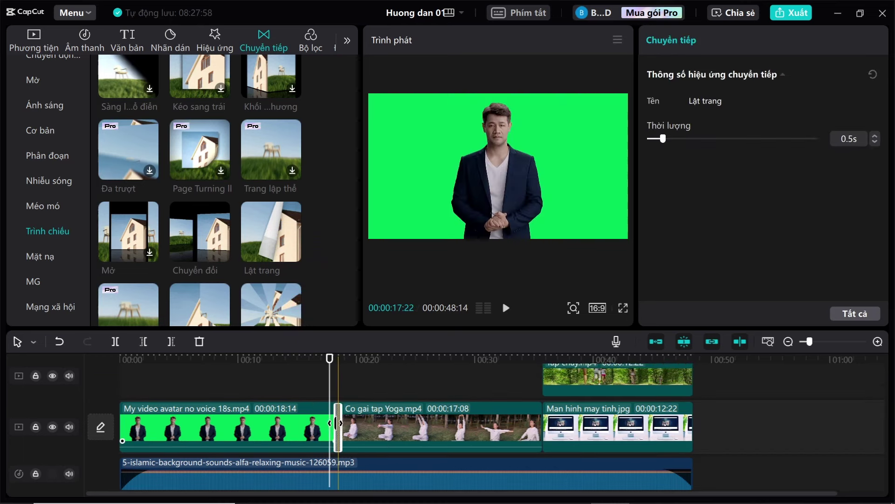
drag(663, 138, 714, 147)
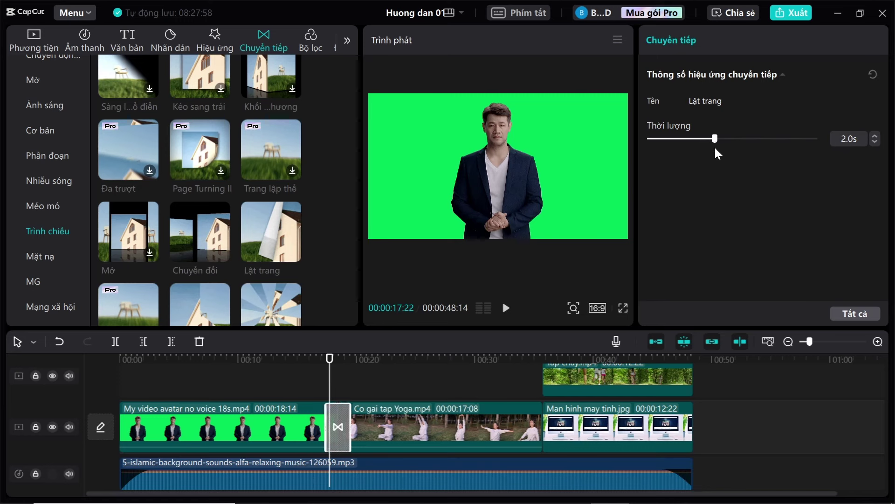
click(316, 389)
key(space)
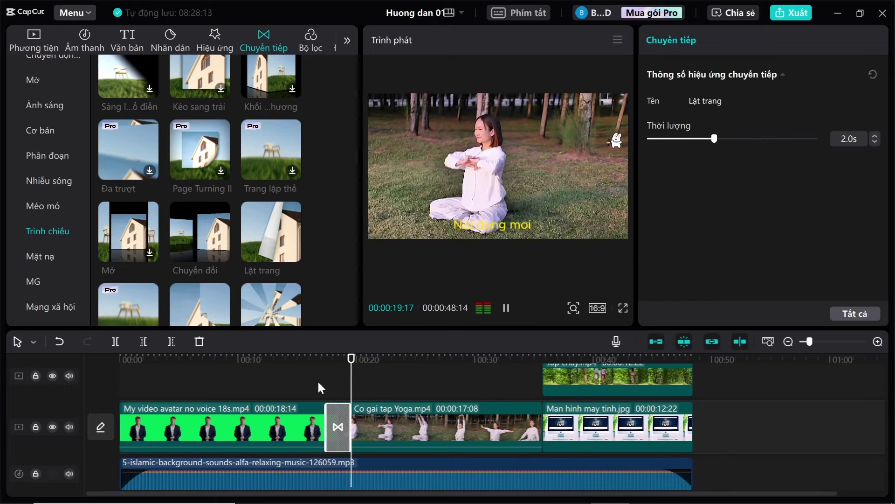
Step: Pause playback and place the Dolce filter from the Chân dung filter category over the yoga clip on the timeline
key(space)
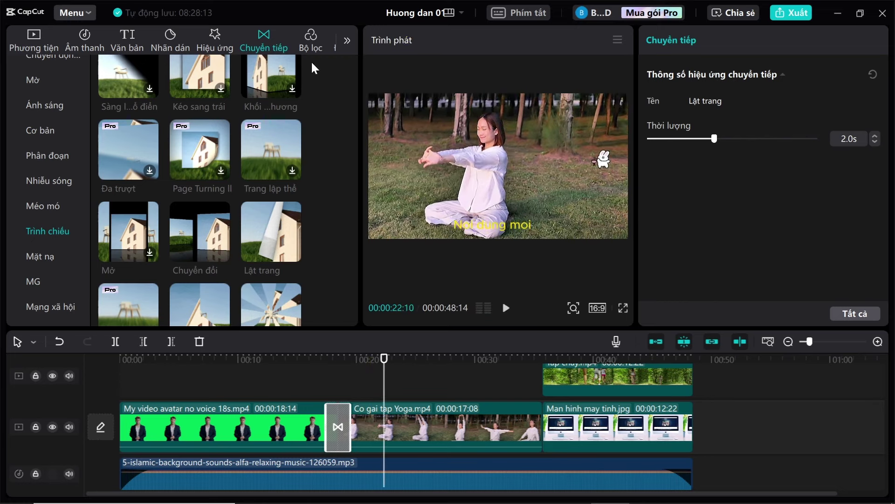
click(312, 40)
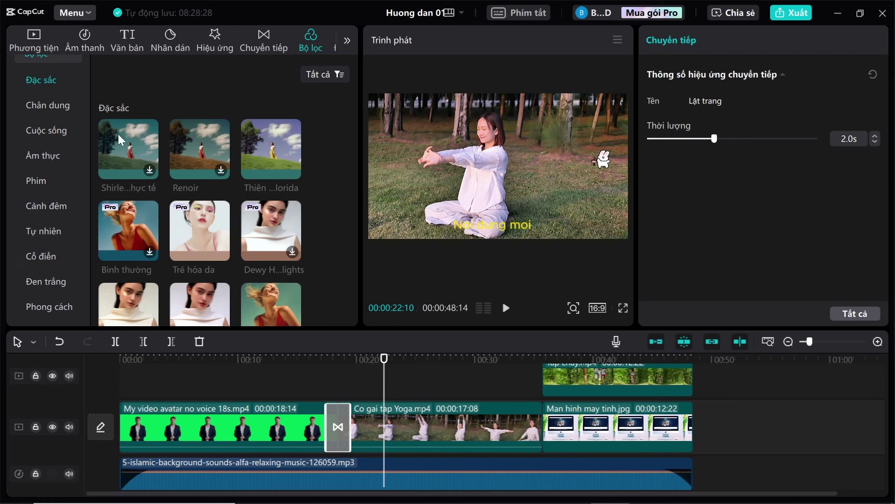
click(54, 107)
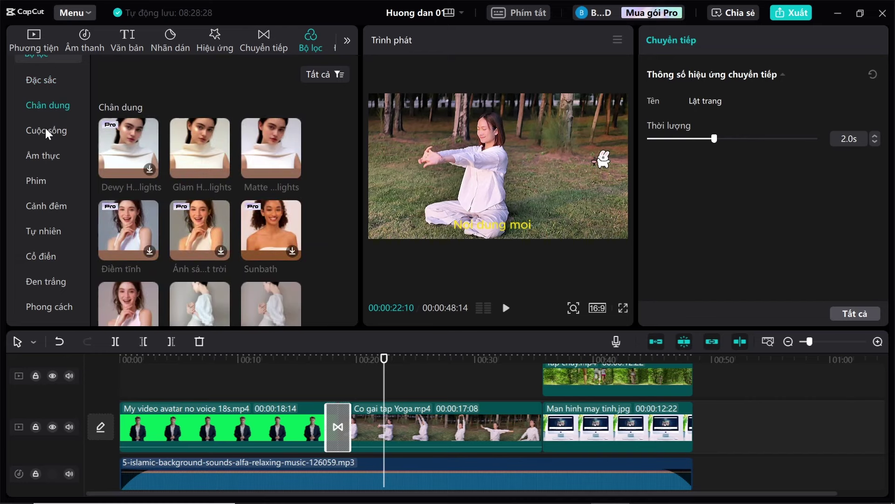
click(47, 131)
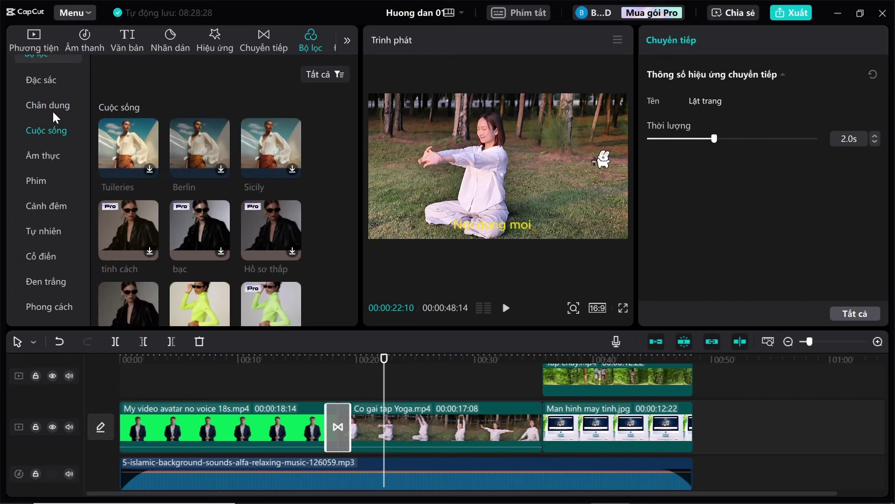
click(52, 108)
click(49, 133)
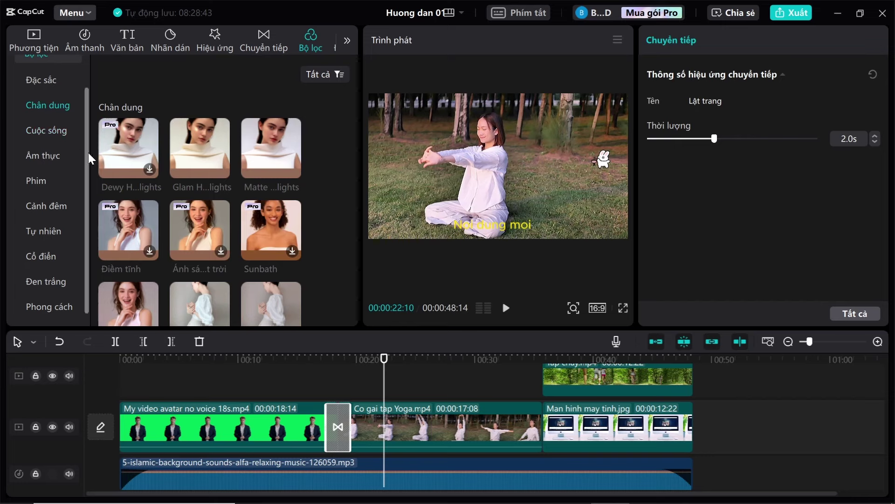
mouse_move(200, 146)
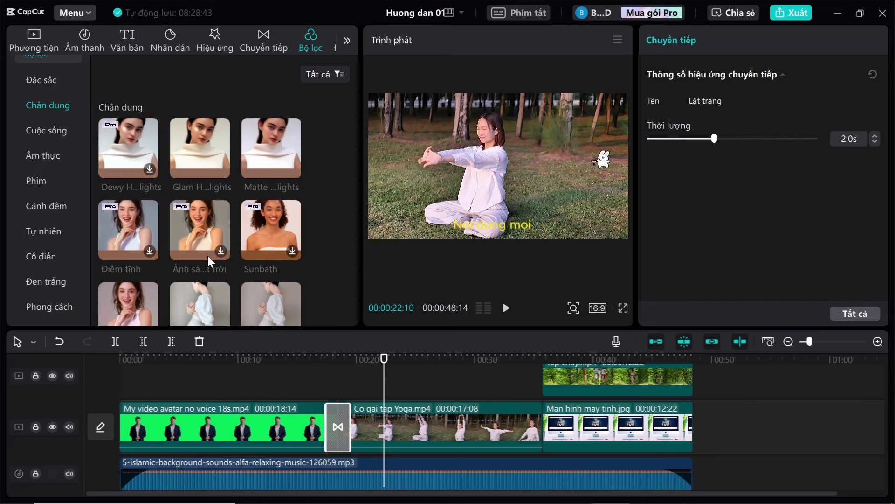
scroll(209, 259, down, 2)
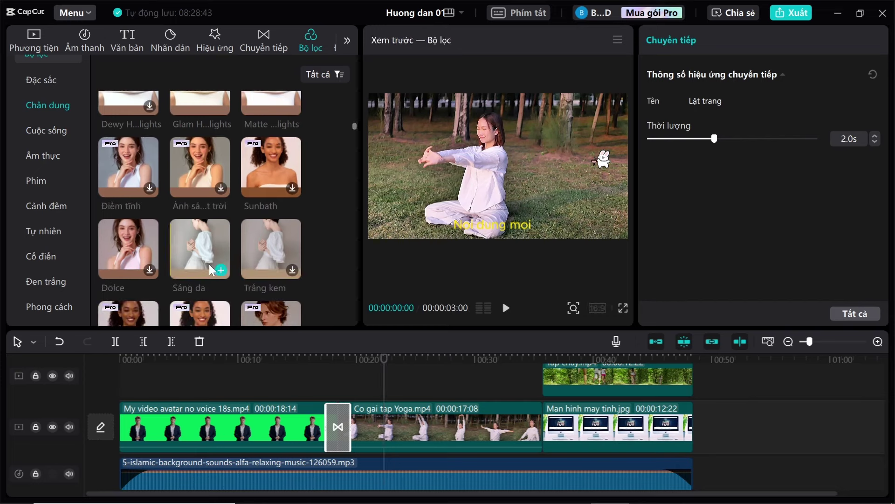
click(124, 245)
drag(127, 244, 527, 400)
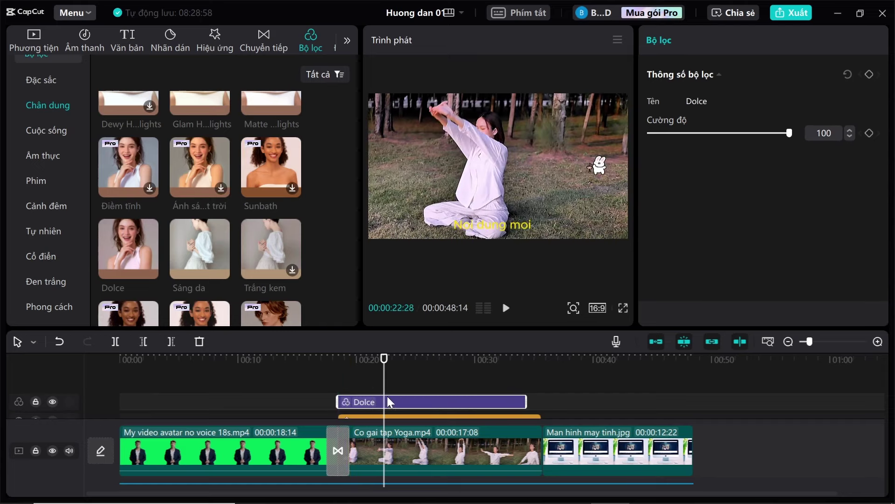
Step: Hide and show the Dolce filter track to compare the yoga clip with and without the filter
click(52, 401)
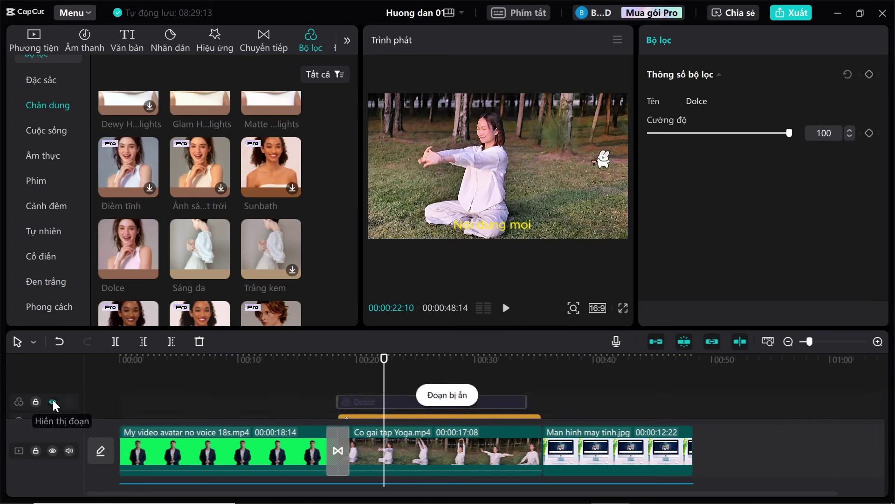
click(53, 401)
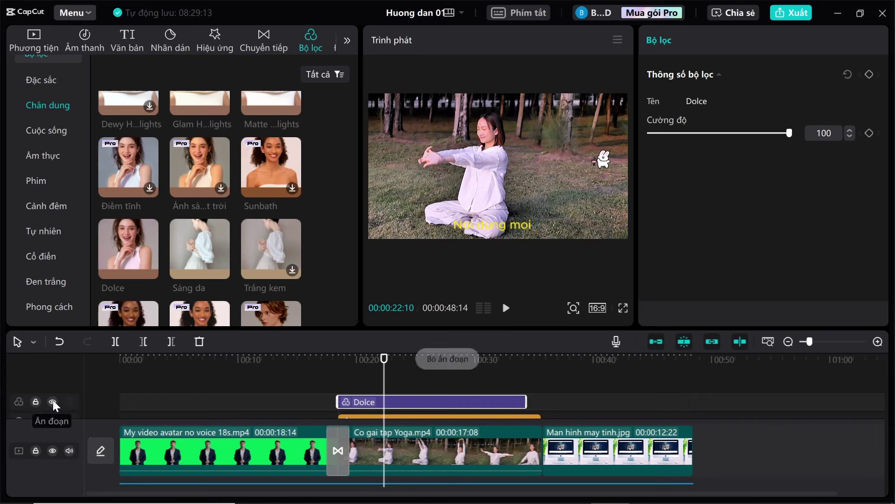
click(397, 429)
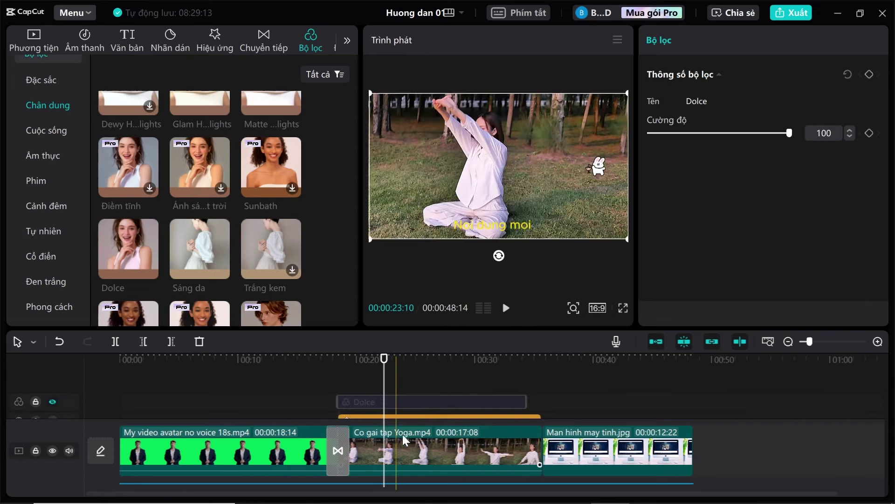
click(53, 402)
click(354, 399)
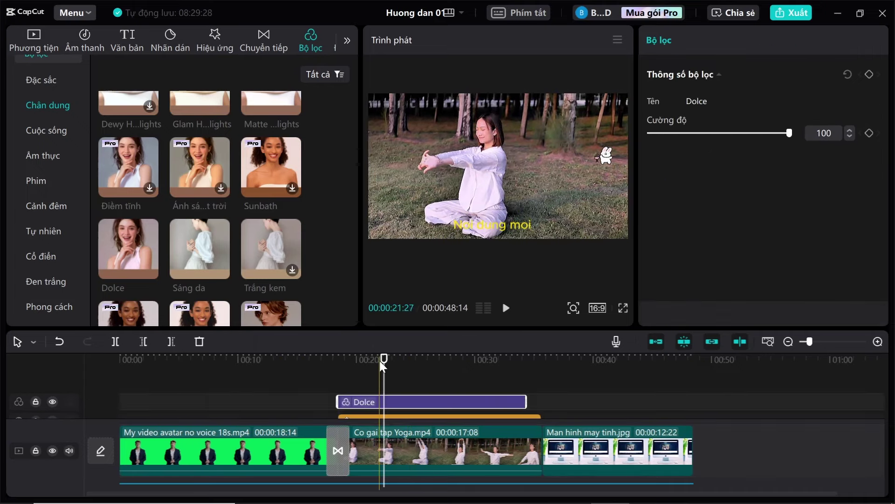
Step: Look through the Điều chỉnh resources, including the custom adjustment and the list of LUT files
click(347, 41)
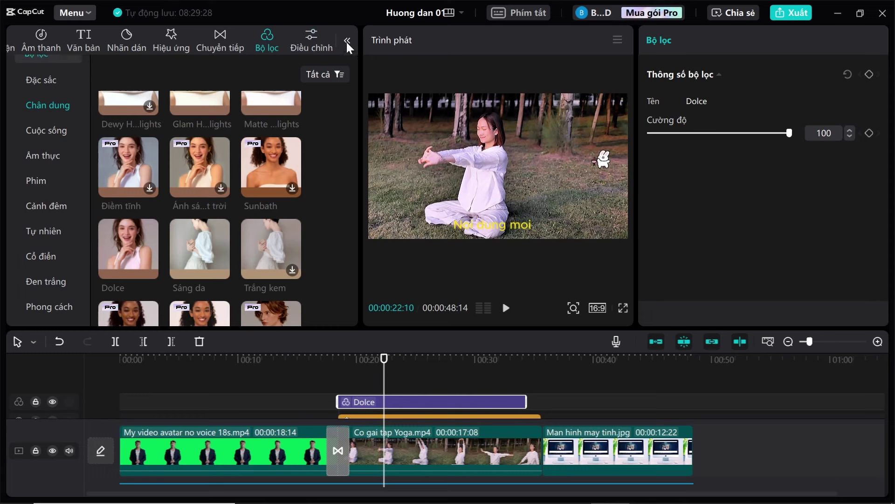
click(311, 42)
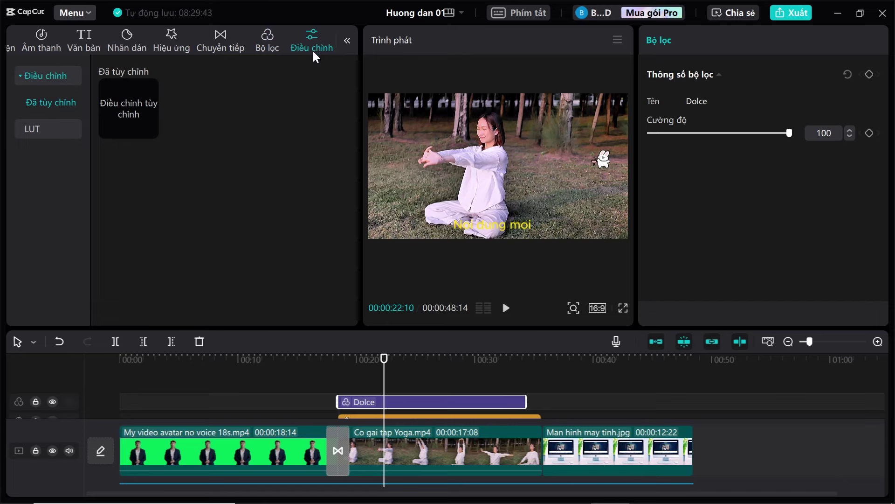
mouse_move(120, 106)
click(69, 130)
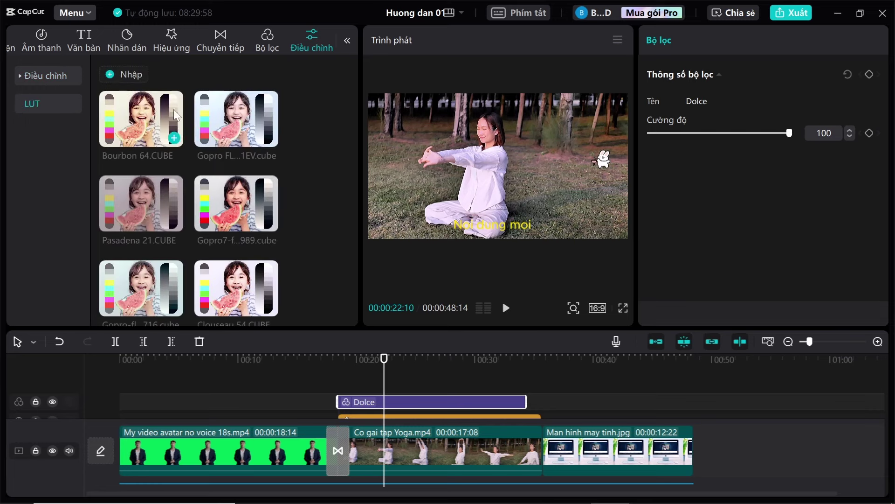
scroll(304, 278, down, 3)
scroll(296, 220, up, 2)
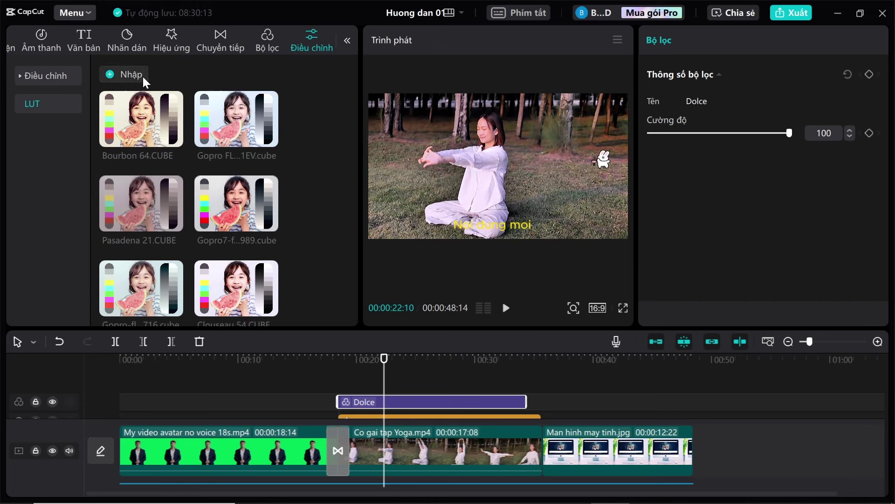
click(61, 75)
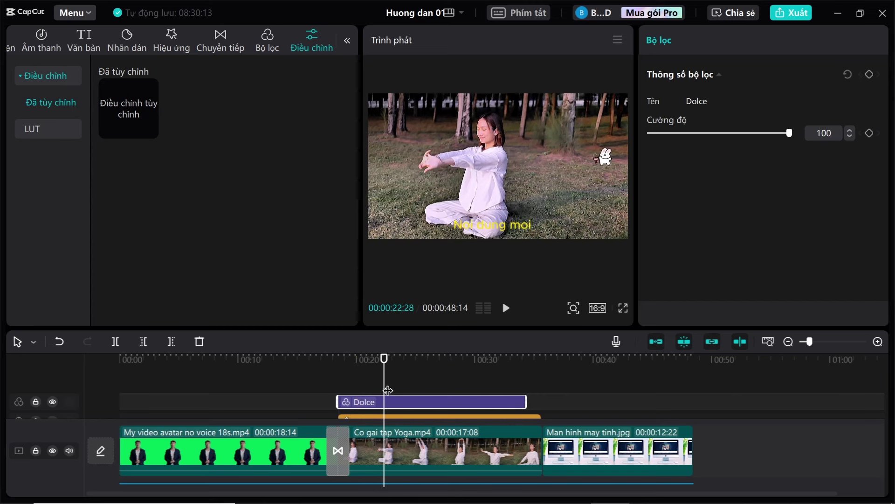
Step: Move the playhead to the start of the timeline and review all the tracks
drag(385, 389, 147, 416)
scroll(254, 418, down, 2)
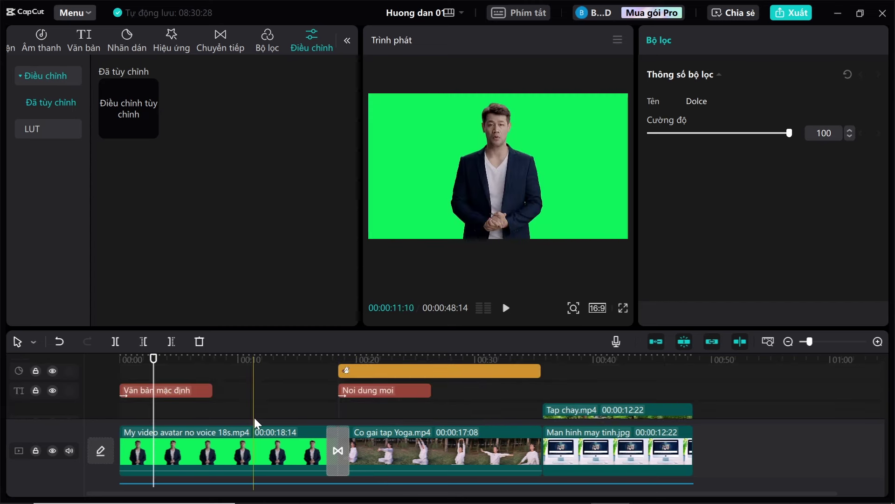
scroll(253, 418, down, 2)
click(148, 394)
click(120, 394)
scroll(209, 399, down, 2)
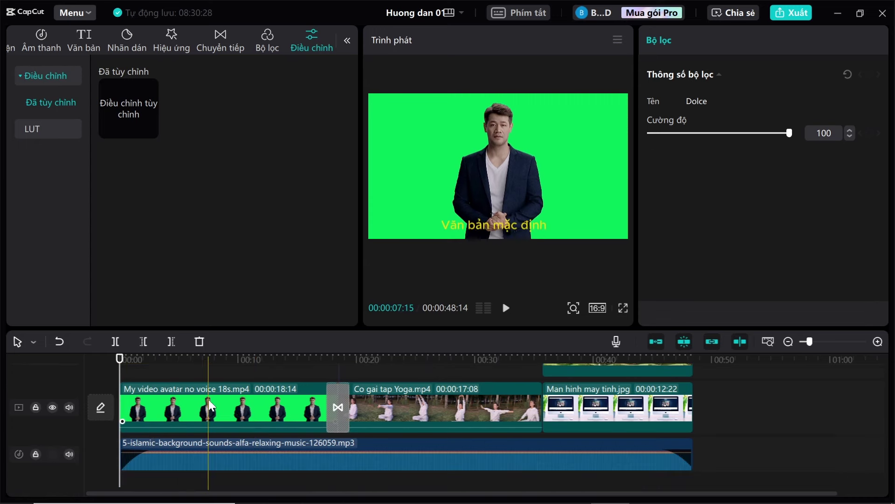
scroll(213, 402, up, 5)
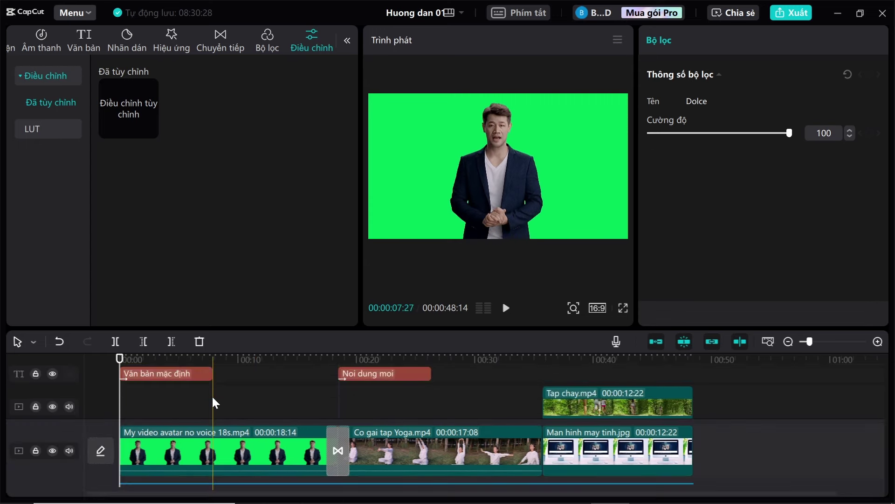
scroll(212, 398, down, 4)
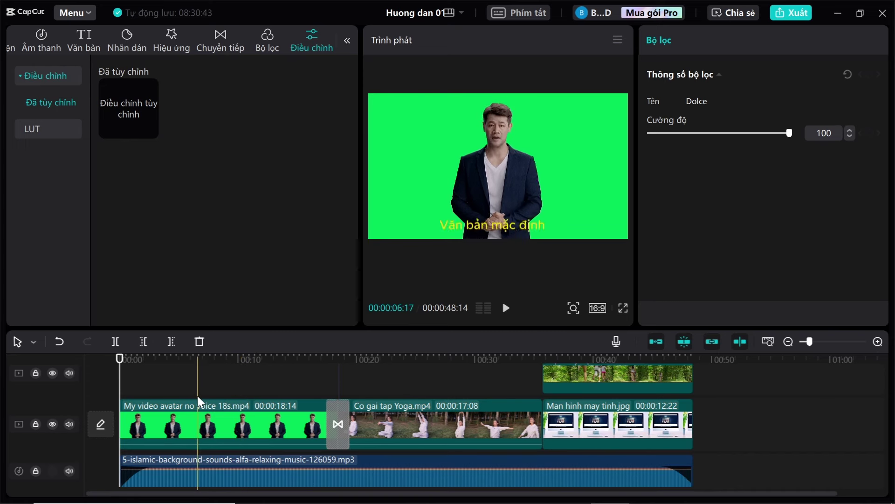
Step: Configure the video export titled Huong dan 01 xuat with the Được đề xuất bitrate, H.264 codec, mp4 format and 30fps
click(796, 12)
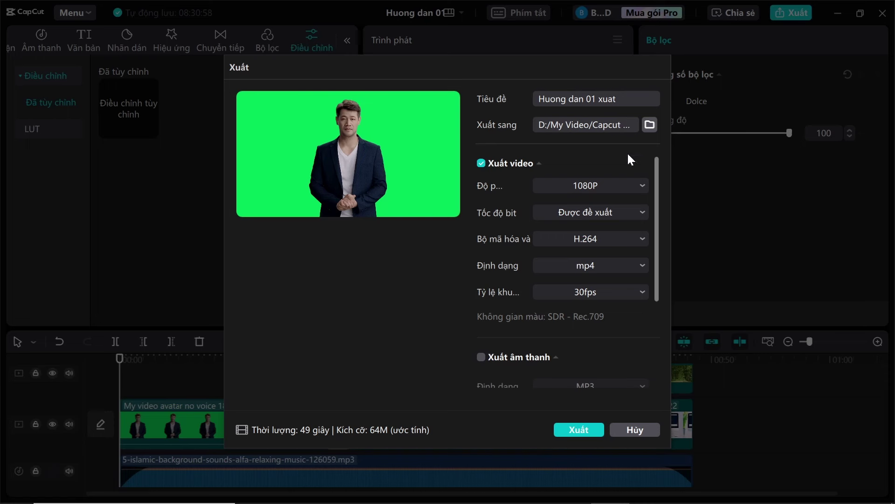
click(626, 209)
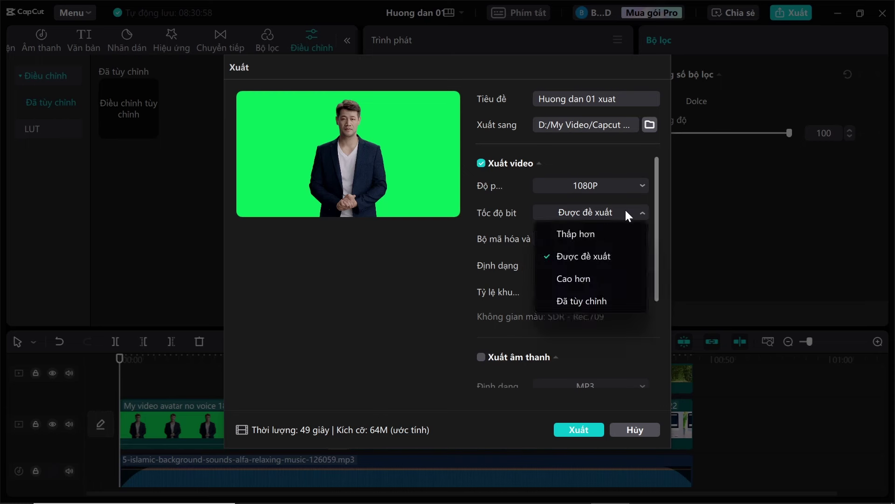
click(591, 256)
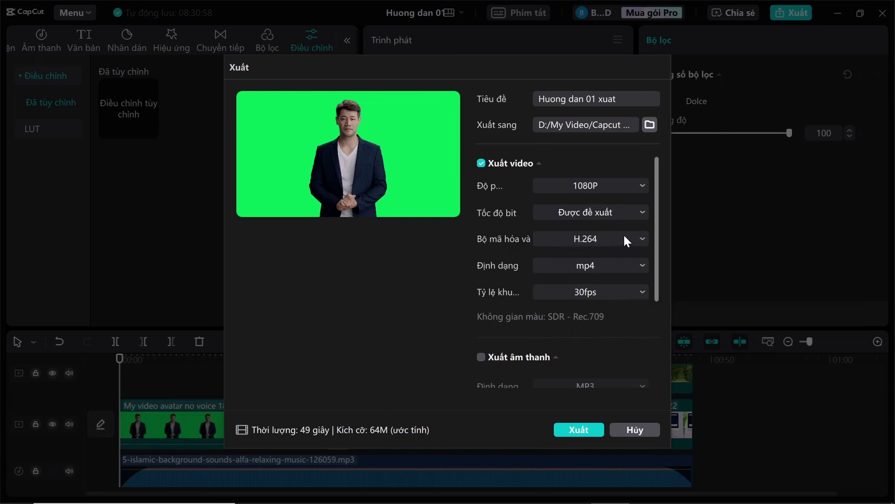
click(625, 240)
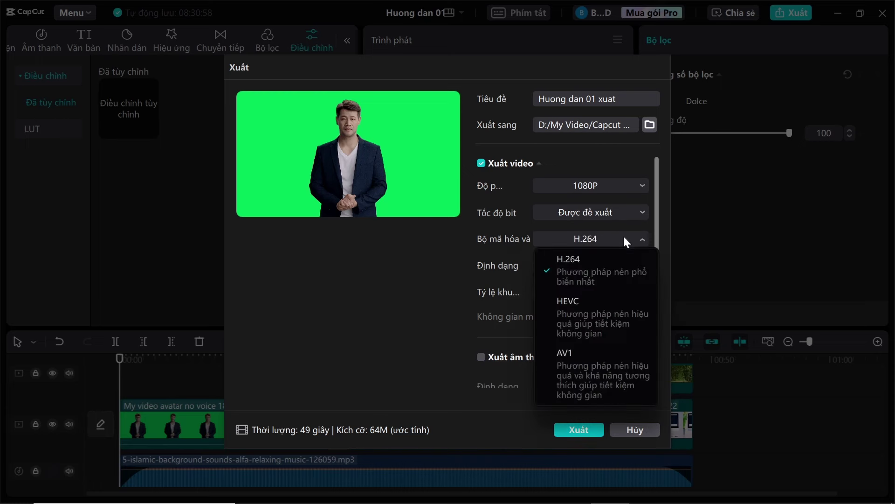
click(595, 267)
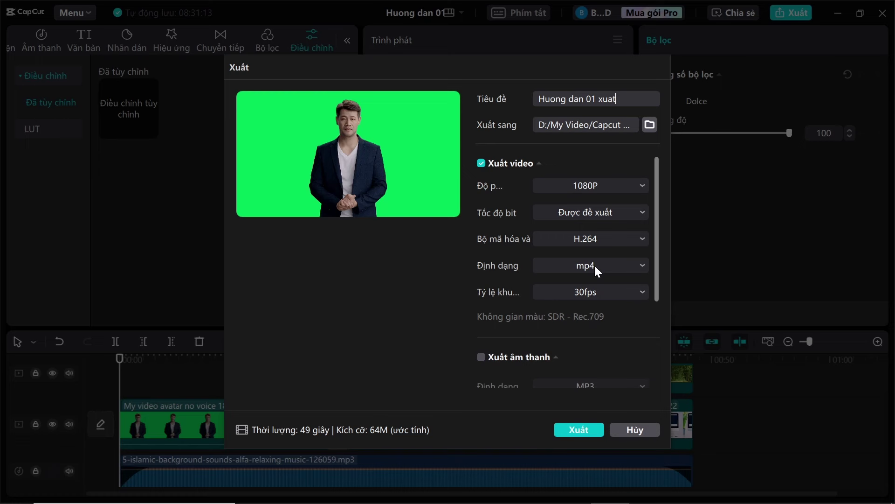
click(620, 270)
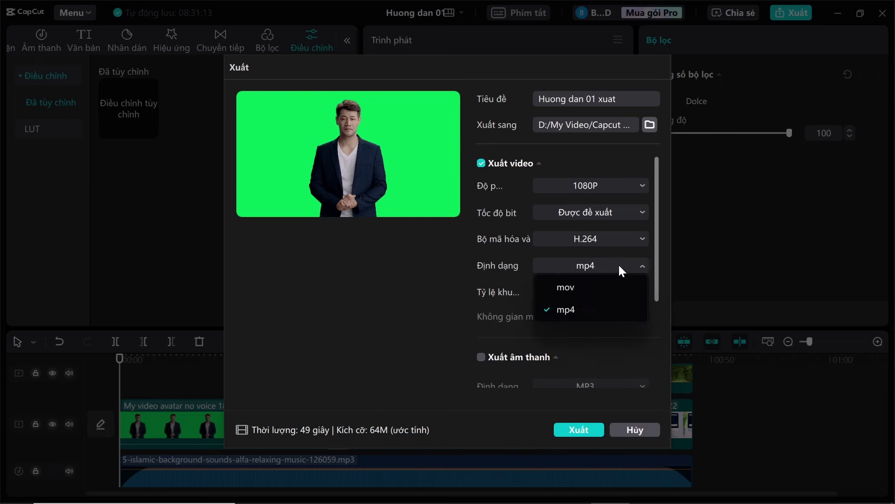
click(587, 312)
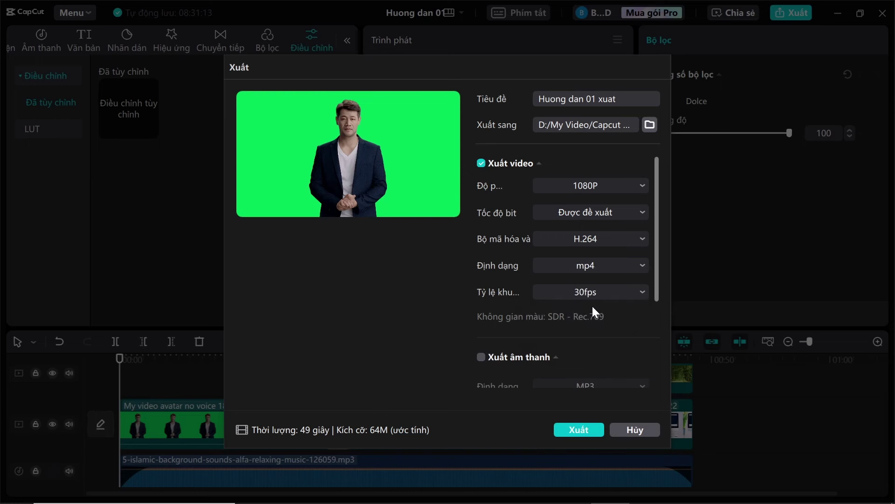
click(625, 293)
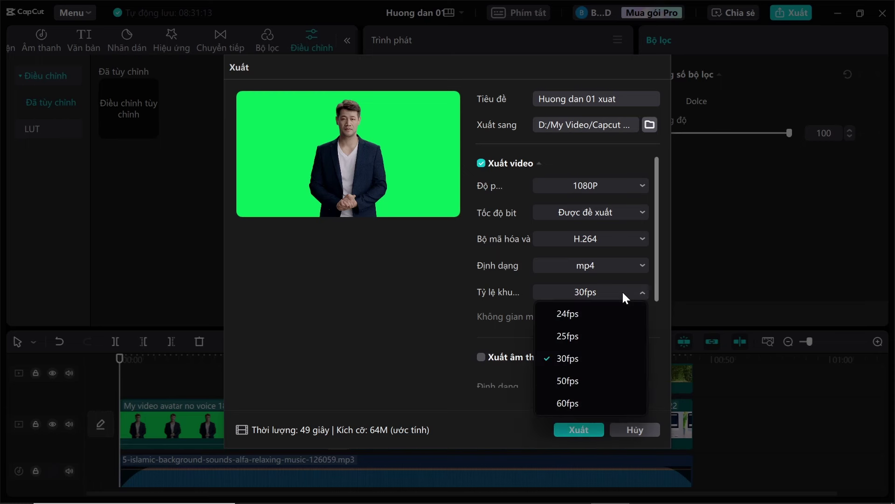
click(574, 358)
Step: Export the video with separate audio export left off, and close the share dialog without sharing
scroll(611, 328, down, 3)
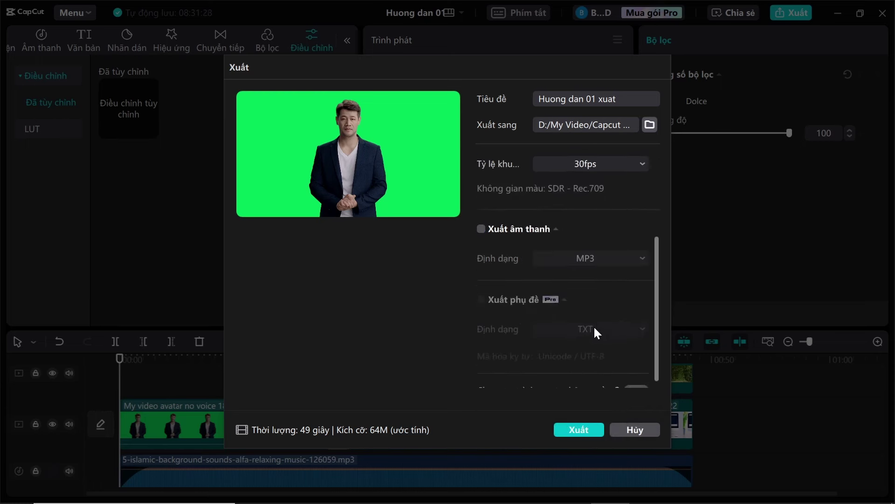
scroll(597, 333, down, 1)
click(482, 223)
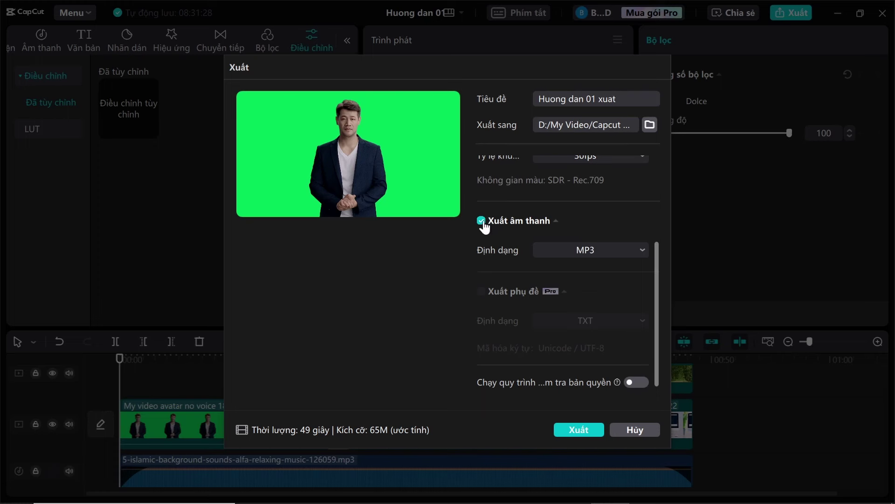
click(483, 223)
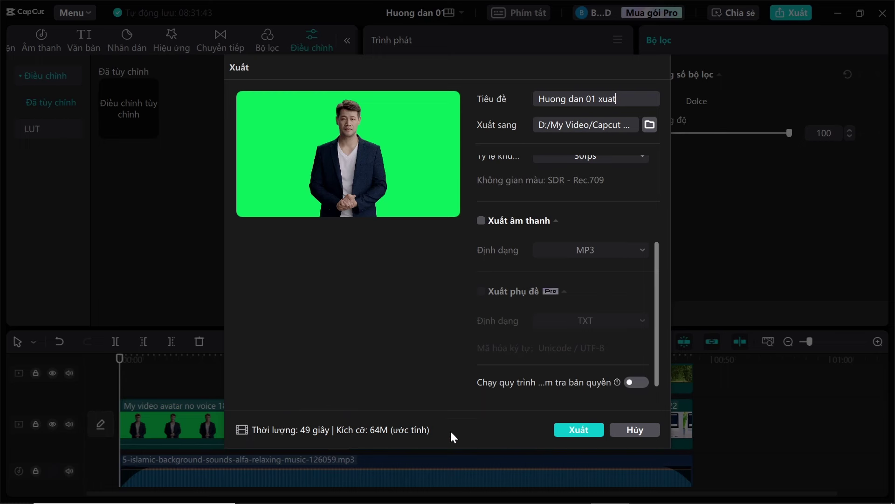
click(571, 427)
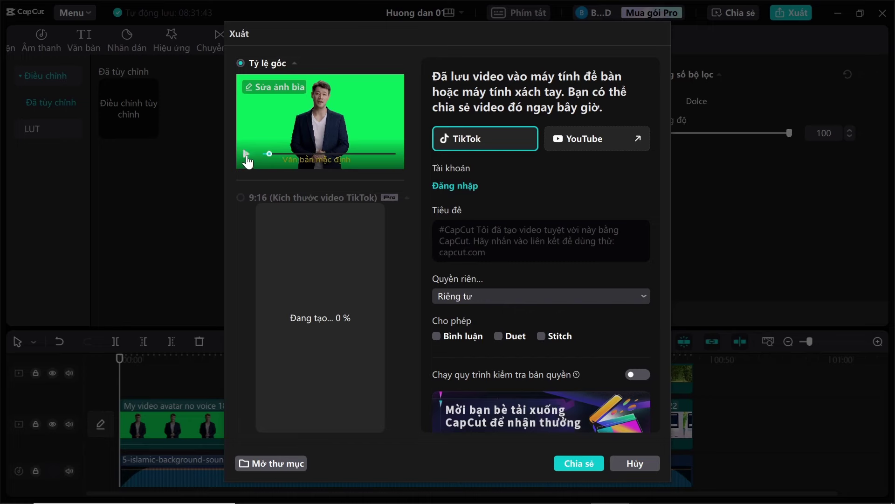
click(620, 462)
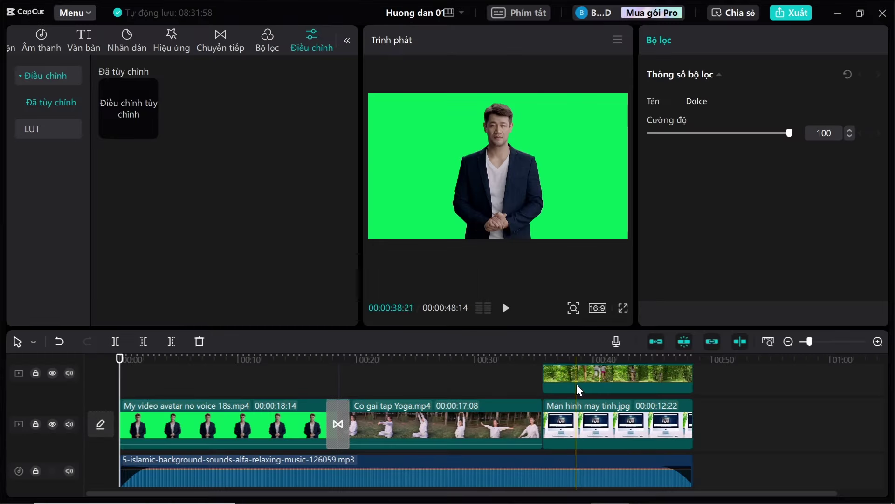